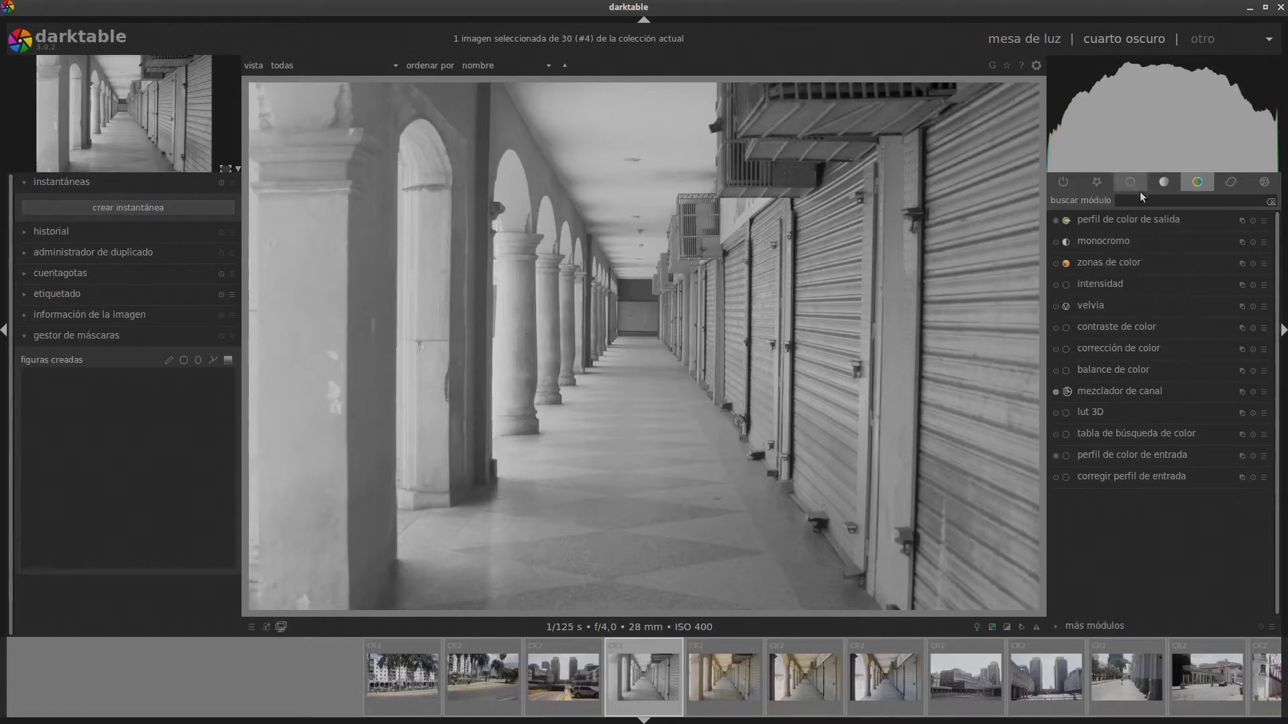
# Turn off the active película rgb module and reset the niveles module's parameters
pyautogui.click(1058, 182)
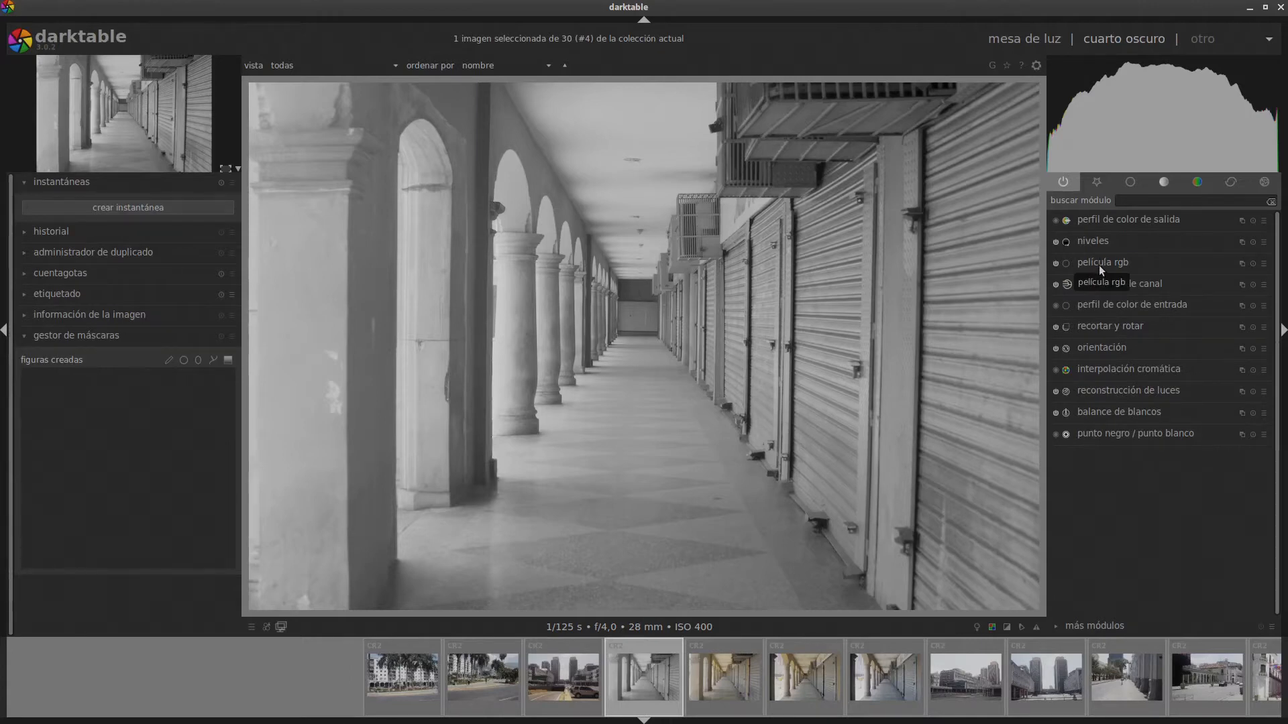
pyautogui.click(1055, 264)
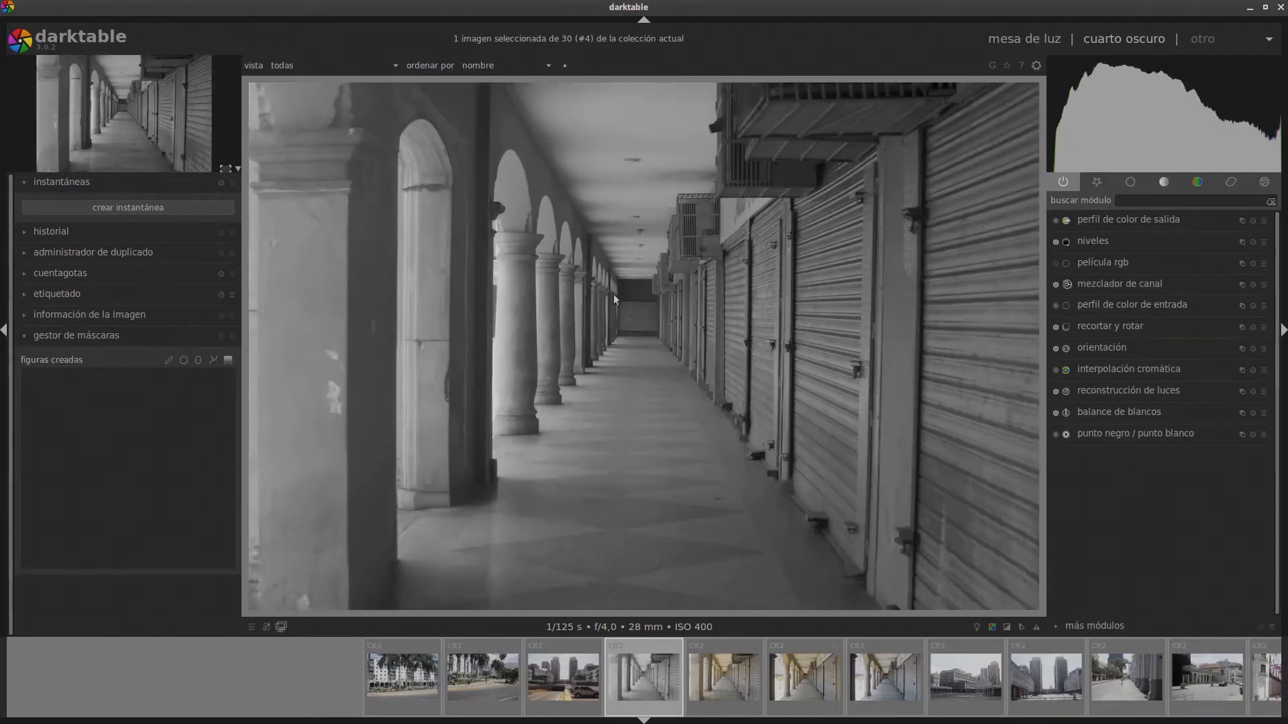
pyautogui.click(1088, 240)
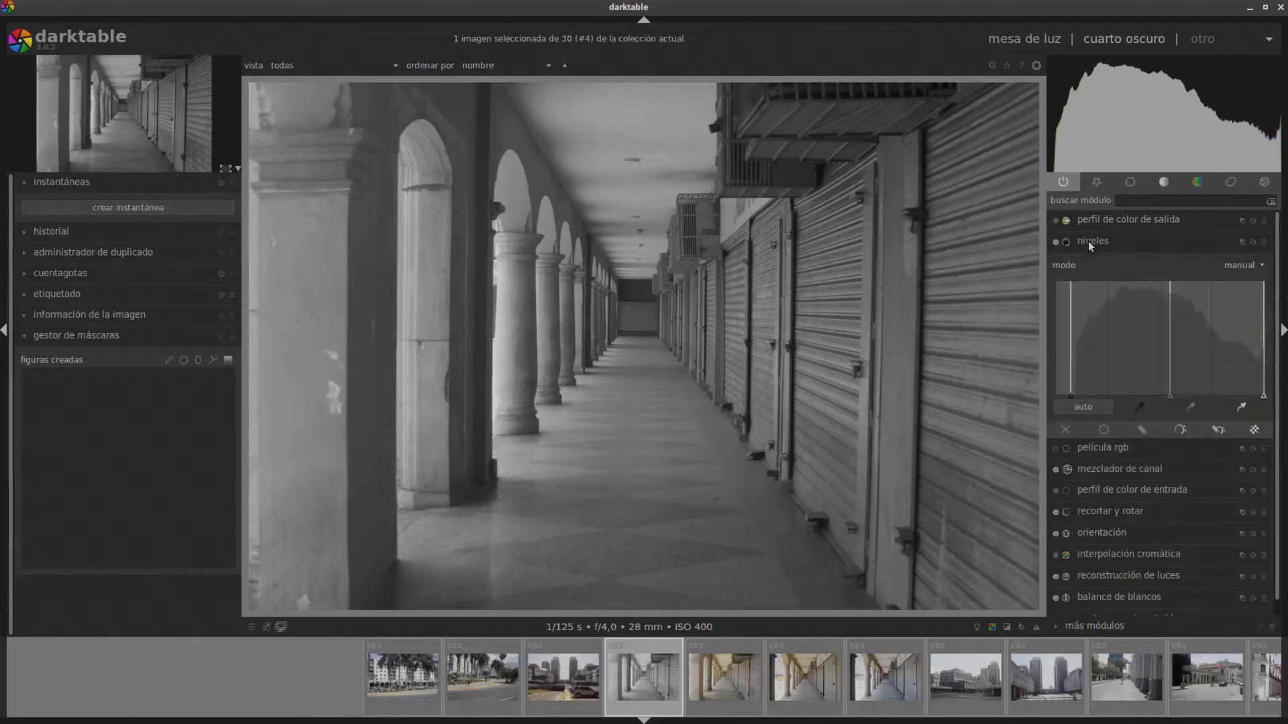
pyautogui.click(1254, 242)
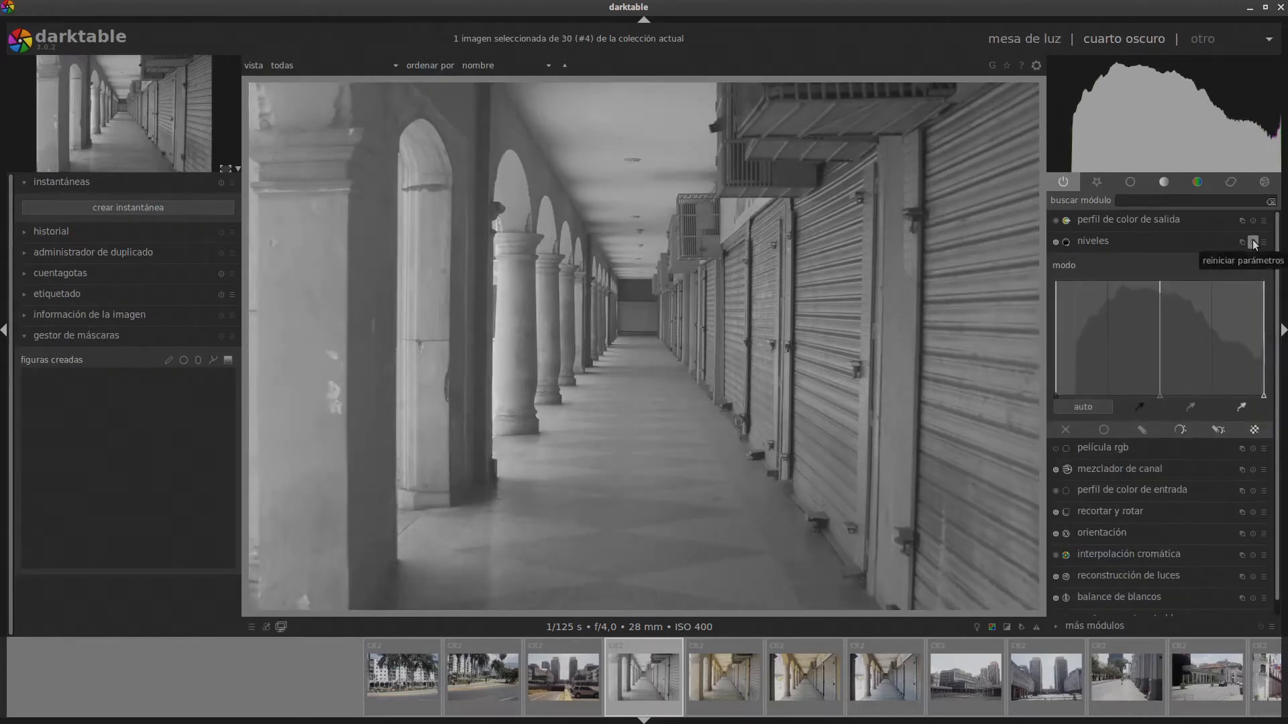
pyautogui.click(1090, 248)
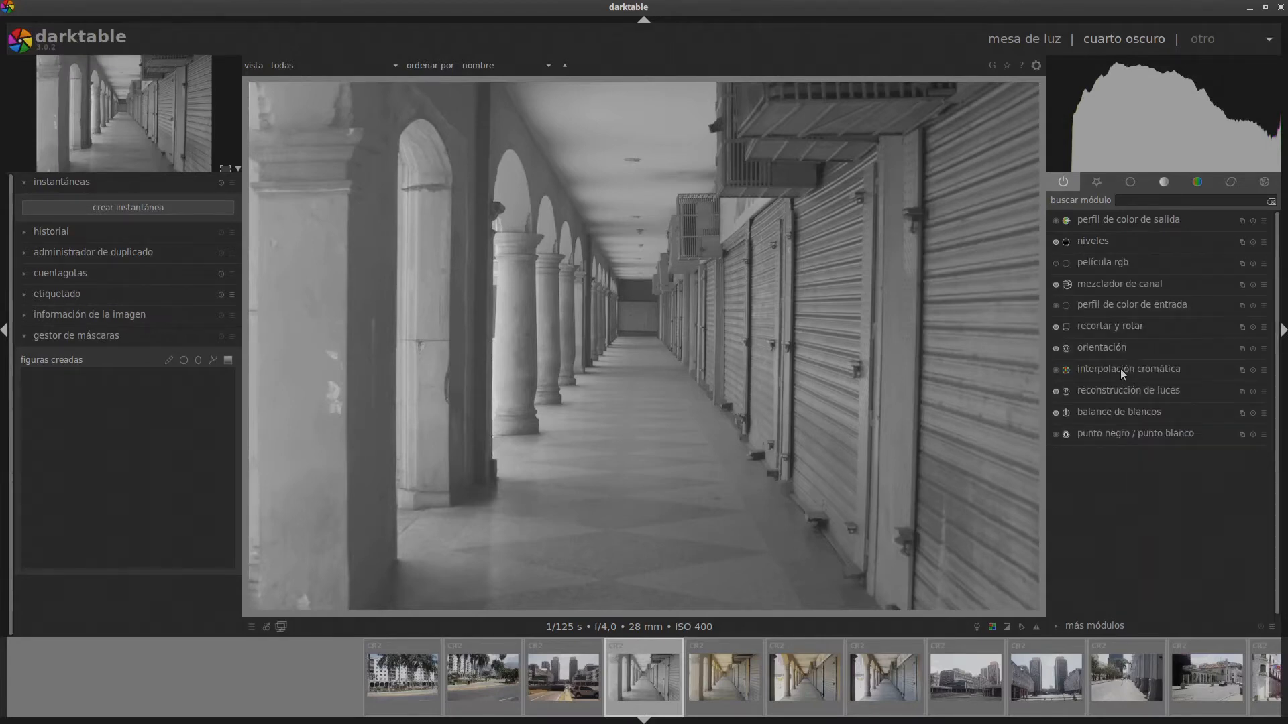
# Reset the mezclador de canal module's parameters to restore the photo's color
pyautogui.click(1102, 283)
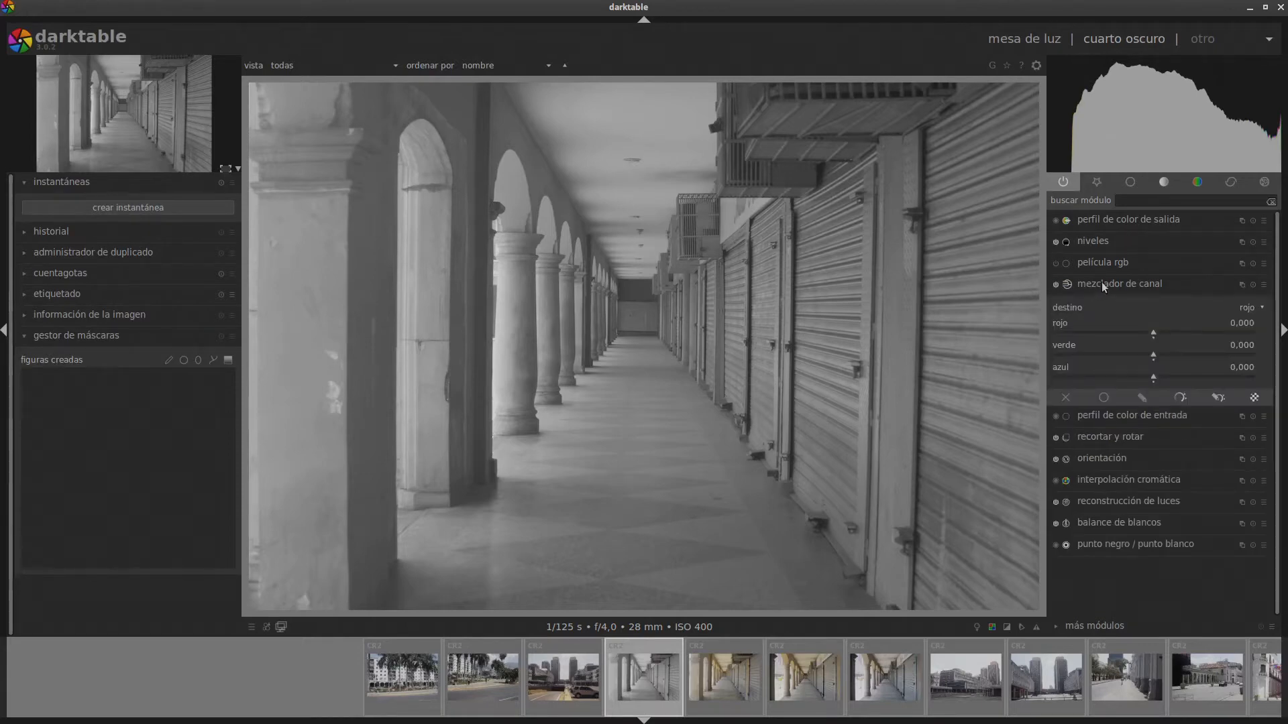
pyautogui.click(1253, 287)
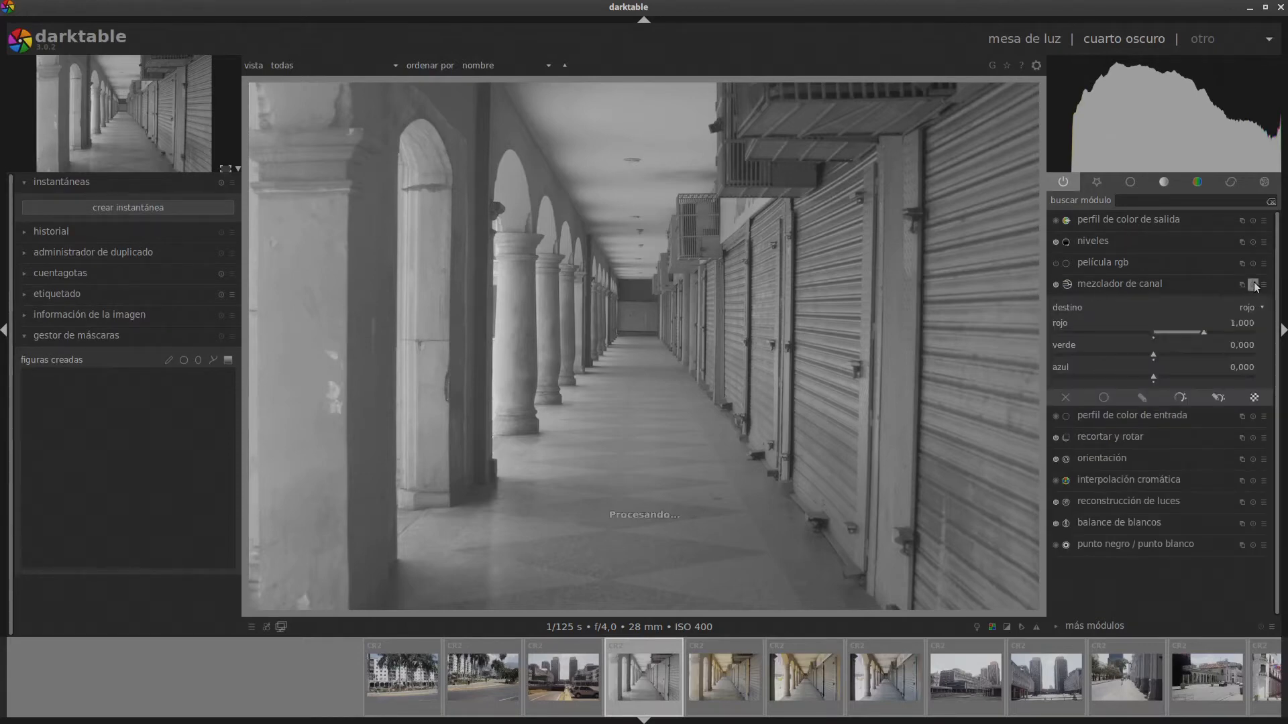
pyautogui.click(1100, 281)
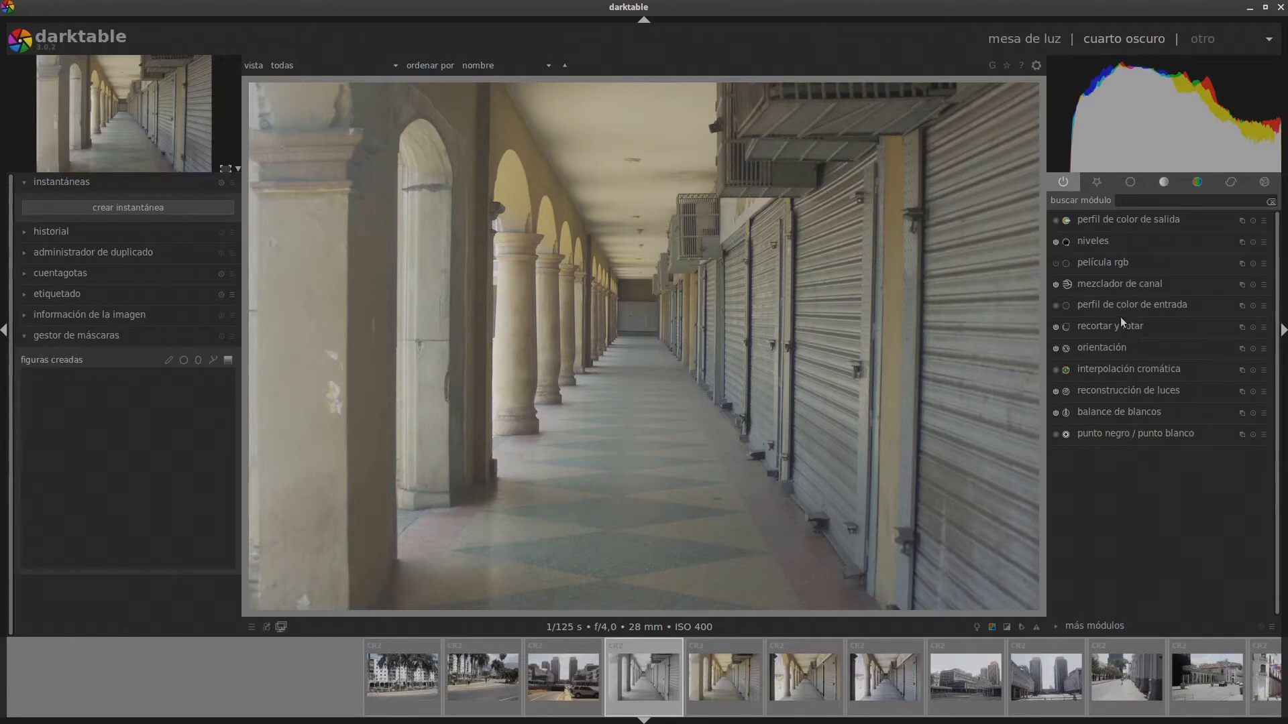
# Check the presets available for mezclador de canal, and expand the photo's información de la imagen details
pyautogui.click(1125, 284)
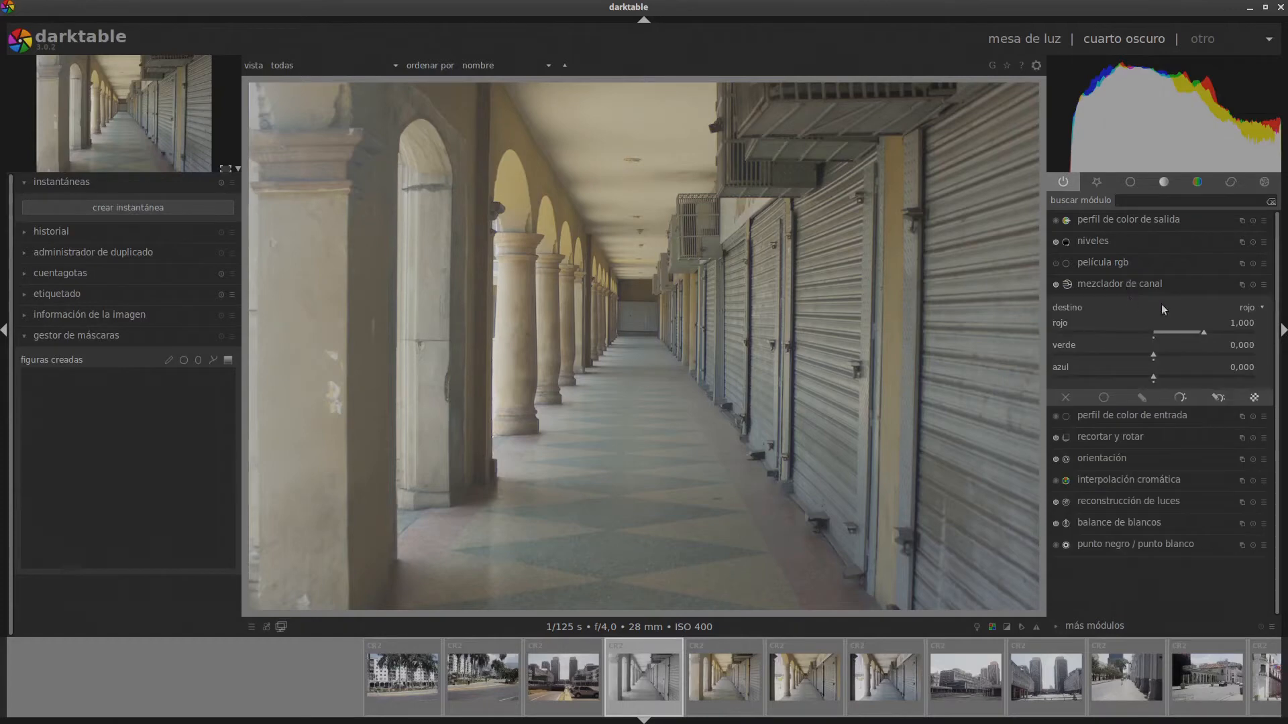
pyautogui.click(1264, 287)
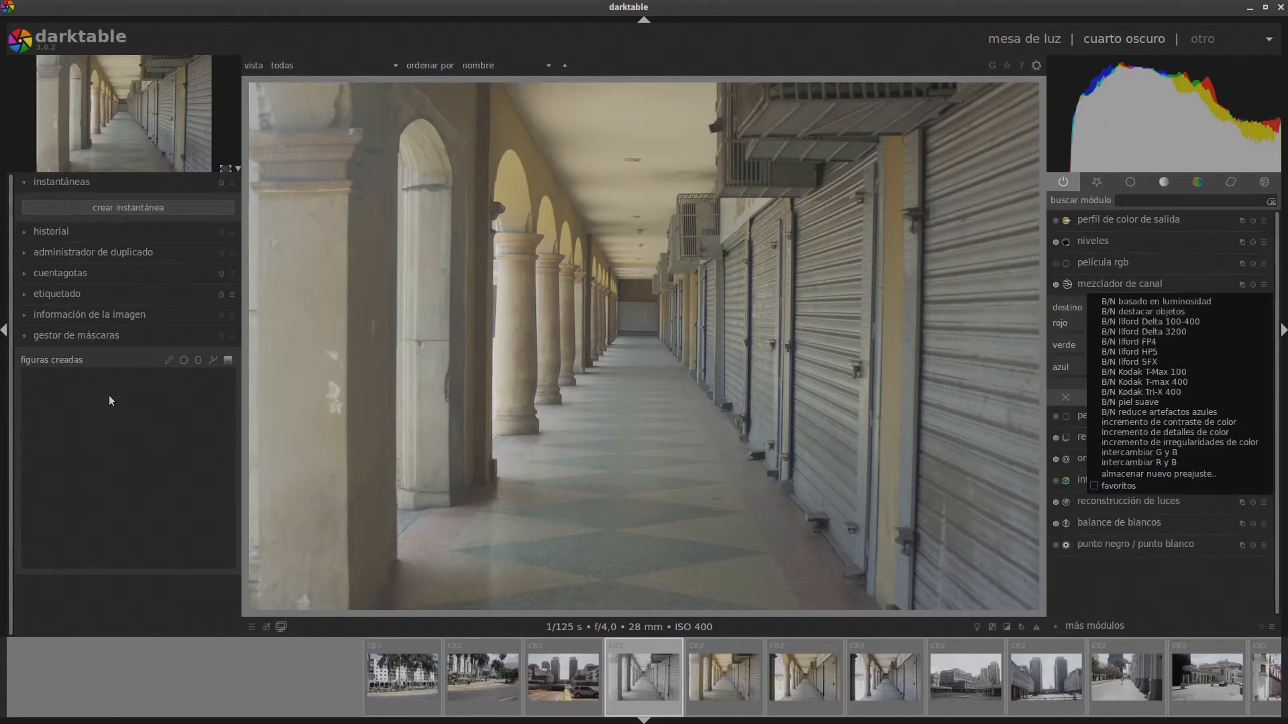
pyautogui.click(110, 400)
pyautogui.click(41, 322)
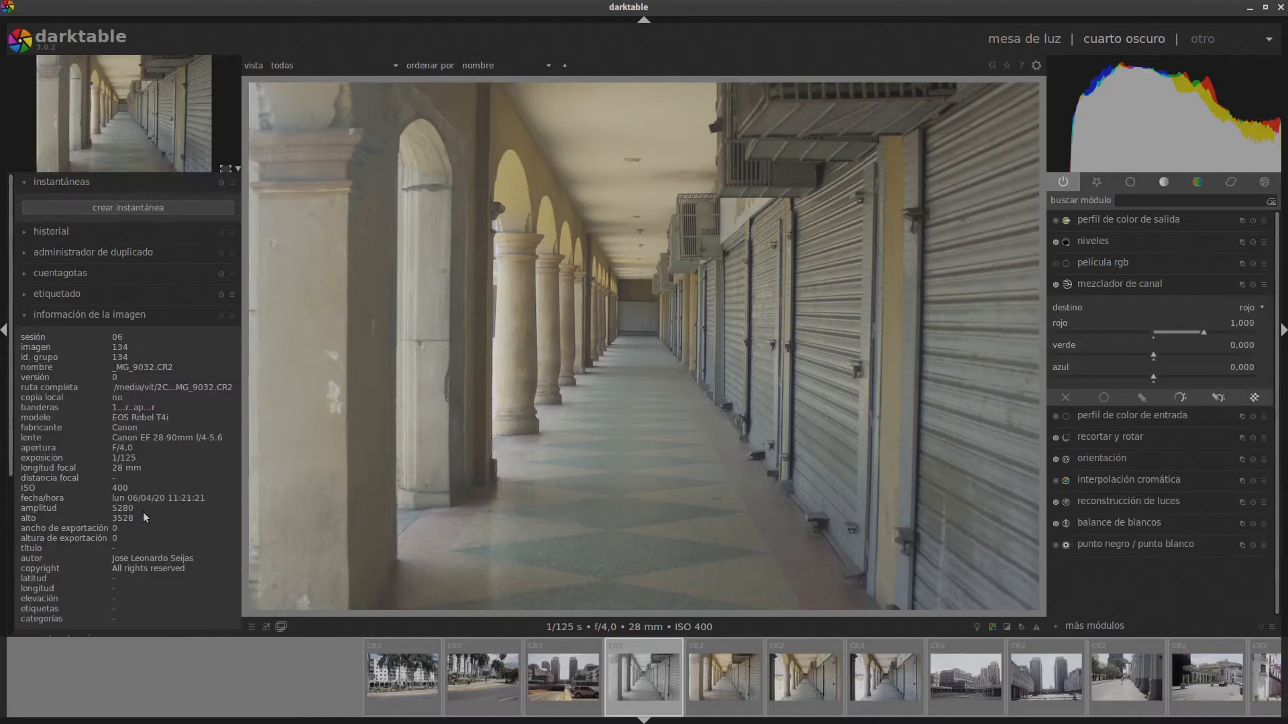
# Apply the B/N Ilford Delta 100-400 preset to the mezclador de canal module
pyautogui.click(1264, 286)
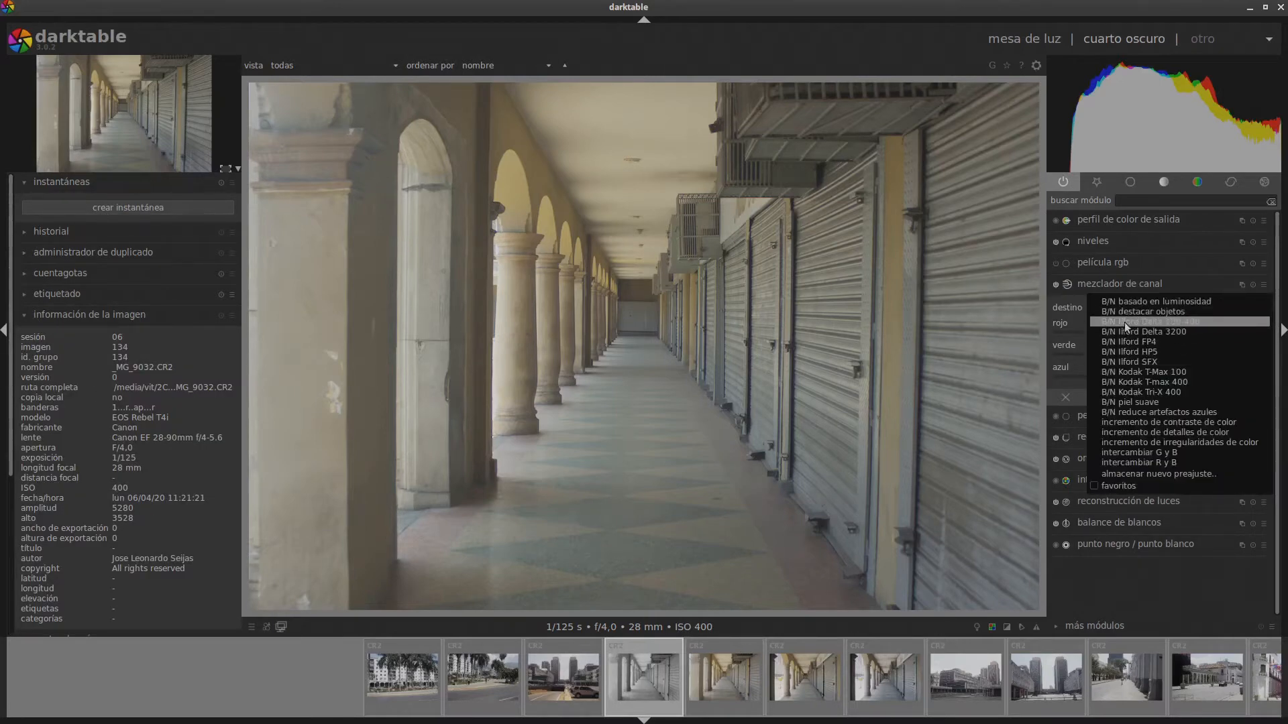
pyautogui.click(1192, 321)
pyautogui.click(1177, 283)
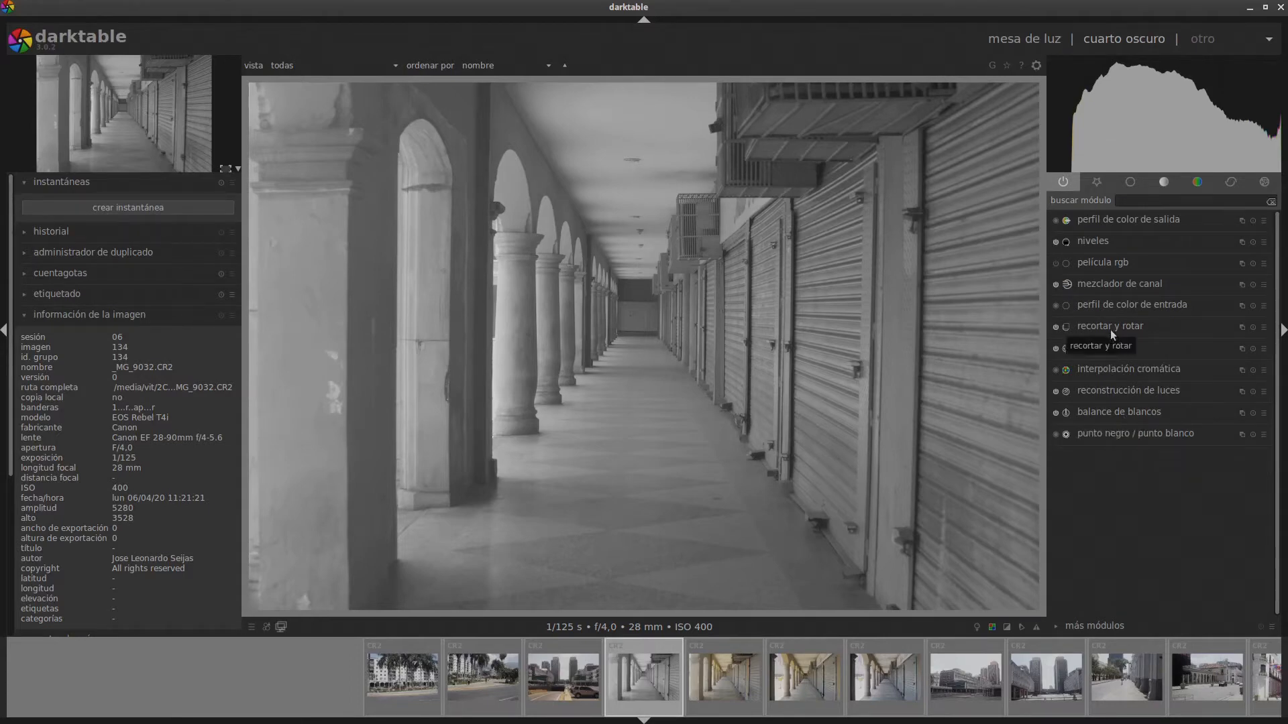
# Review the preset's channel values in mezclador de canal and reset the module's parameters again
pyautogui.click(1114, 285)
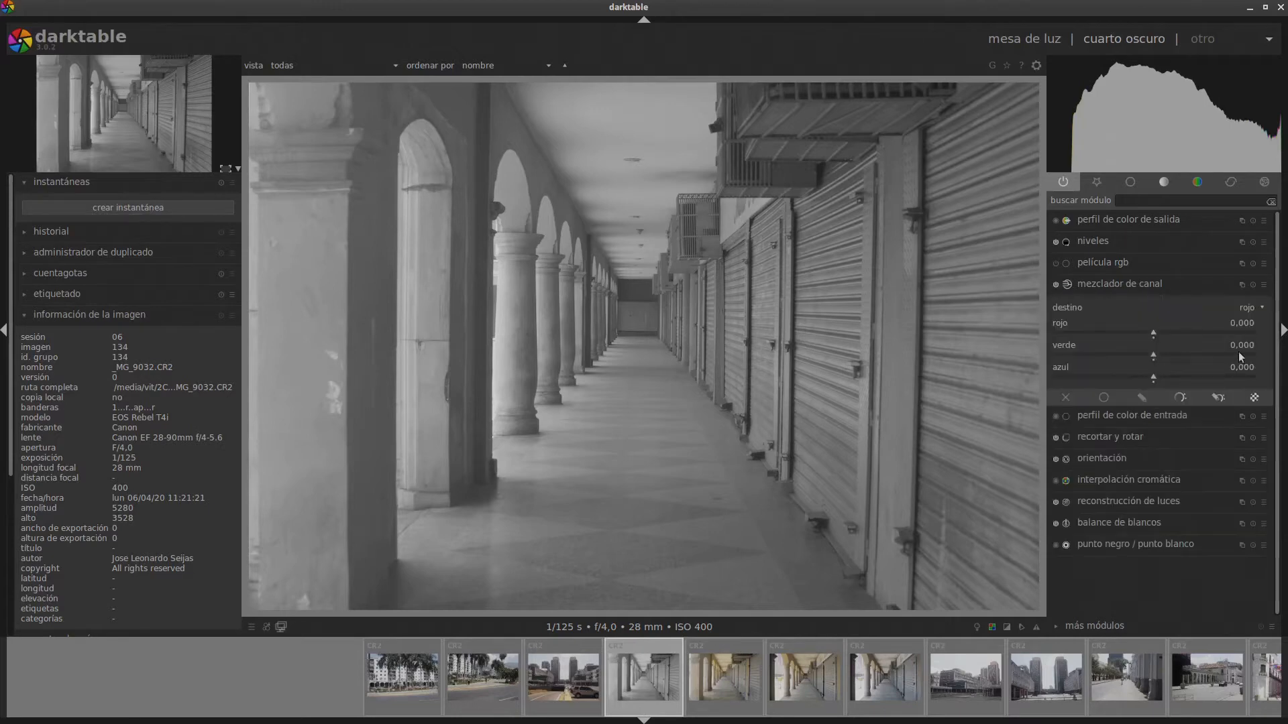
pyautogui.click(1077, 283)
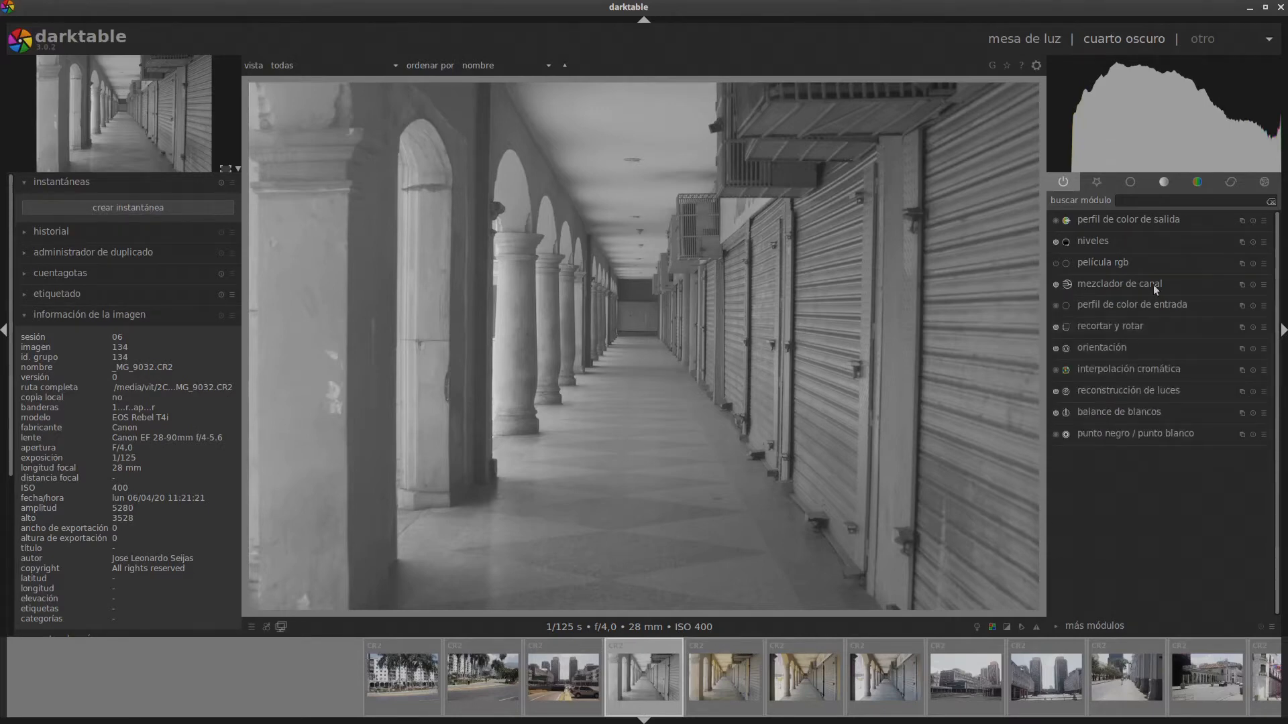
pyautogui.click(1252, 285)
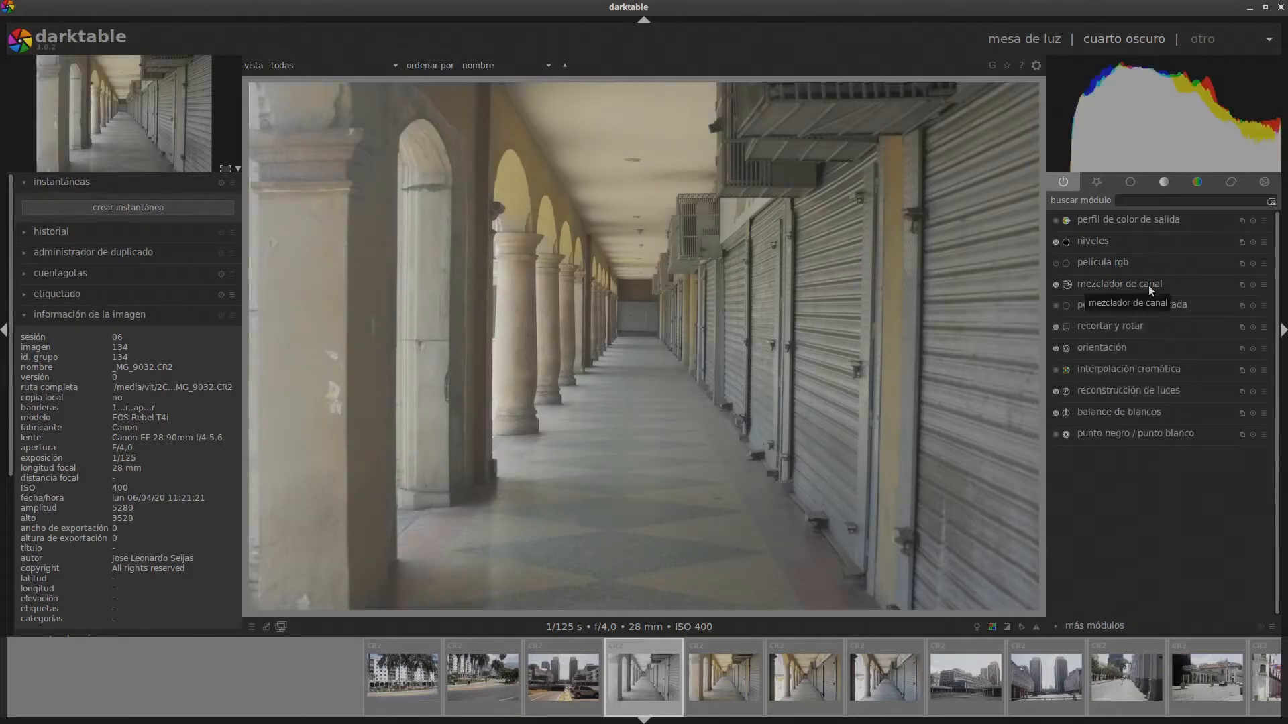
# Set the balance de blancos temperature to 5400 K
pyautogui.click(1108, 414)
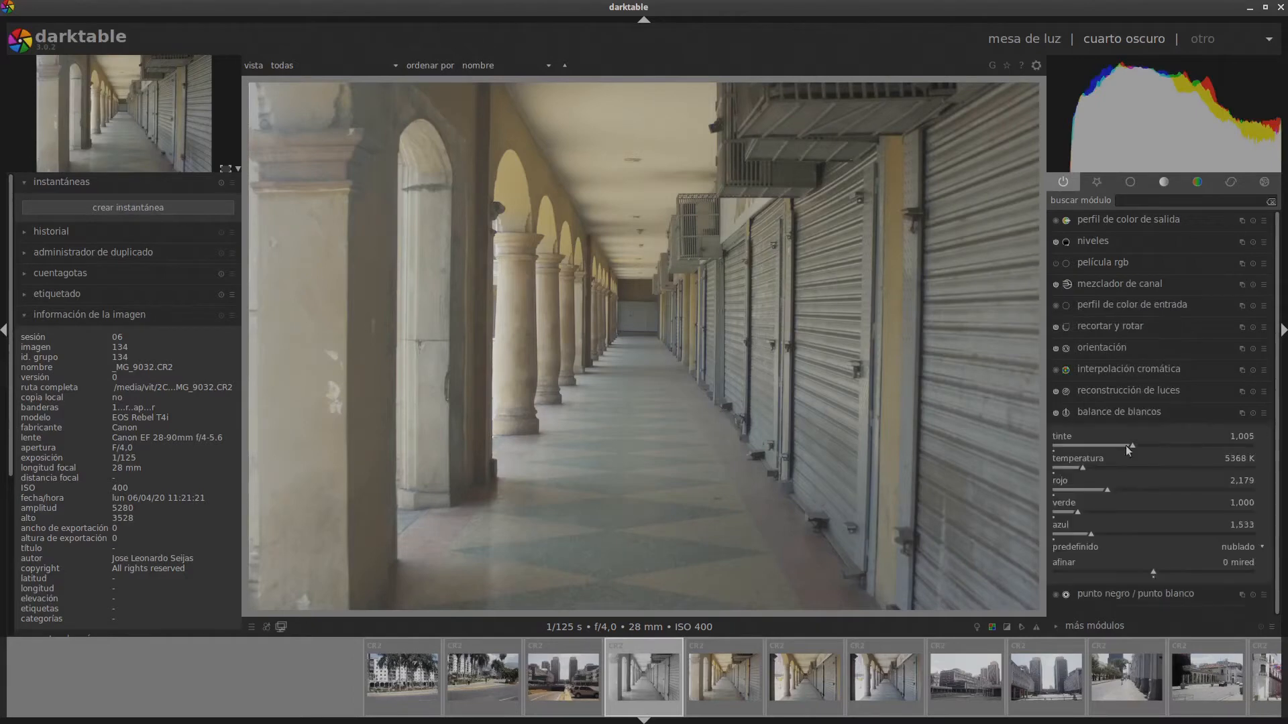
pyautogui.rightClick(1243, 463)
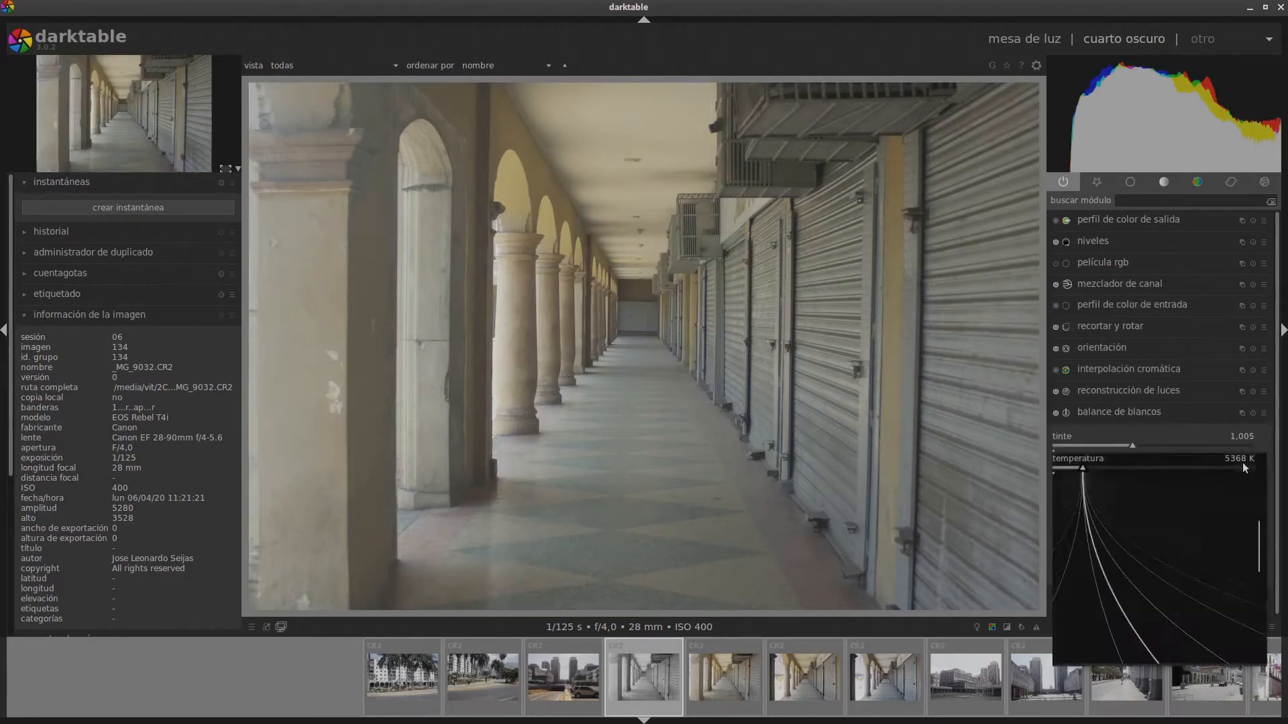
pyautogui.write('5400')
pyautogui.press('Return')
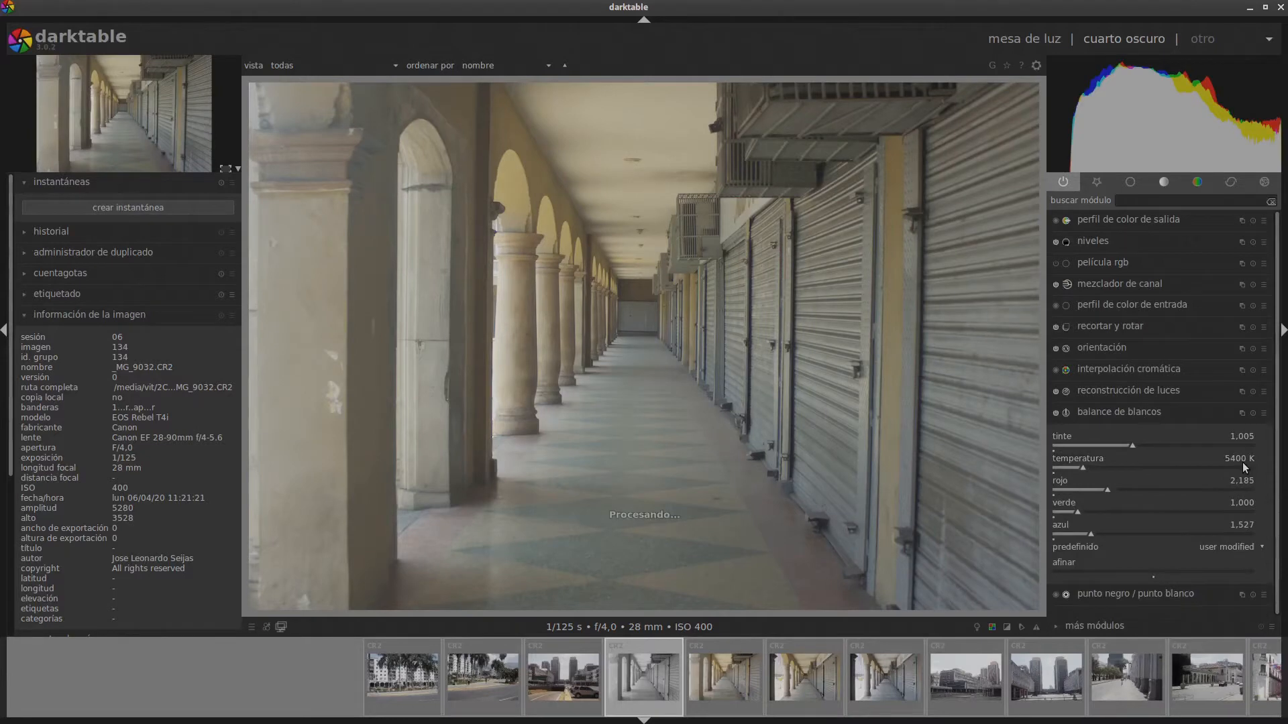
pyautogui.click(1151, 414)
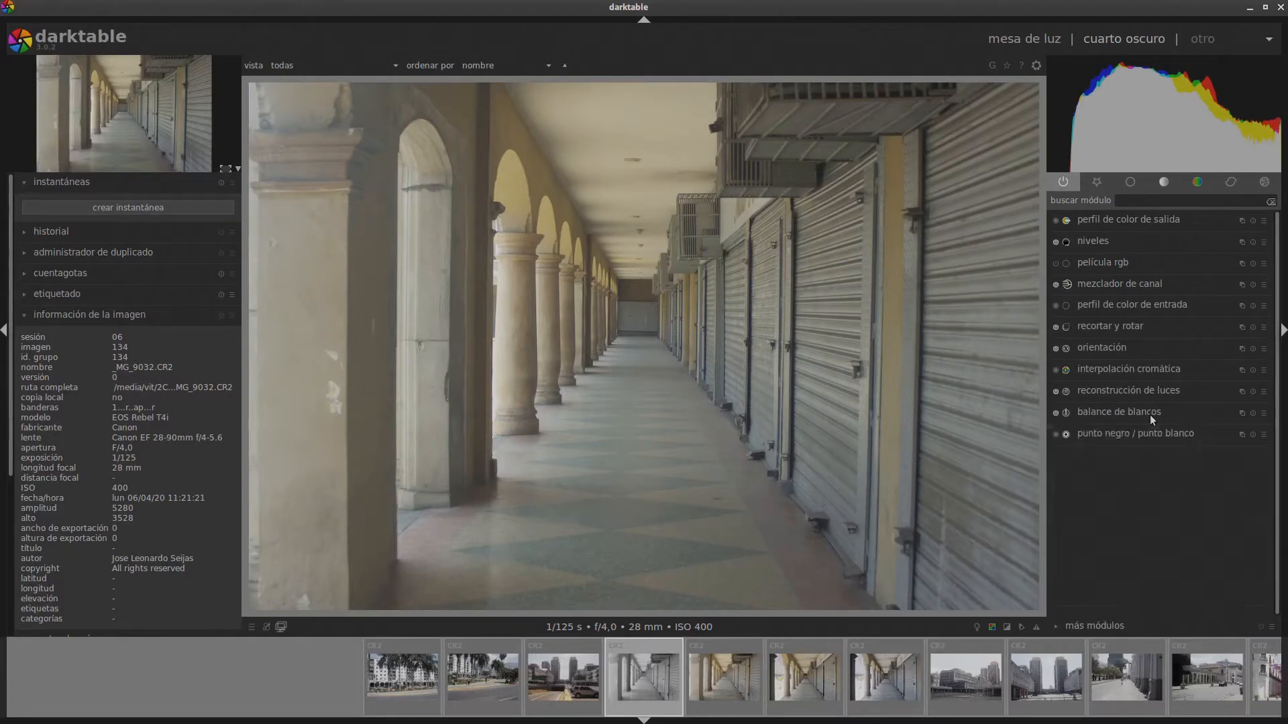
# In mezclador de canal, try a verde amount of 0.05 for the rojo destination and settle on 0.1
pyautogui.click(1142, 288)
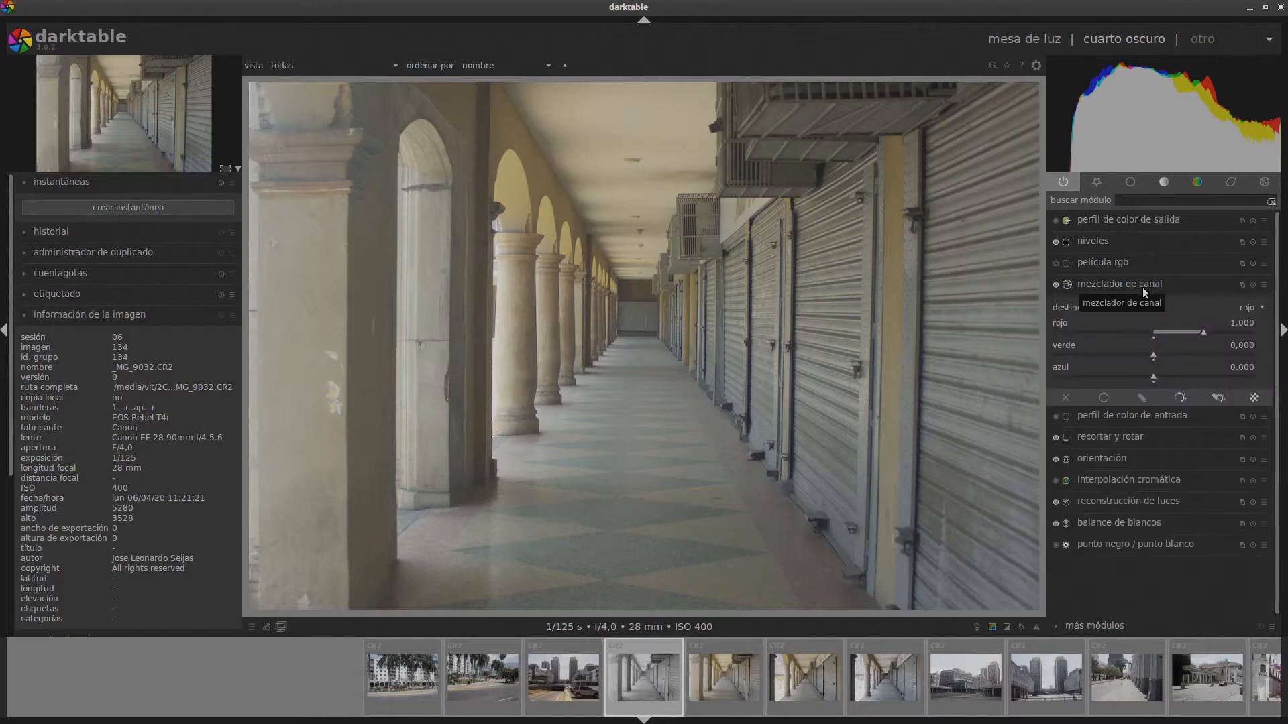
pyautogui.rightClick(1230, 347)
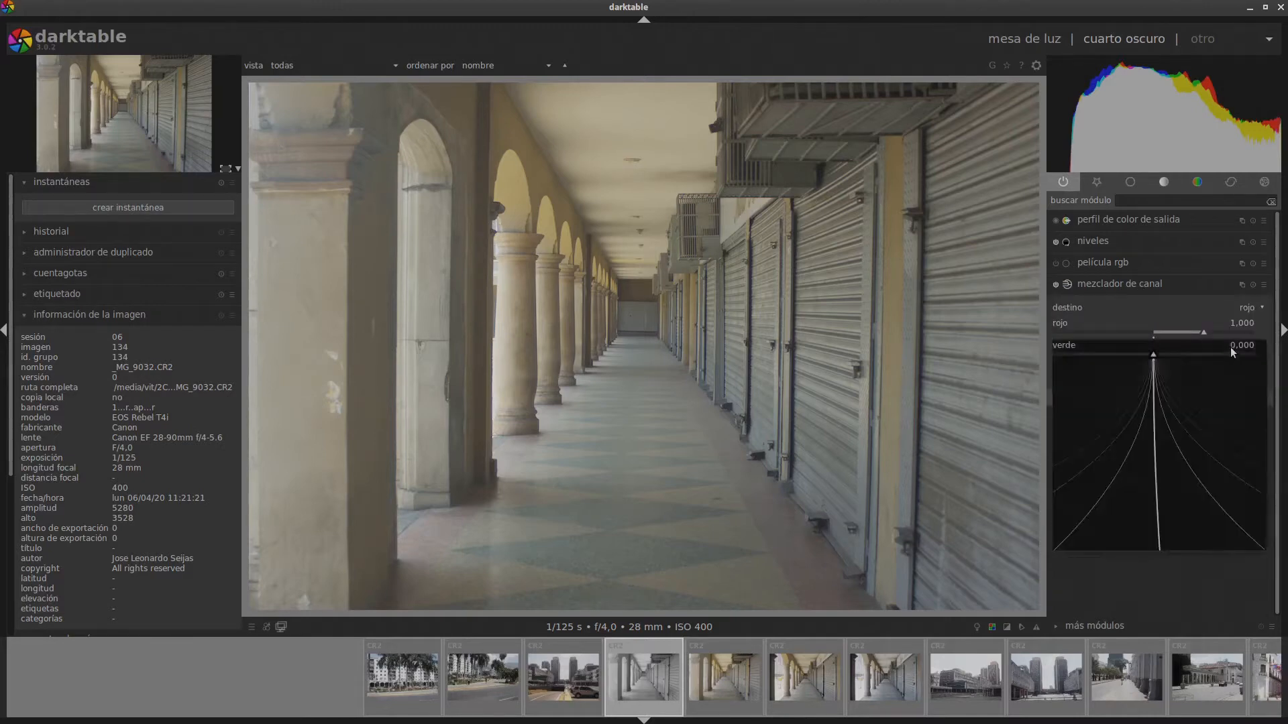
pyautogui.write('0.1')
pyautogui.press('BackSpace')
pyautogui.write('05')
pyautogui.press('Return')
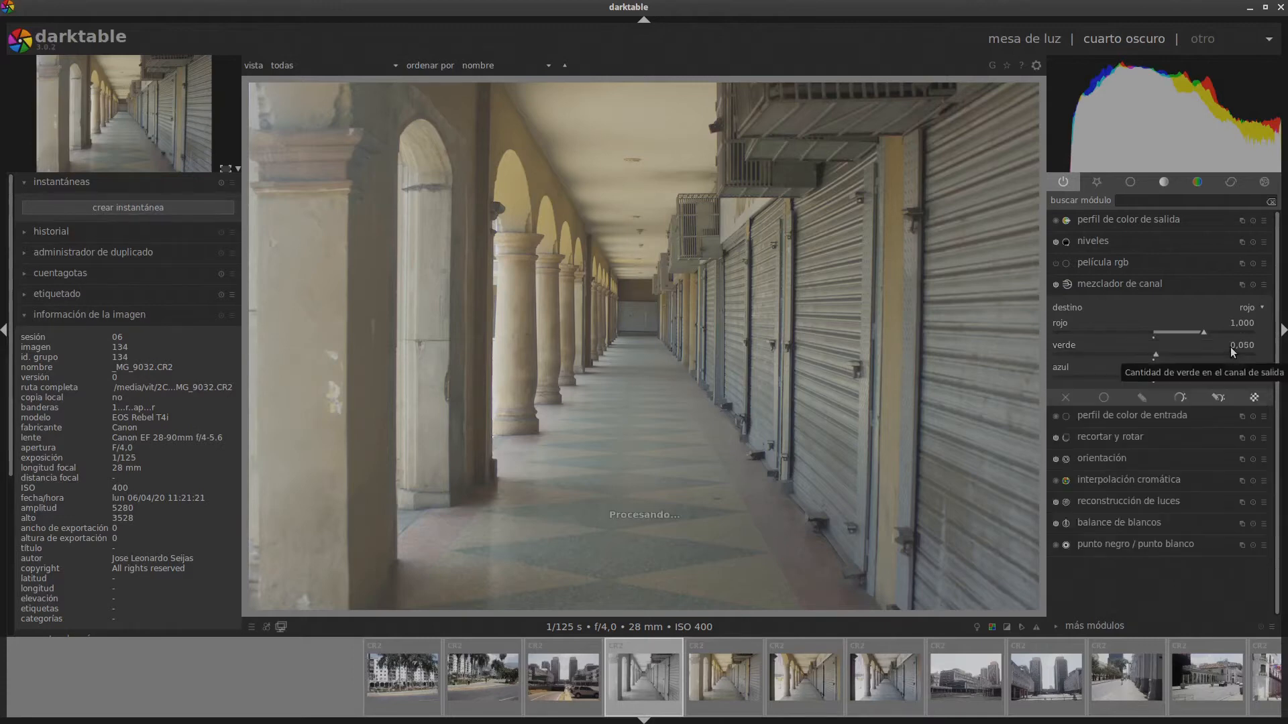
pyautogui.rightClick(1230, 347)
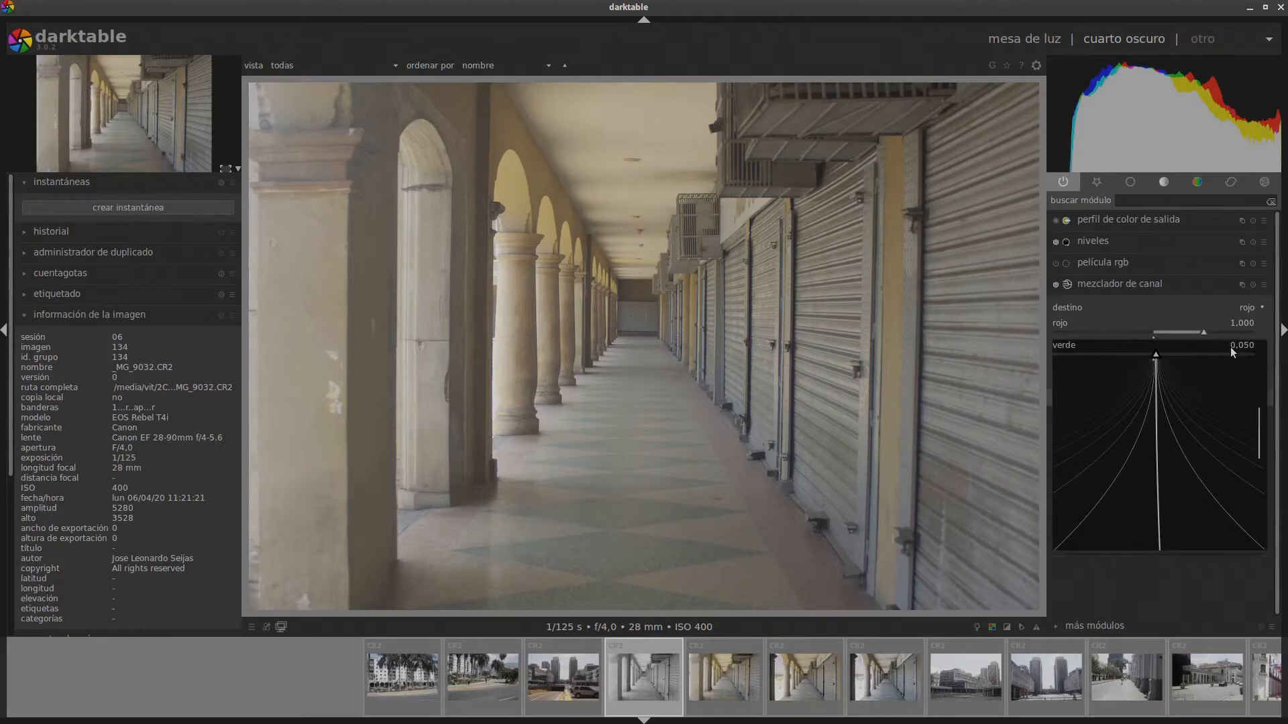
pyautogui.write('0.1')
pyautogui.press('Return')
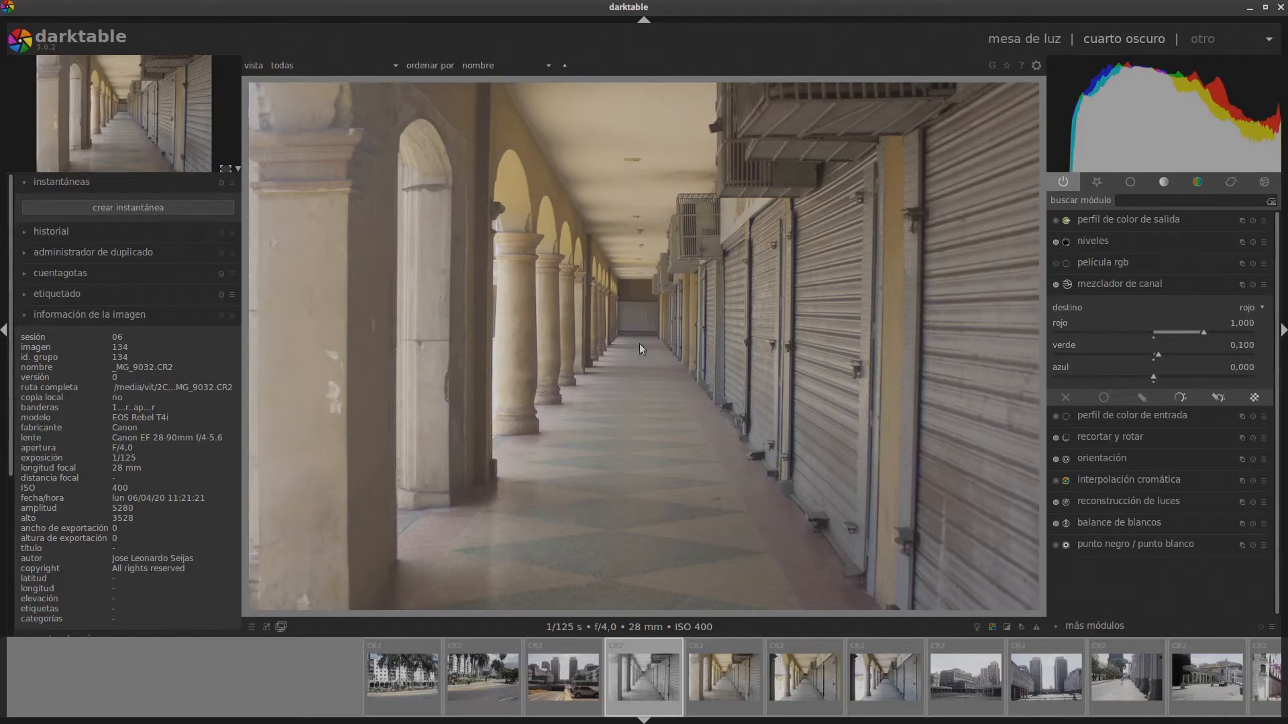
pyautogui.click(1129, 284)
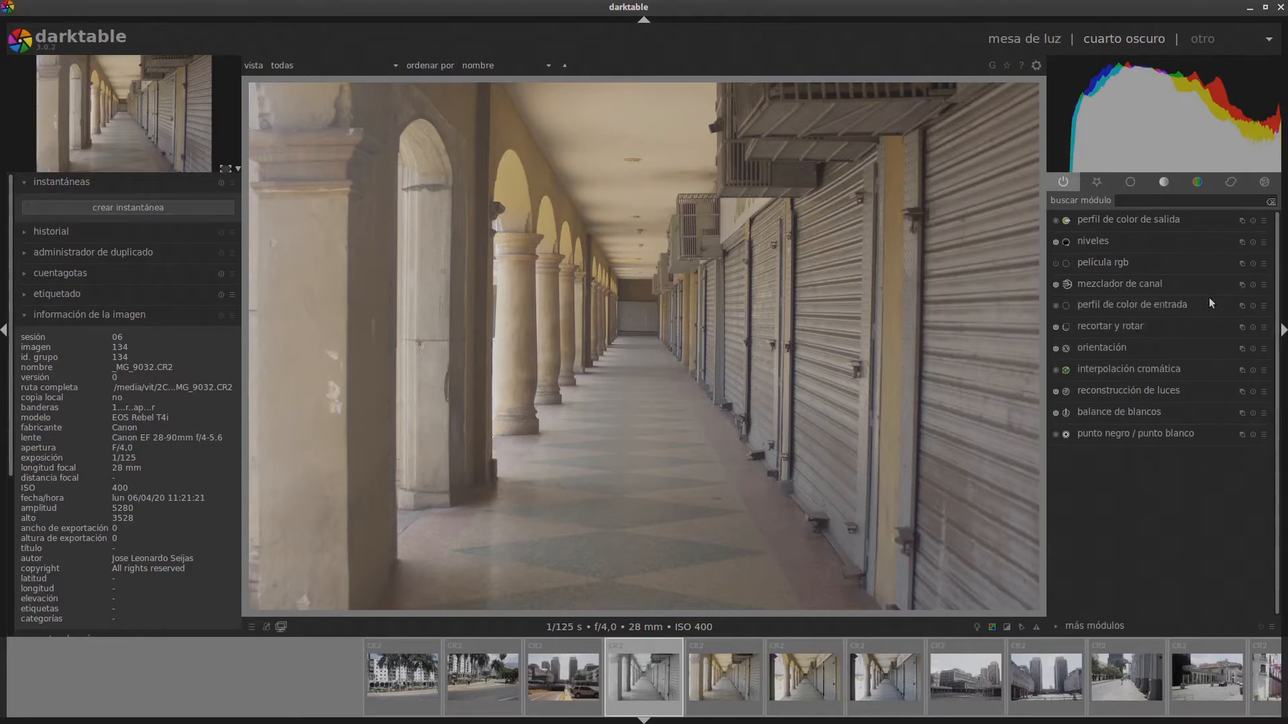
pyautogui.click(1123, 285)
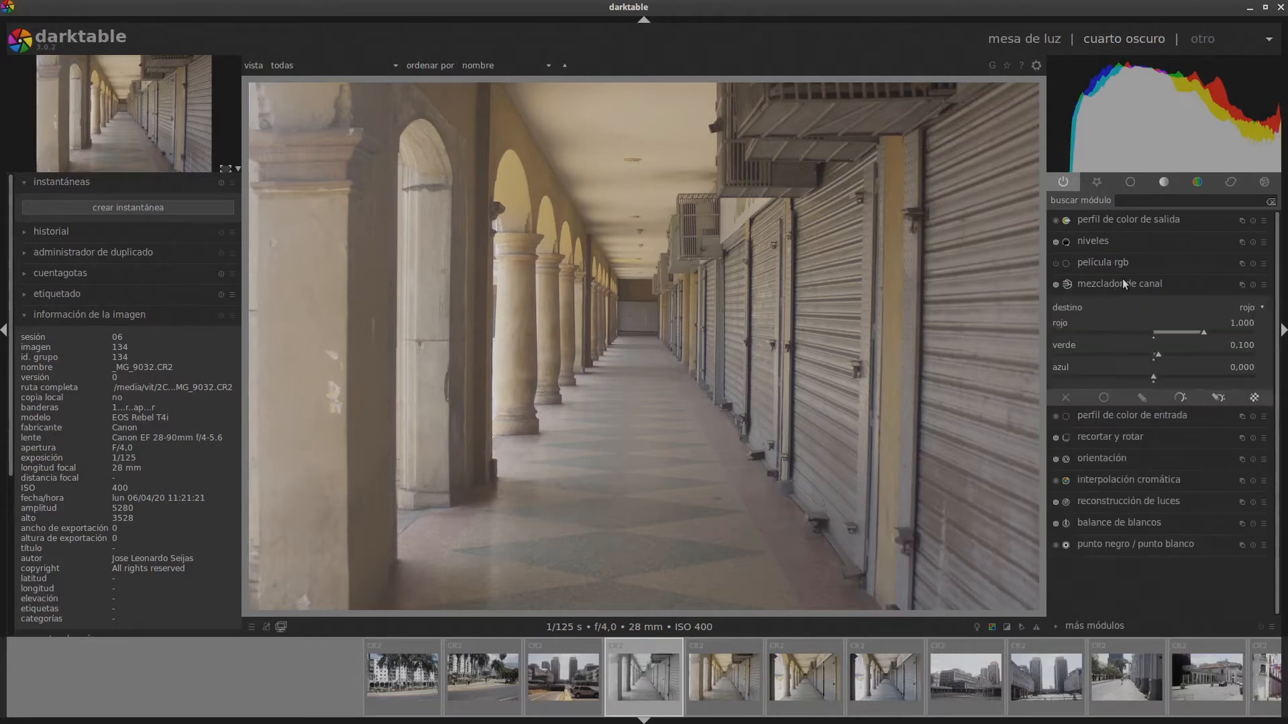
pyautogui.click(1109, 285)
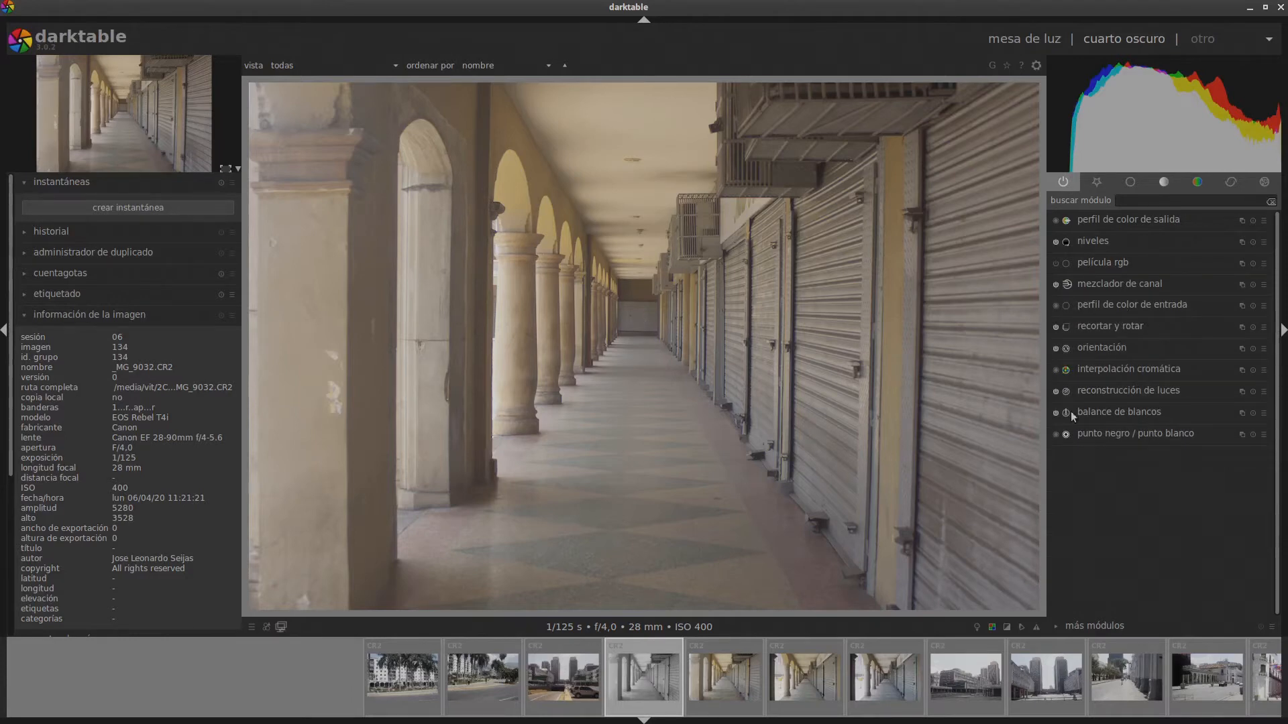
# Duplicate the mezclador de canal module and reset the copy's parameters
pyautogui.click(1243, 284)
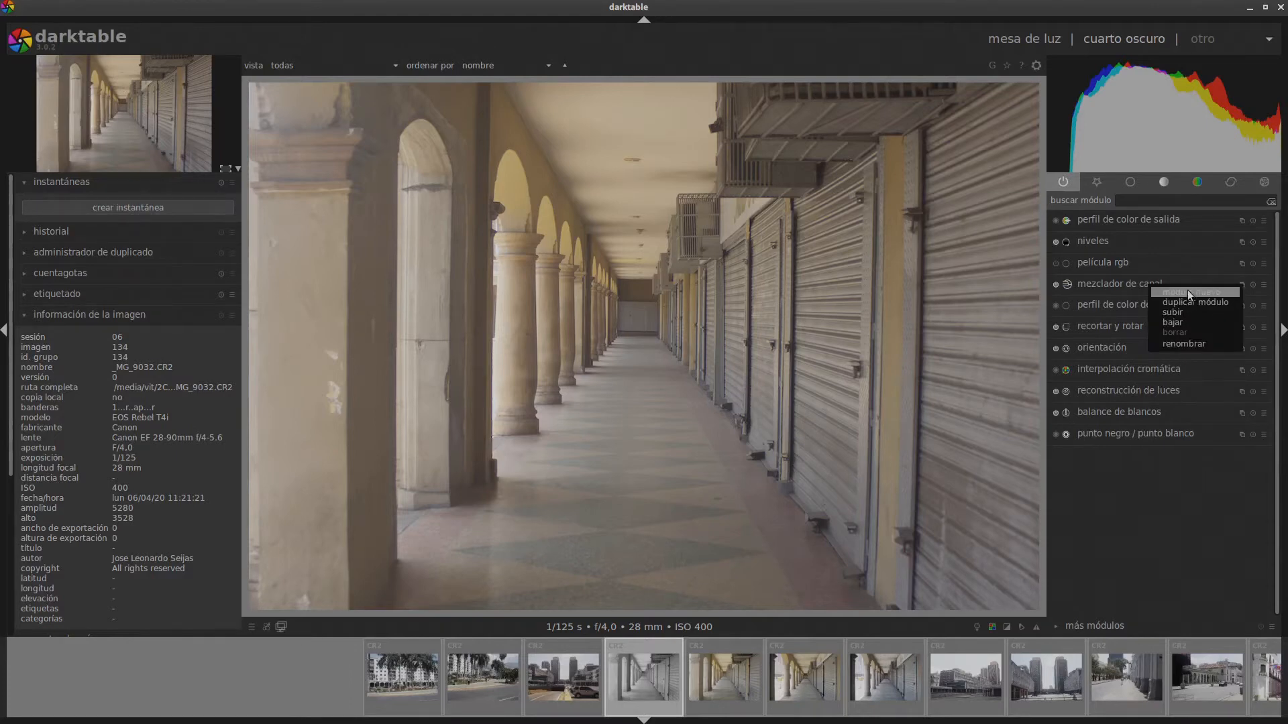
pyautogui.click(1201, 305)
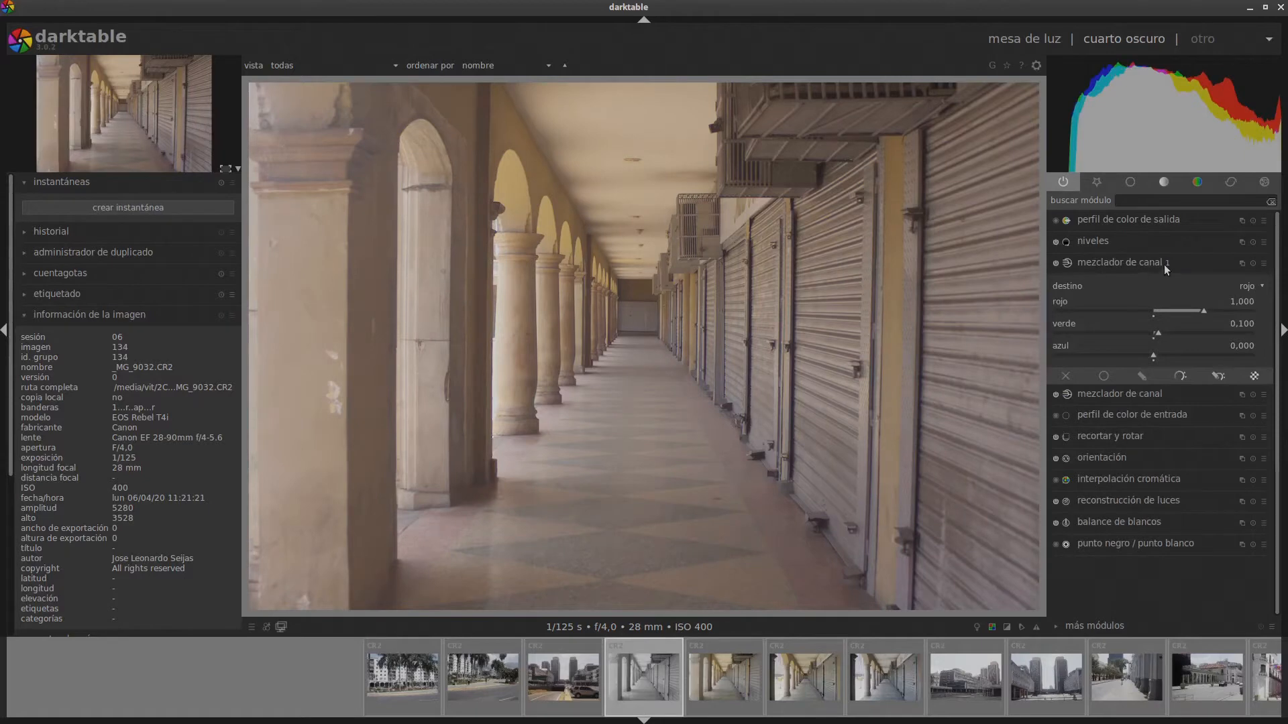
pyautogui.click(1253, 266)
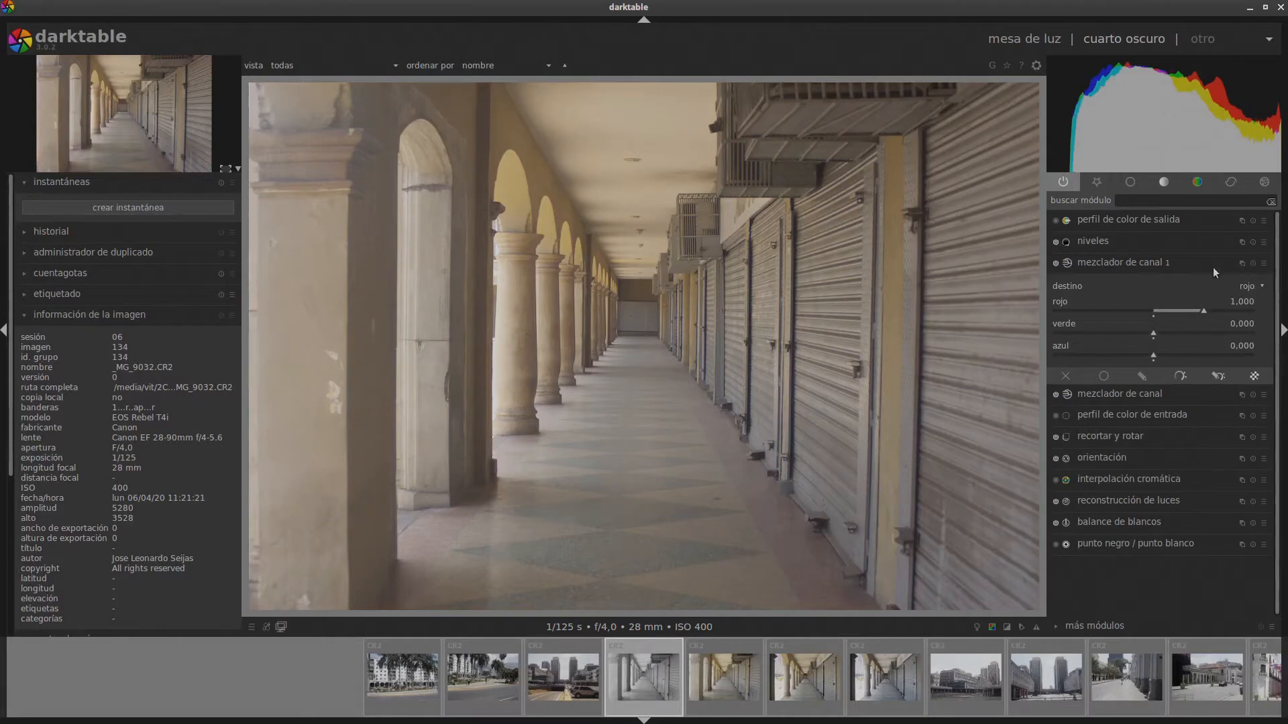
# Apply the B/N Ilford Delta 100-400 preset to the duplicated mezclador de canal module
pyautogui.click(1265, 268)
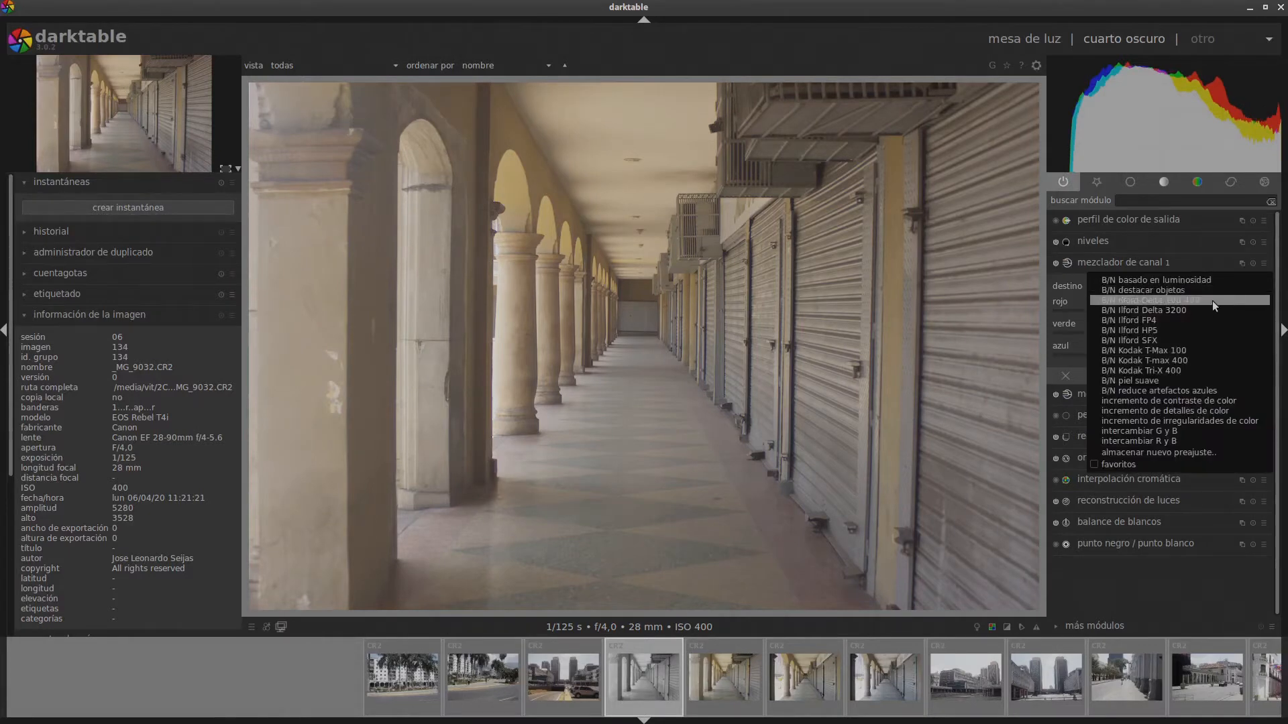
pyautogui.click(1212, 300)
pyautogui.click(1136, 268)
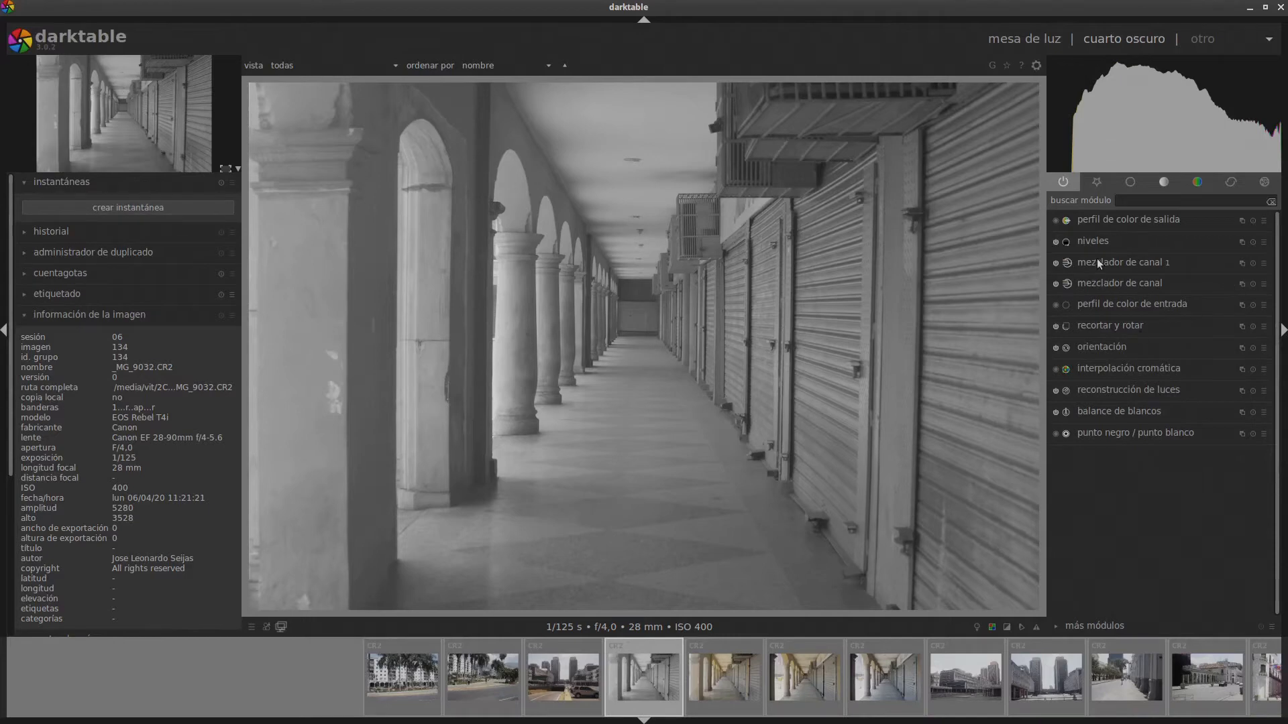
# Review the modules in the basic group and show those in the tone group
pyautogui.click(1127, 182)
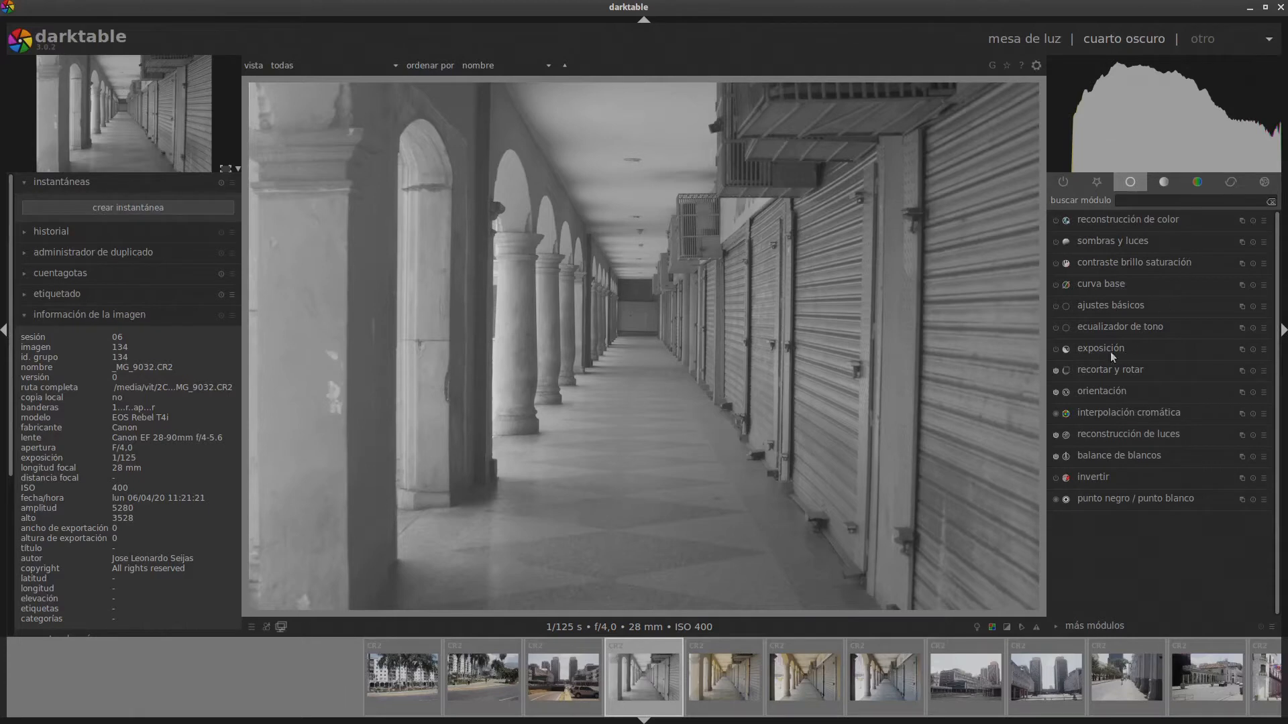
pyautogui.click(1165, 182)
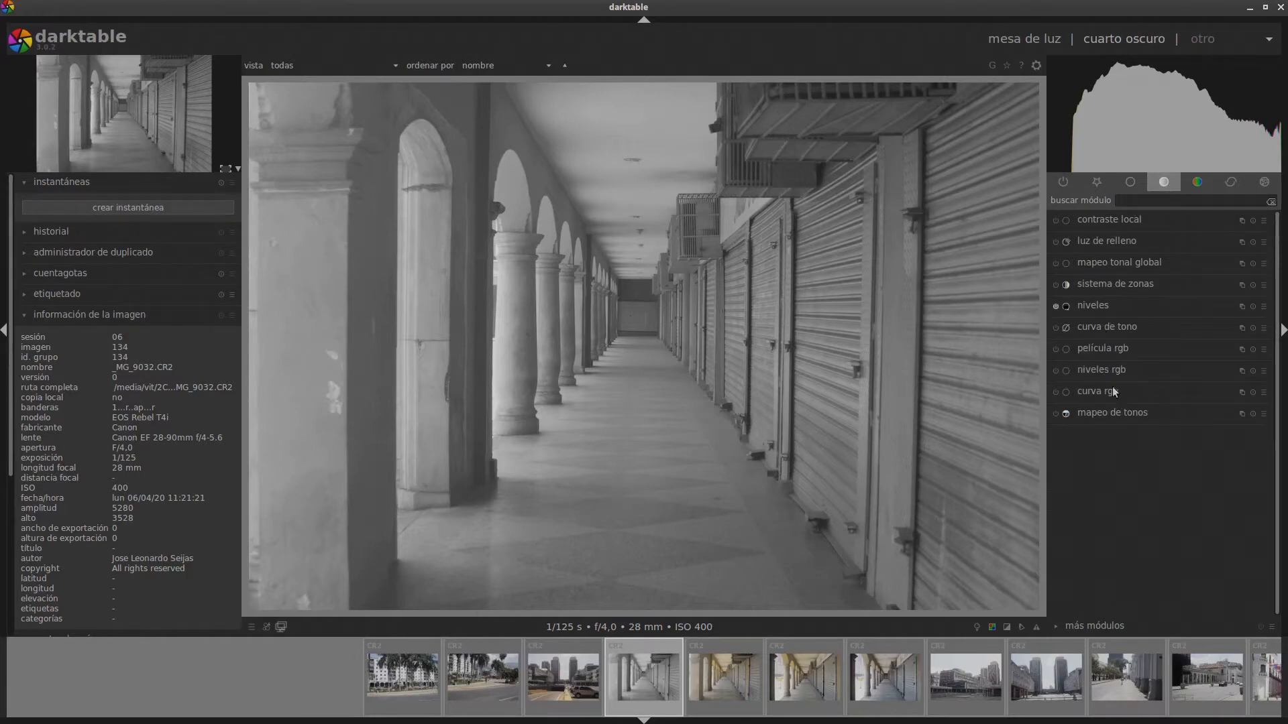
pyautogui.click(1100, 350)
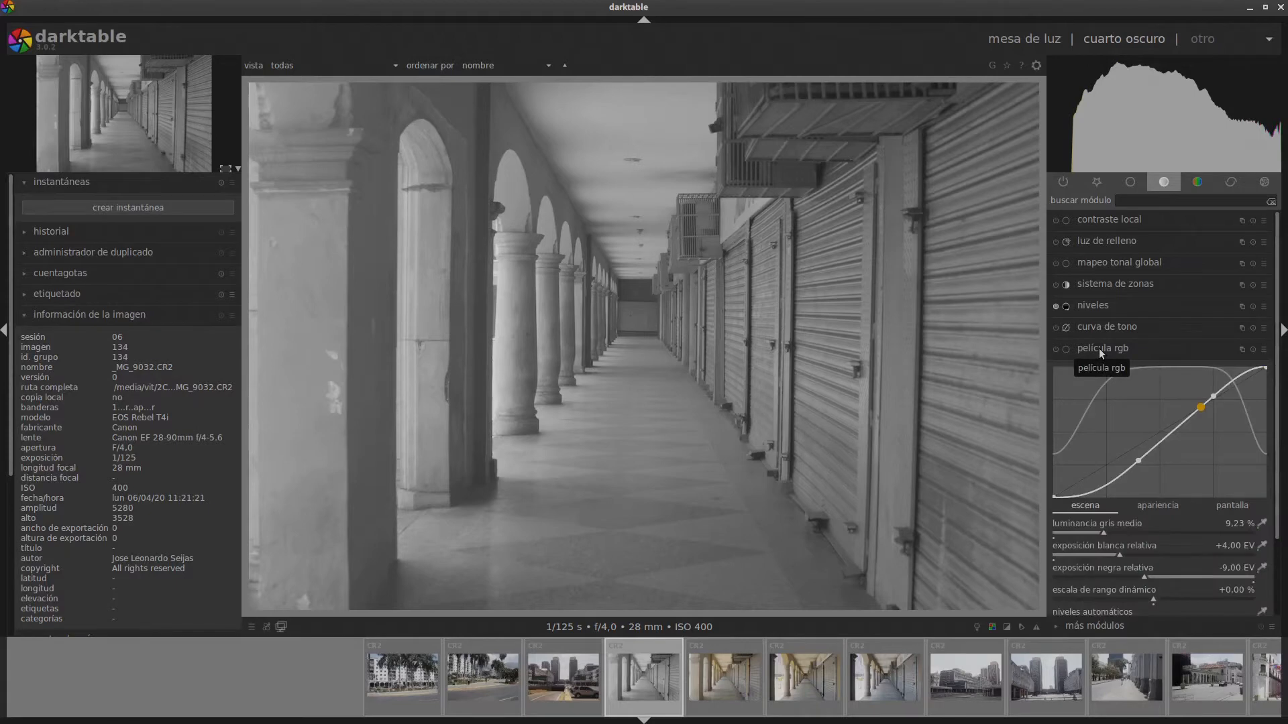
pyautogui.click(1100, 350)
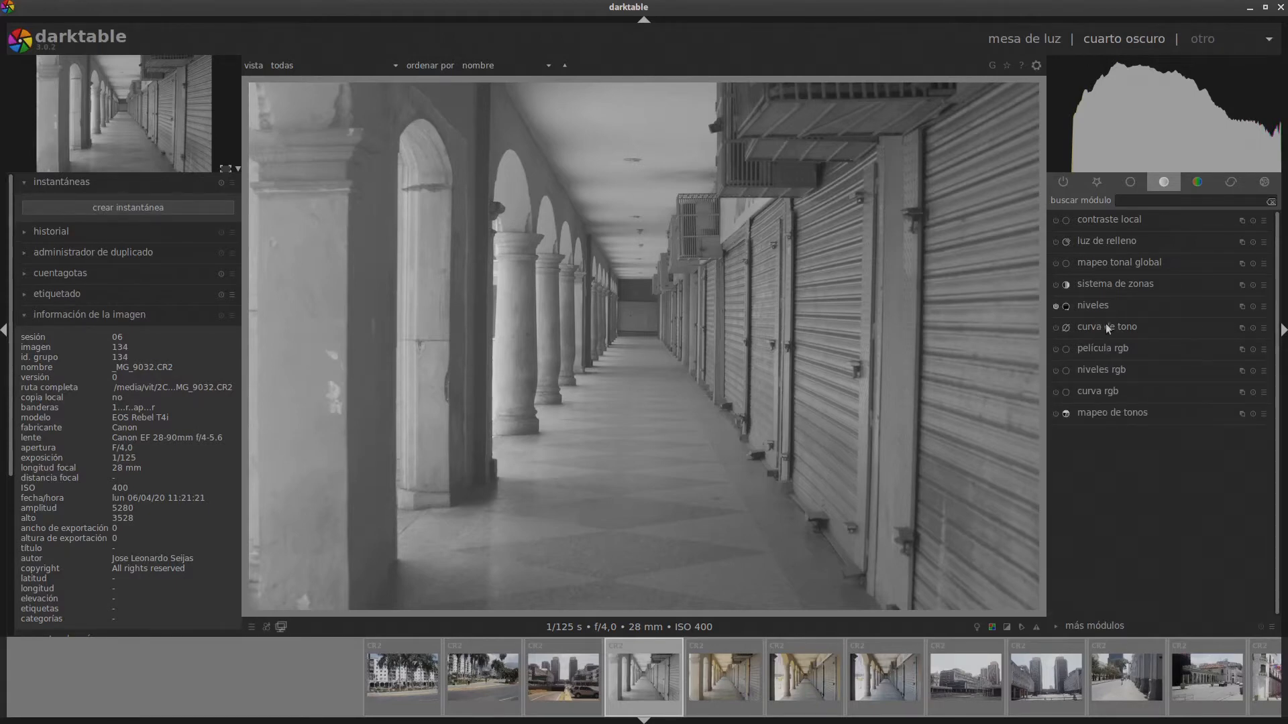
pyautogui.click(1076, 306)
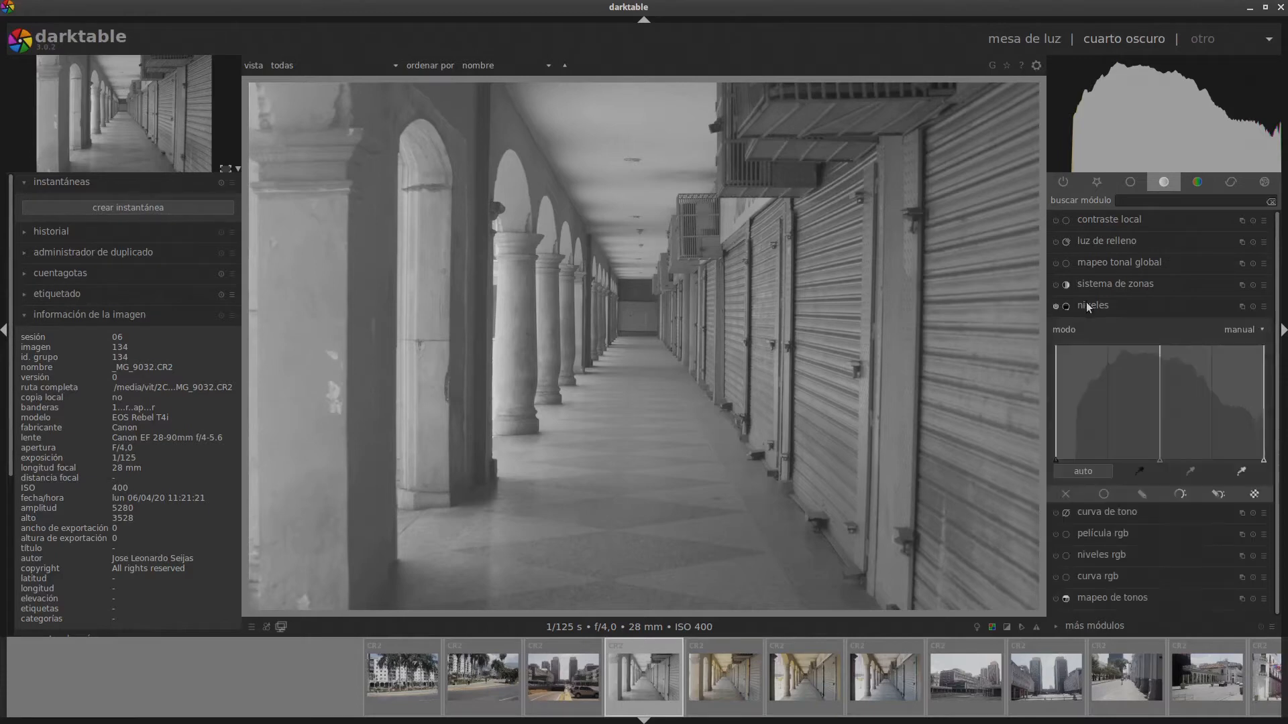
pyautogui.click(1087, 306)
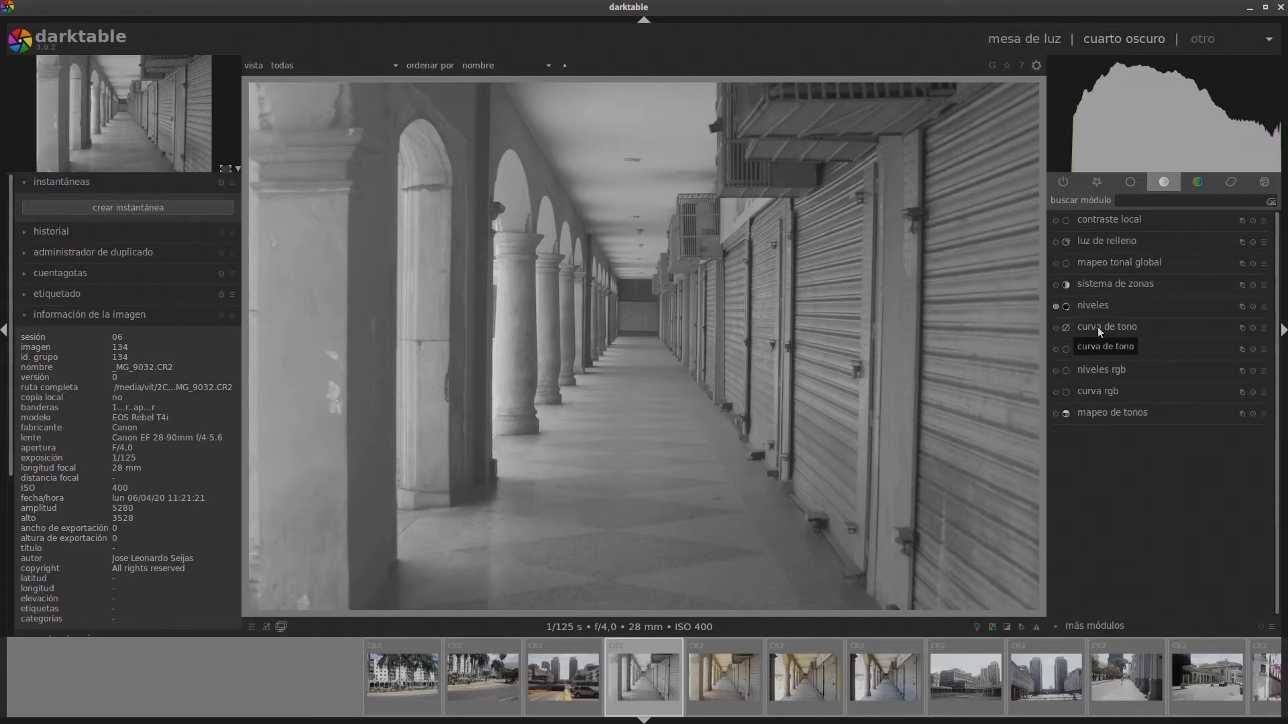
# Enable curva de tono and shape a gentle S-curve, raising a highlight point and lowering a shadow point
pyautogui.click(1097, 328)
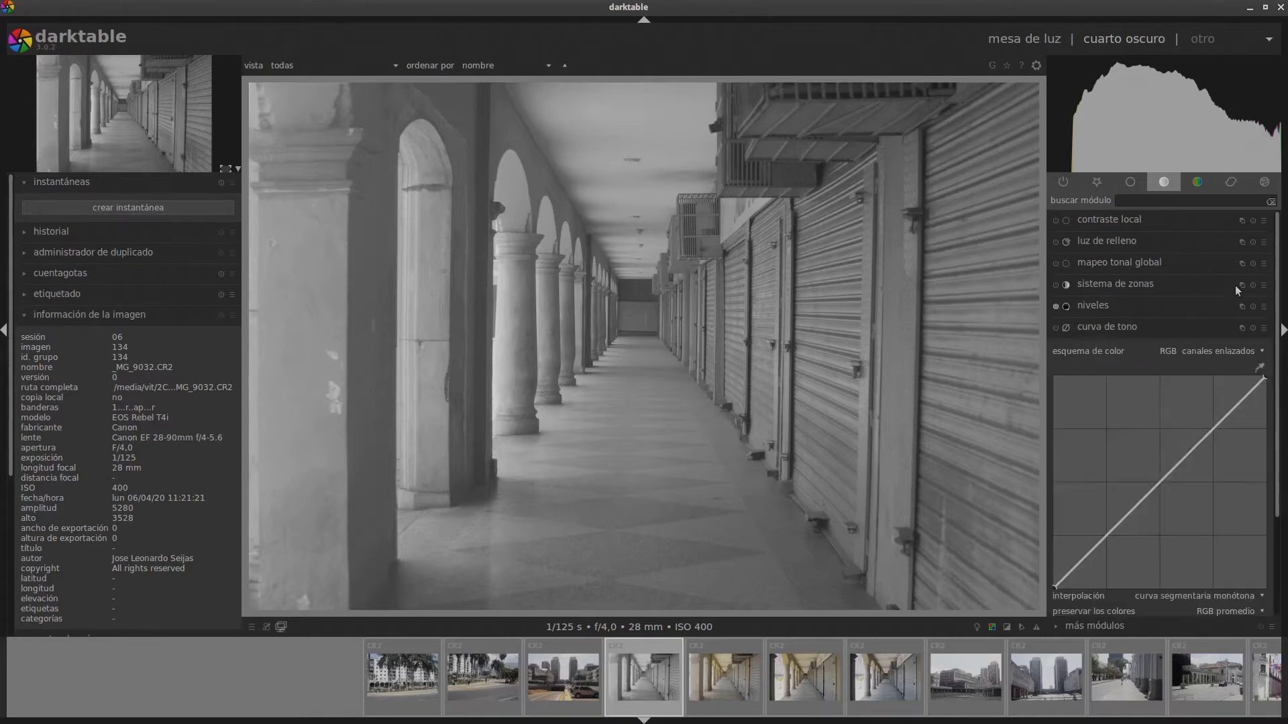
pyautogui.scroll(-3, 1277, 329)
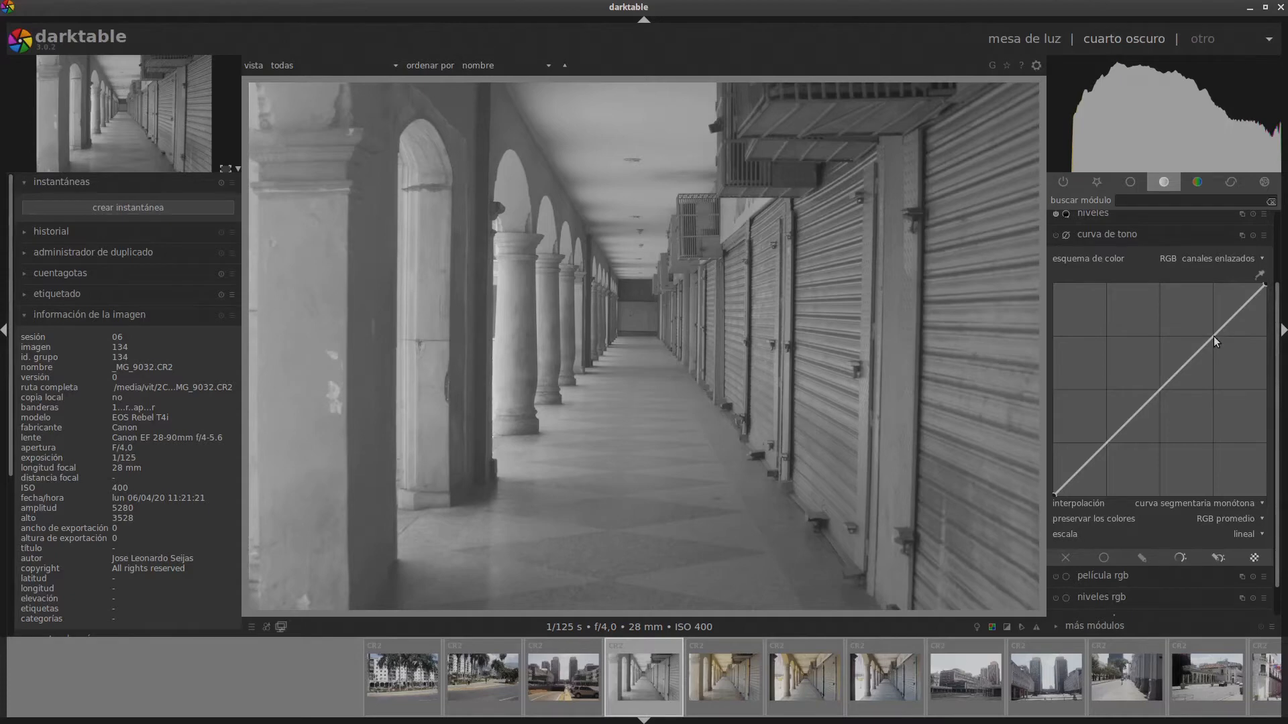
pyautogui.click(1055, 235)
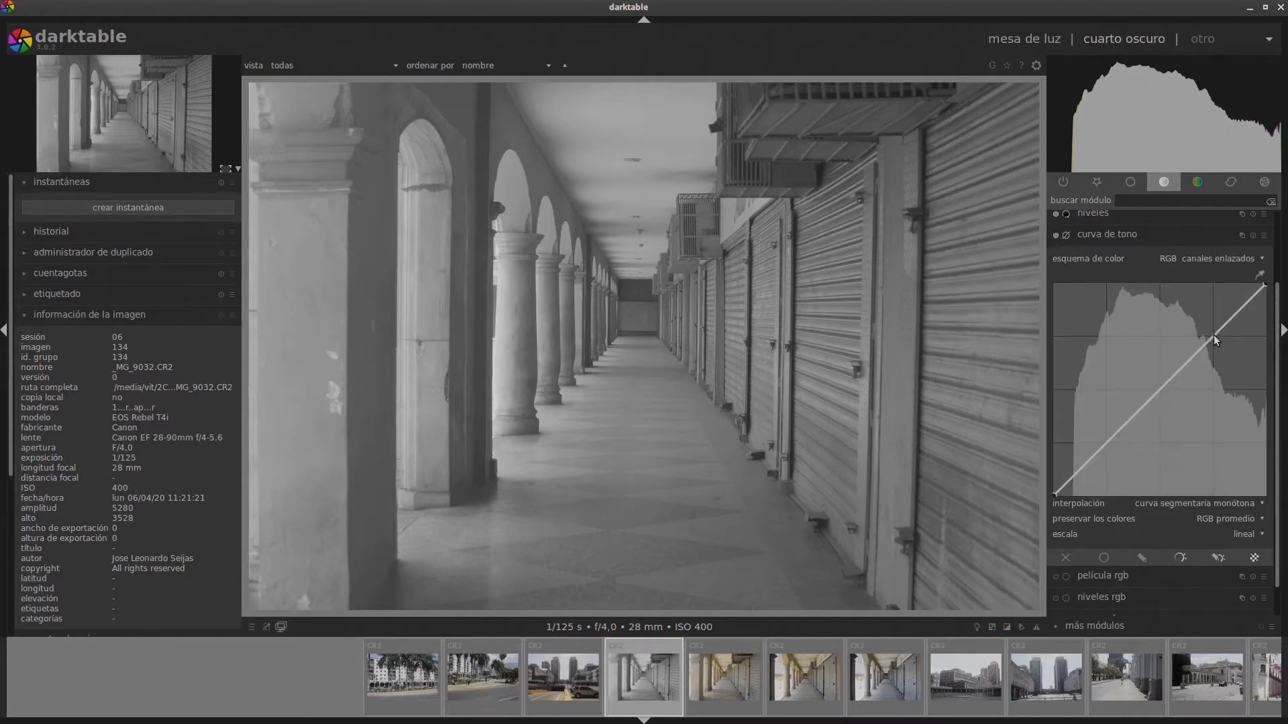
pyautogui.moveTo(1214, 335); pyautogui.dragTo(1202, 326)
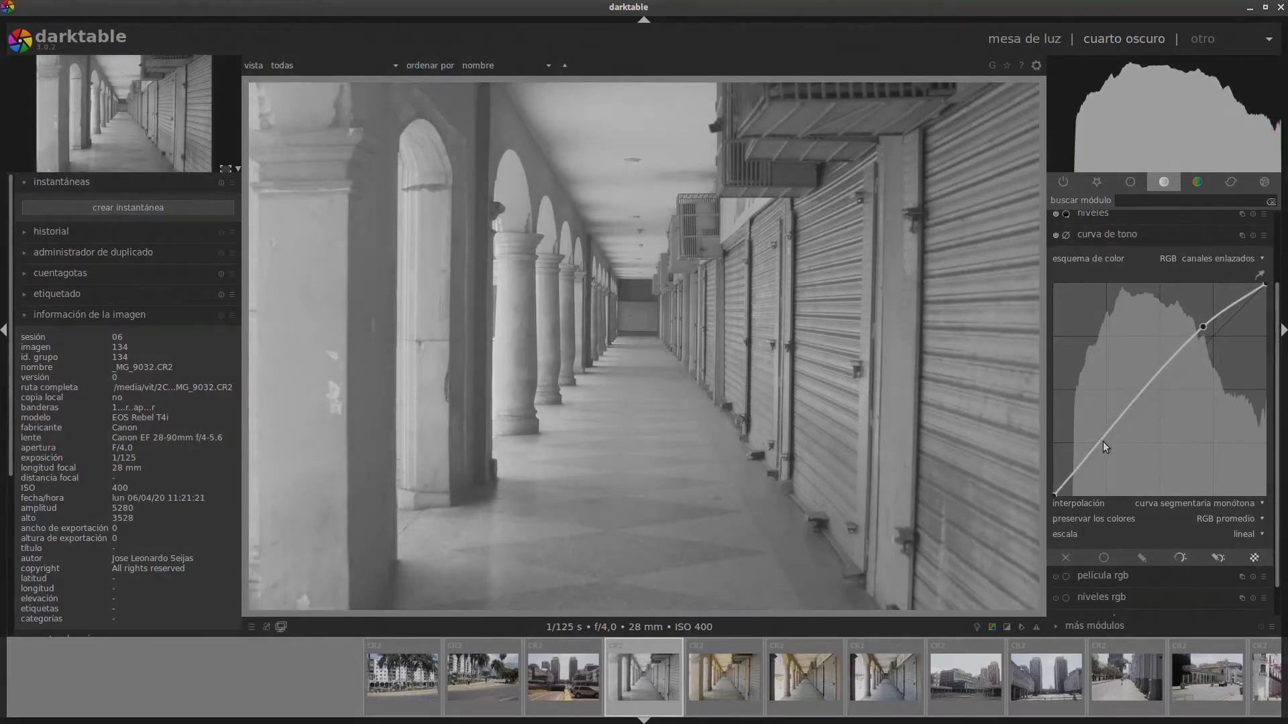
pyautogui.moveTo(1101, 440); pyautogui.dragTo(1109, 453)
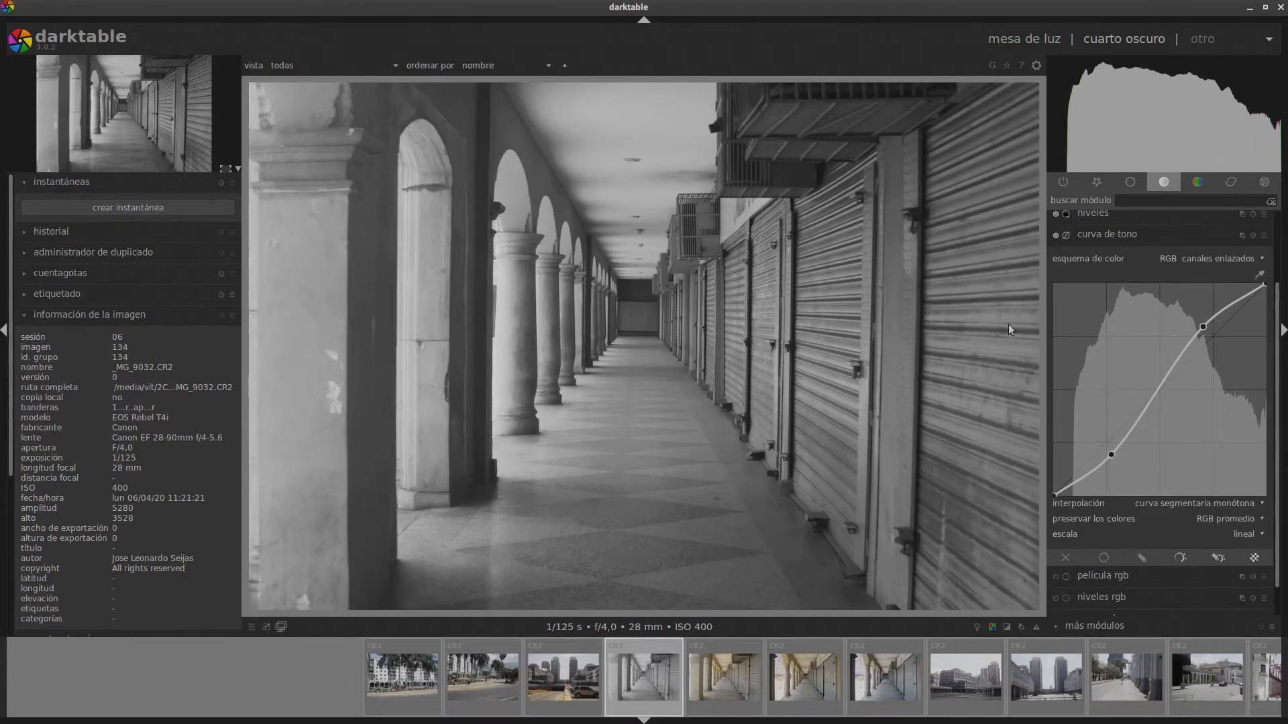
# Compare the photo with and without curva de tono, and leave the module disabled
pyautogui.click(1058, 239)
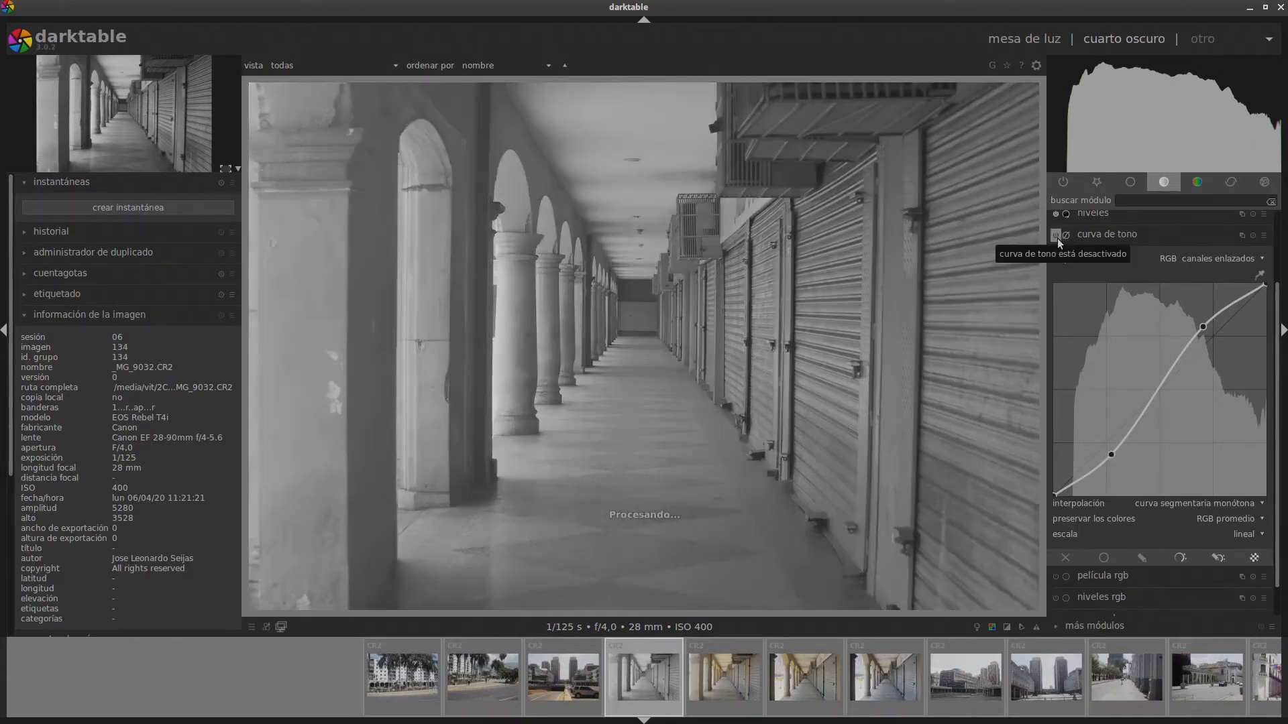
pyautogui.click(1058, 239)
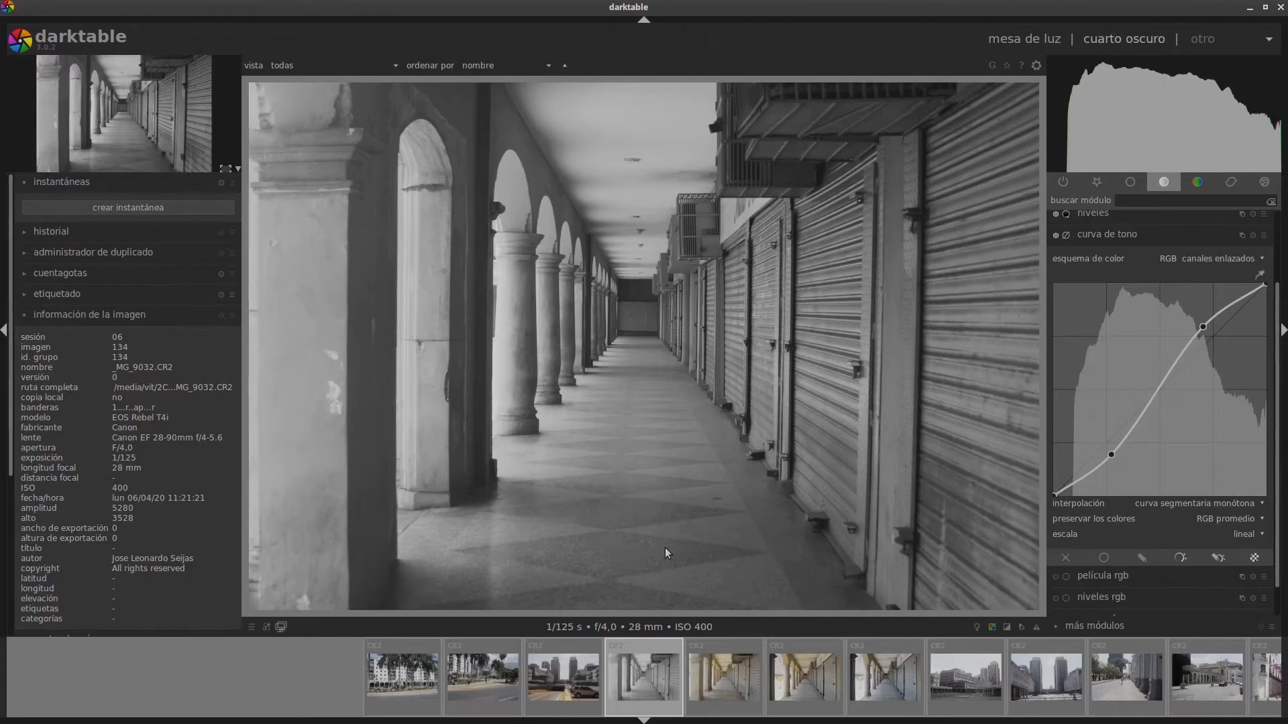
pyautogui.click(1058, 237)
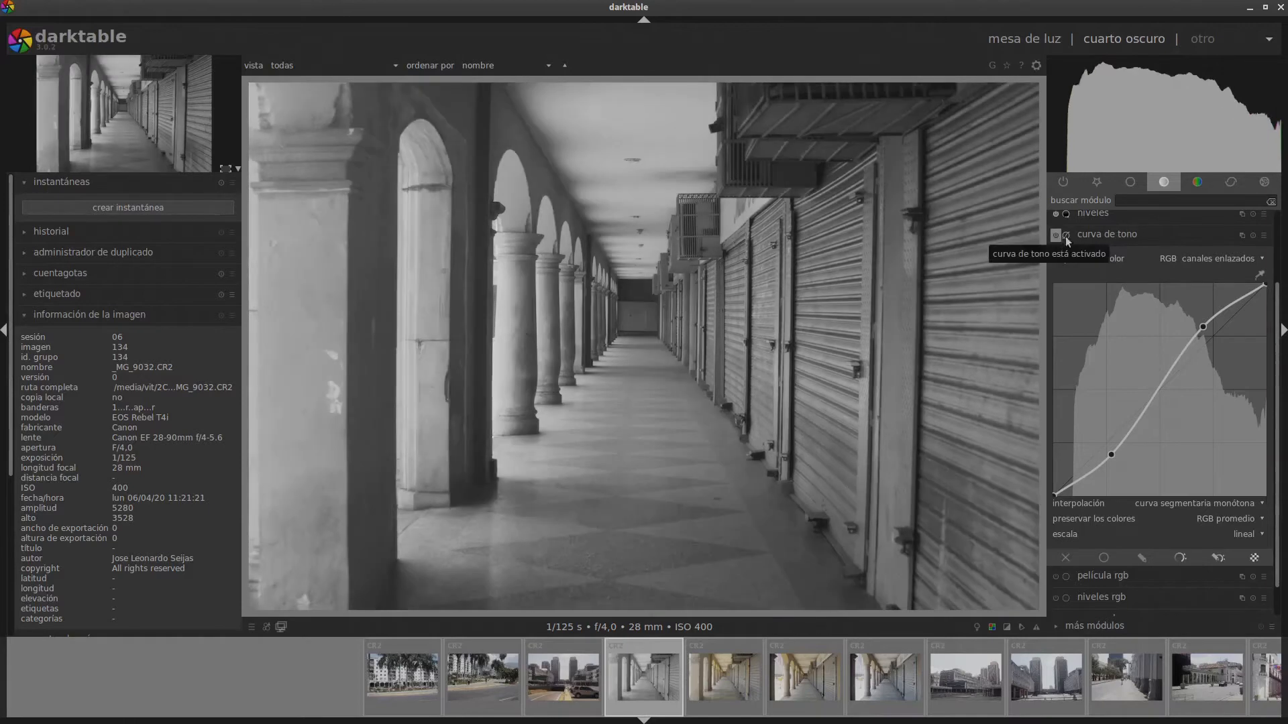
pyautogui.click(1202, 232)
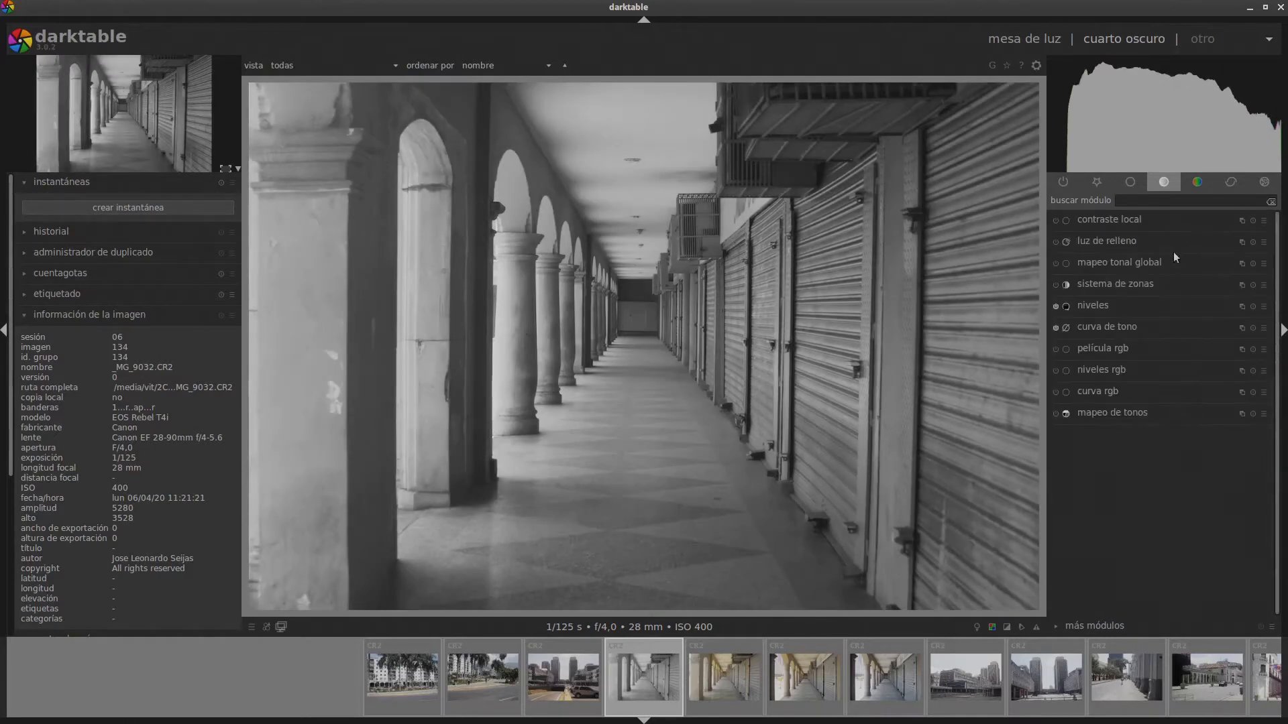
pyautogui.click(1056, 327)
# In niveles, move the black point to the start of the histogram and try a lighter grey point before darkening the midtones
pyautogui.click(1089, 308)
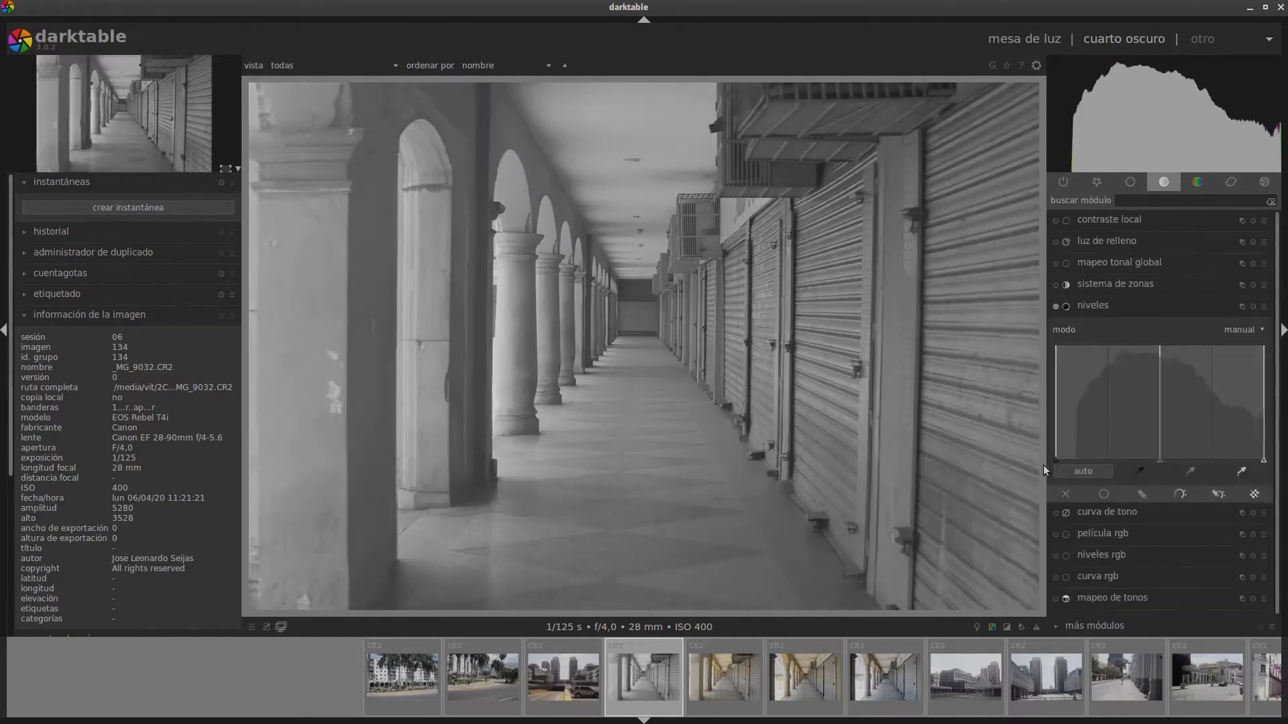
pyautogui.moveTo(1055, 457); pyautogui.dragTo(1072, 461)
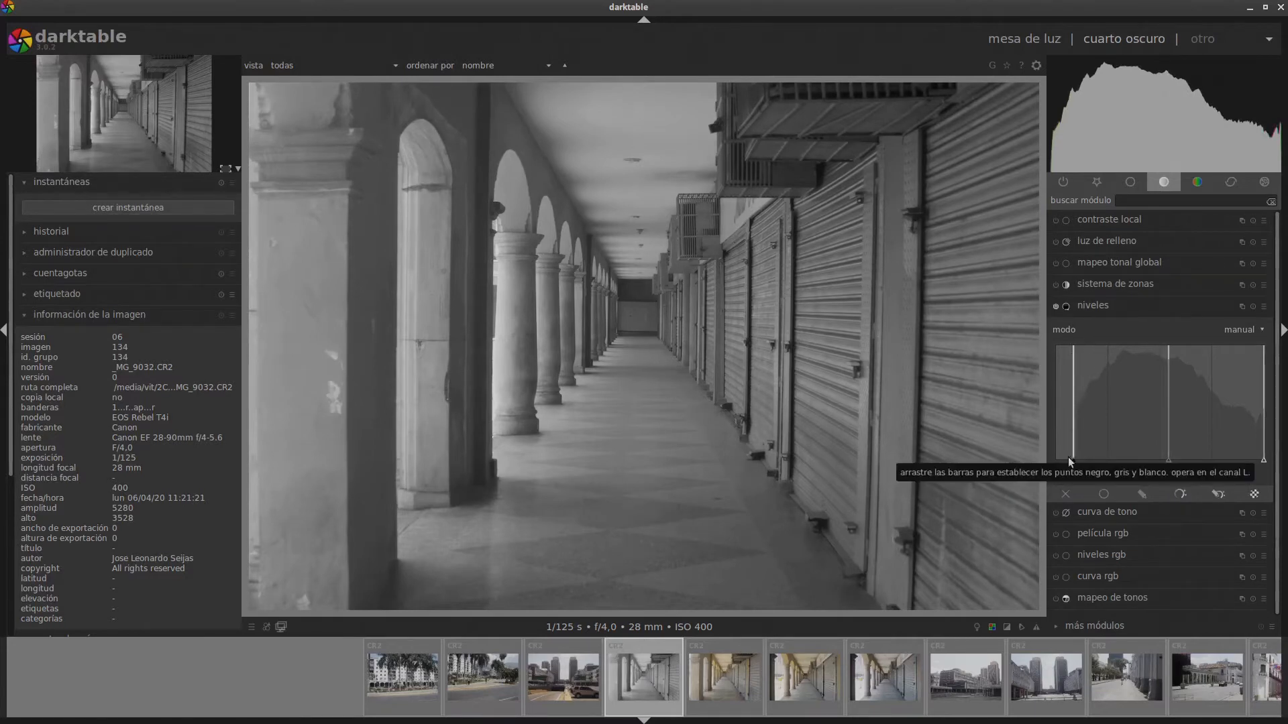
pyautogui.moveTo(1073, 457)
pyautogui.mouseDown()
pyautogui.moveTo(1028, 460)
pyautogui.moveTo(1073, 462)
pyautogui.mouseUp()
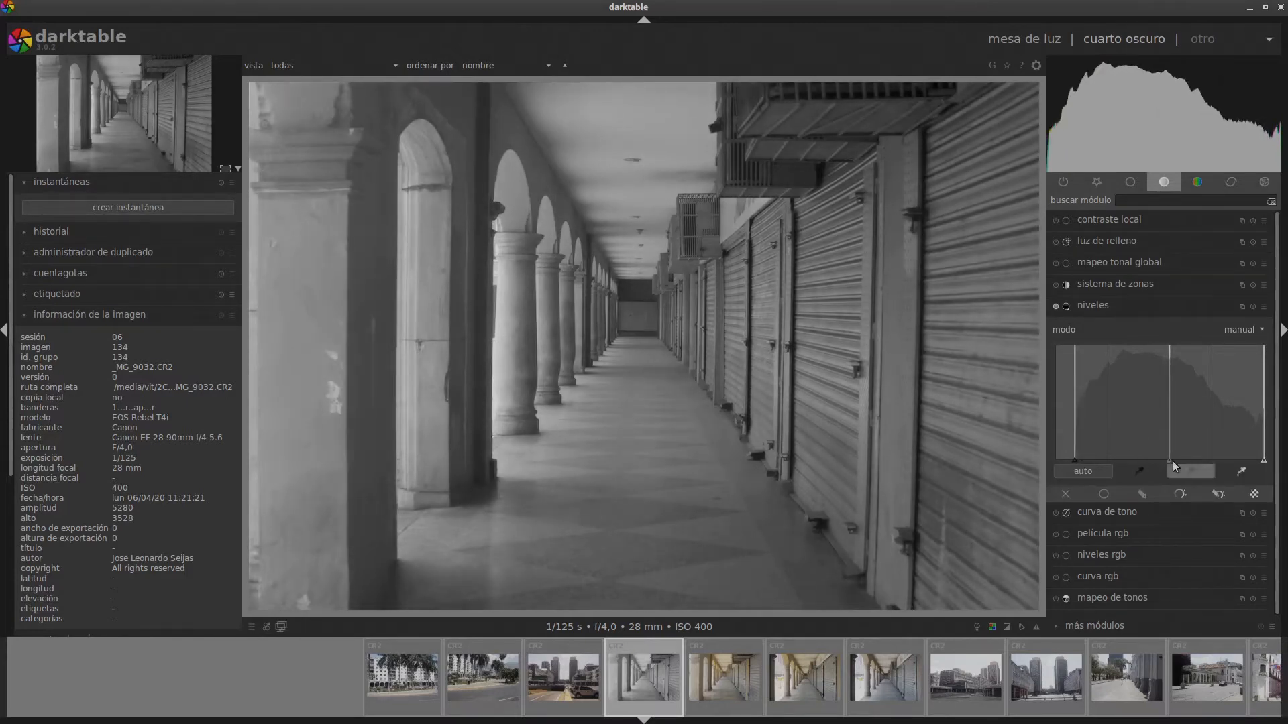
pyautogui.moveTo(1165, 459); pyautogui.dragTo(1153, 461)
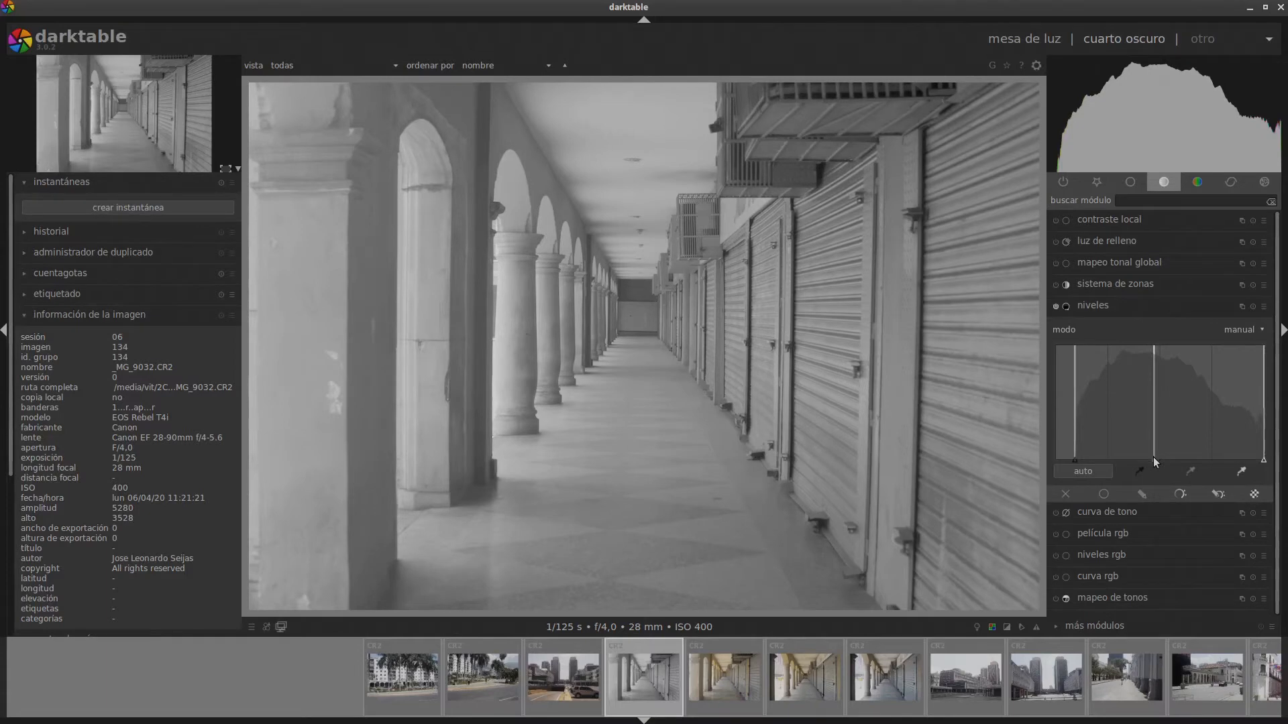
pyautogui.moveTo(1153, 457); pyautogui.dragTo(1173, 465)
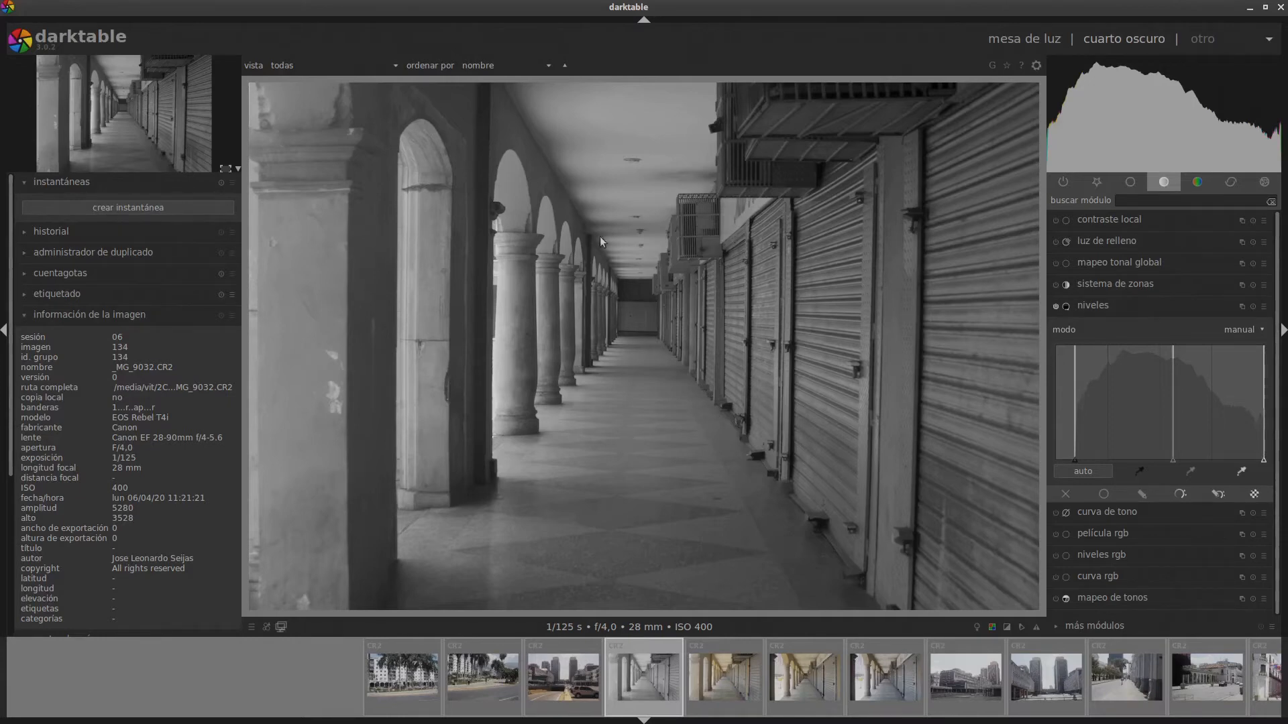
# Examine the noise around the far end of the arcade at 100% zoom
pyautogui.click(230, 170)
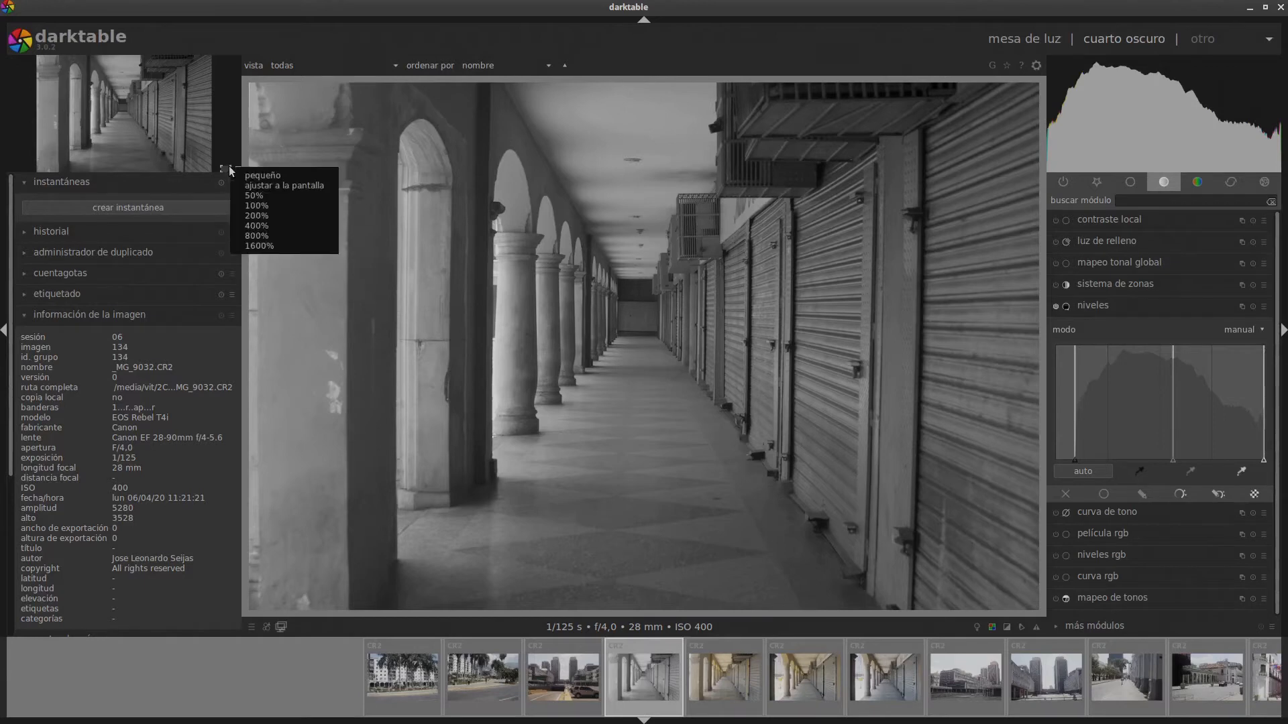
pyautogui.click(251, 205)
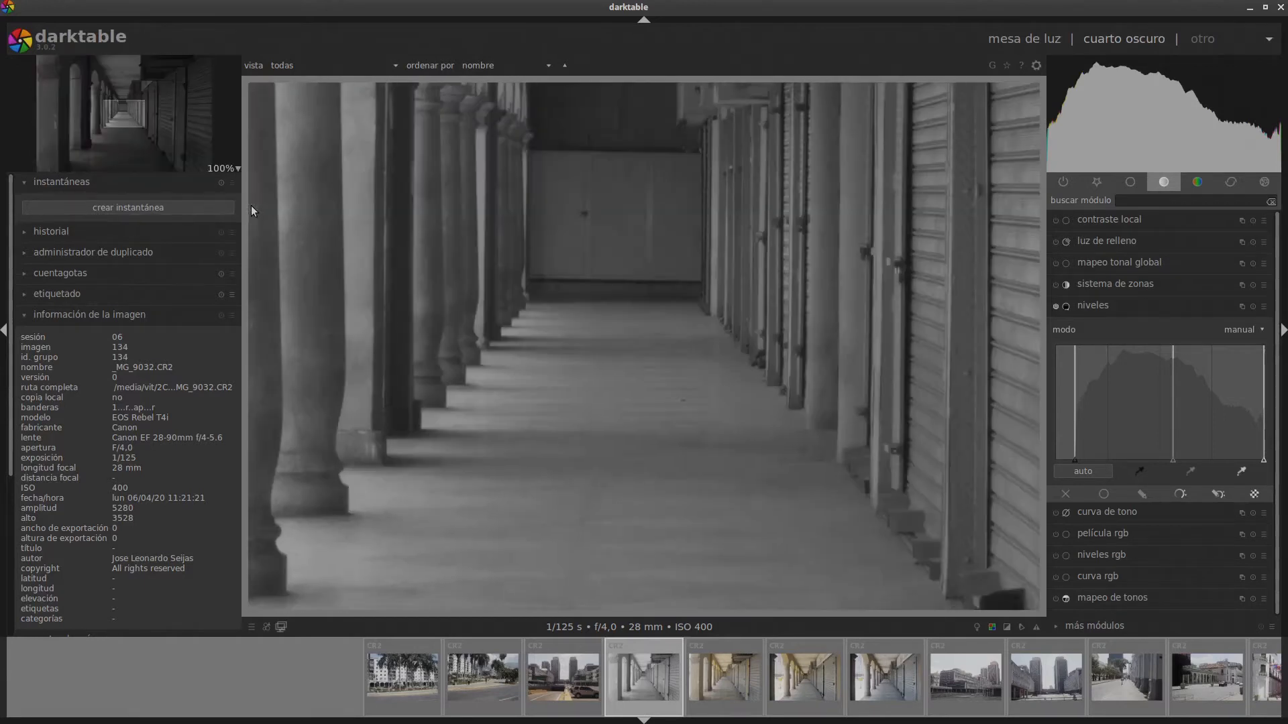
pyautogui.moveTo(145, 114); pyautogui.dragTo(123, 106)
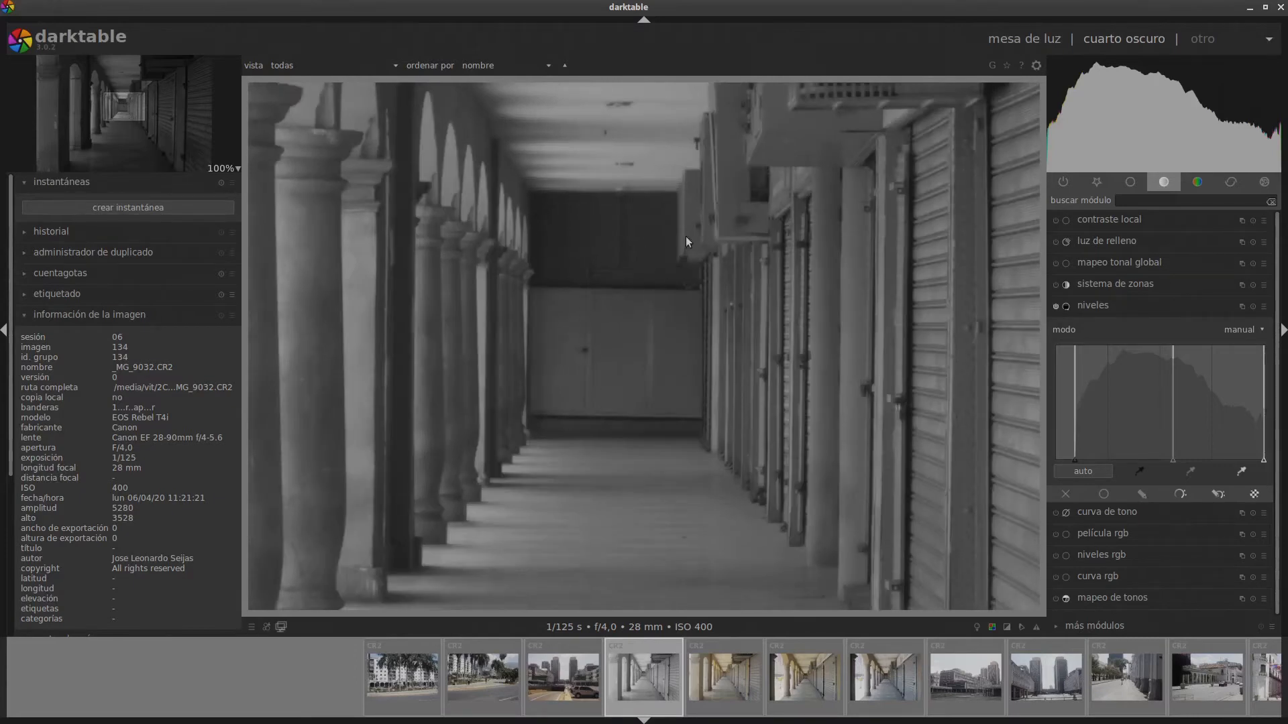
# Show the correction group modules and open the colour duplicate of the arcade photo, version 1
pyautogui.click(1137, 306)
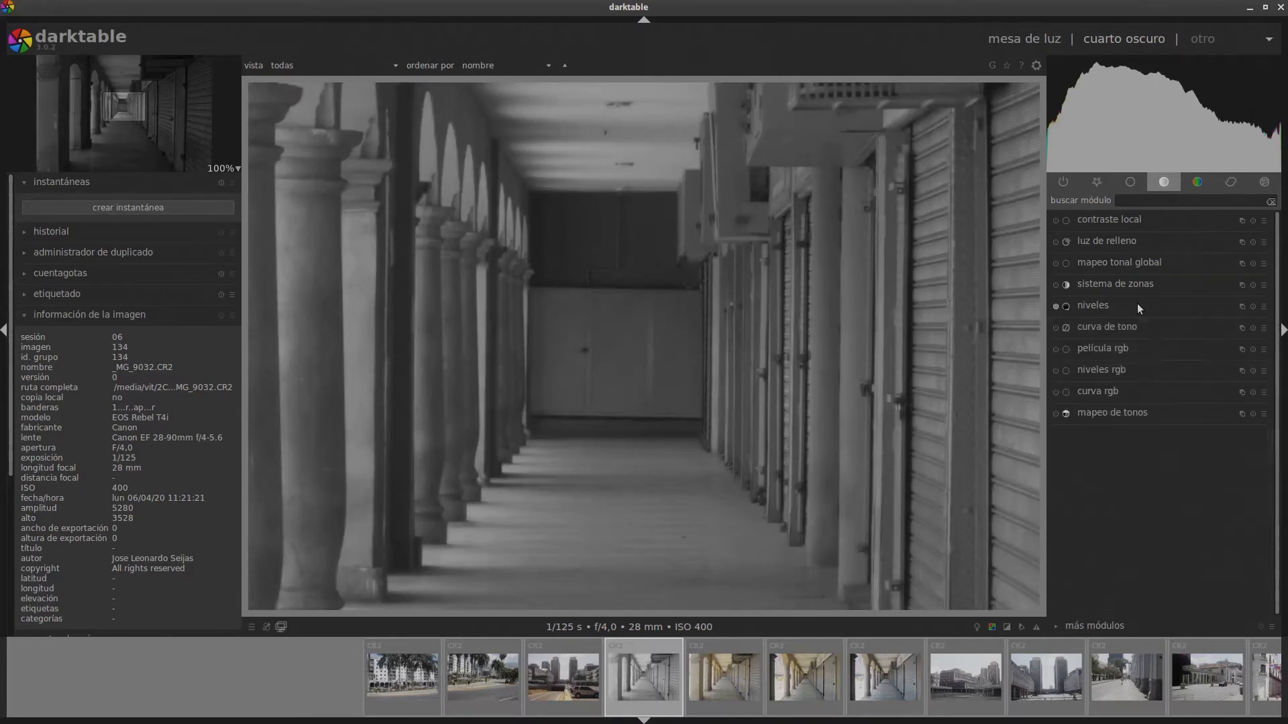
pyautogui.click(1233, 182)
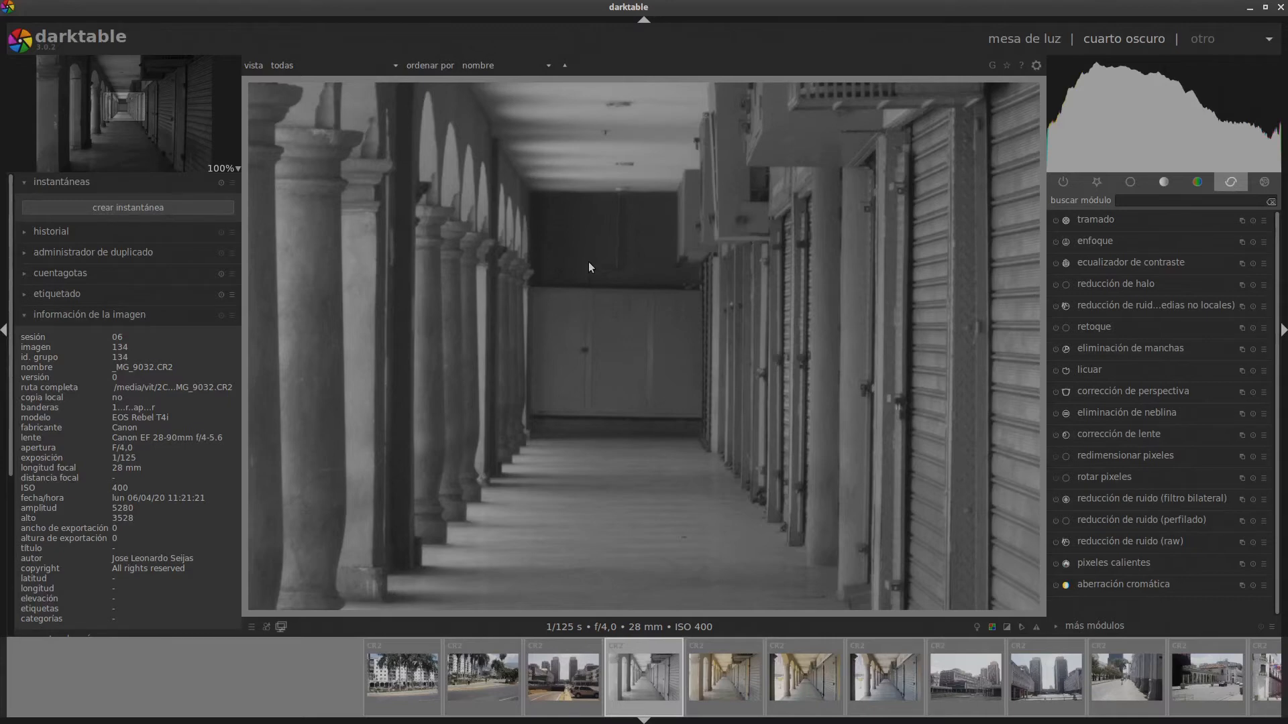
pyautogui.click(718, 680)
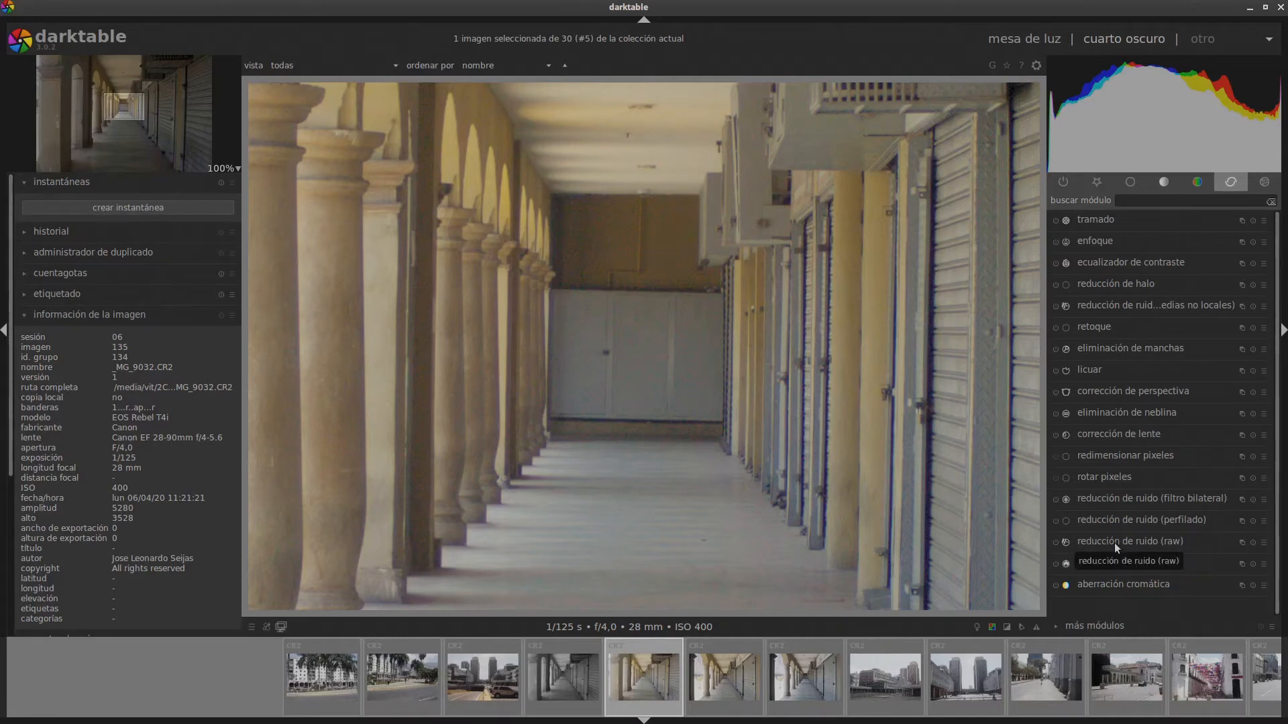
# In reducción de ruido (medias no locales), set tamaño del cuadro to 4 and compare the photo with and without the module
pyautogui.click(1124, 310)
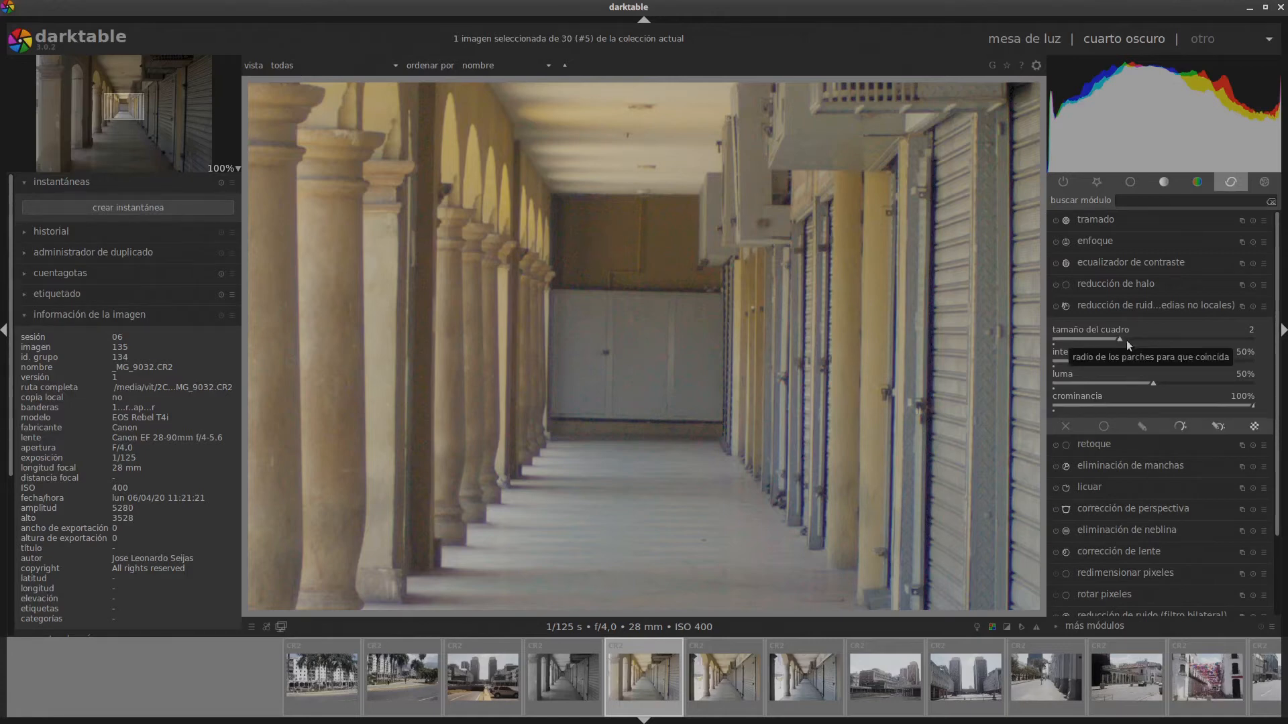
pyautogui.moveTo(1120, 338); pyautogui.dragTo(1249, 342)
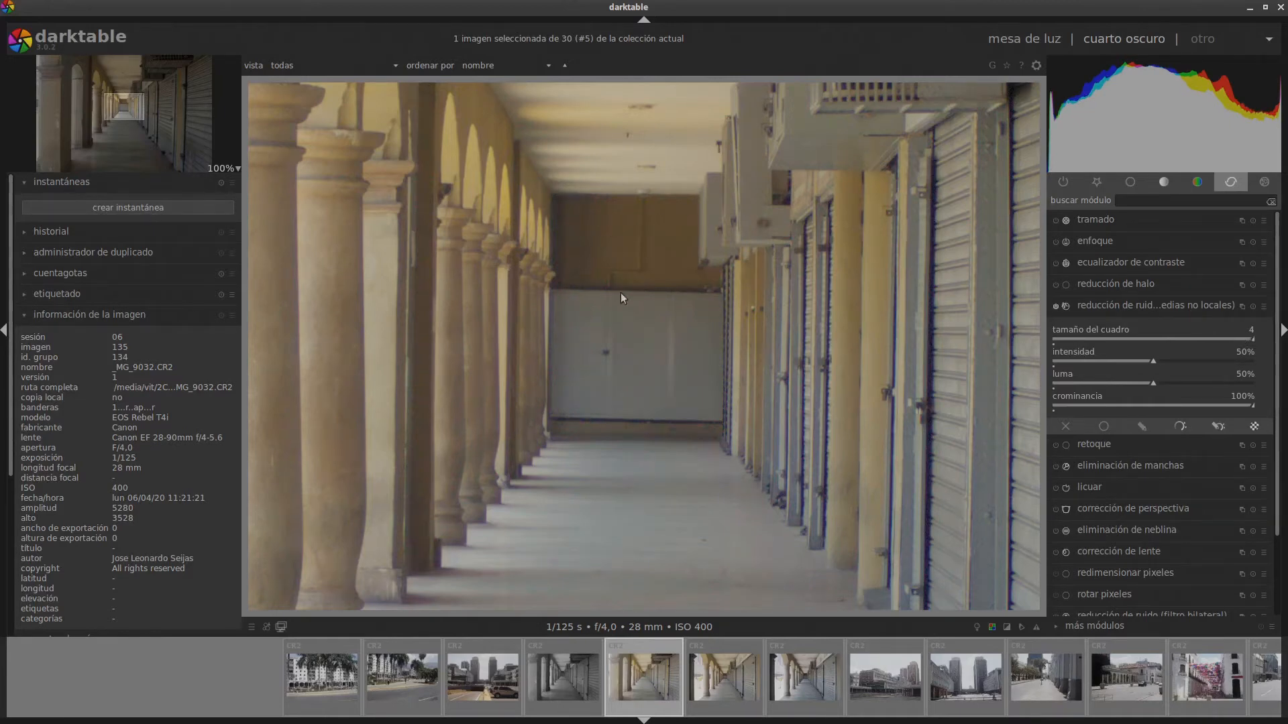
pyautogui.click(1056, 306)
pyautogui.click(1057, 306)
# Examine the noise reduction on the whole photo, and again at 100% around the far end of the arcade
pyautogui.click(233, 170)
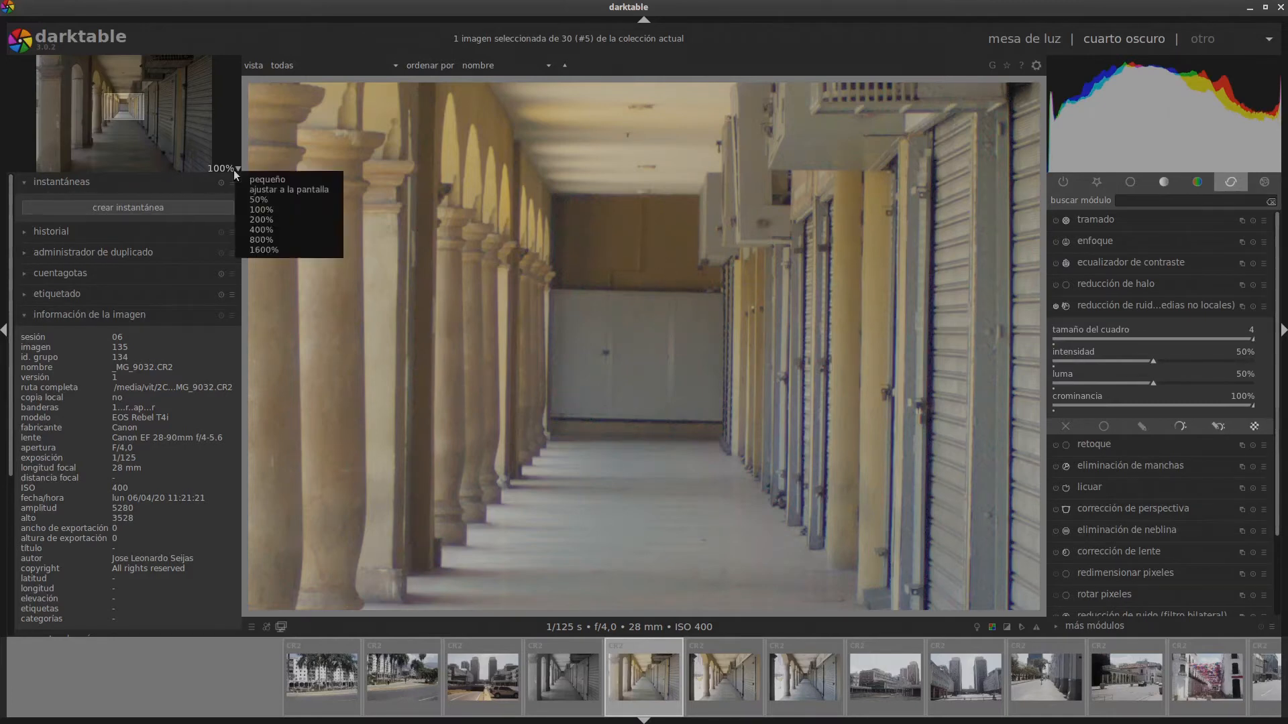
pyautogui.click(263, 191)
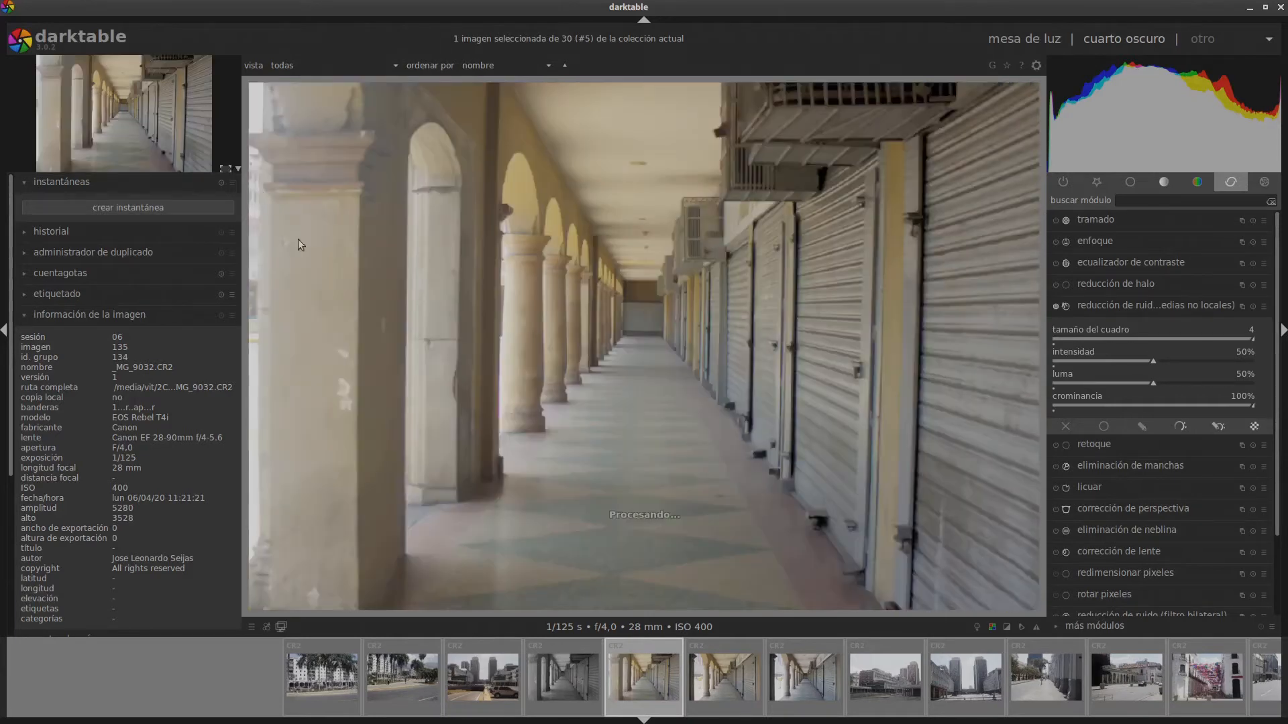
pyautogui.click(230, 171)
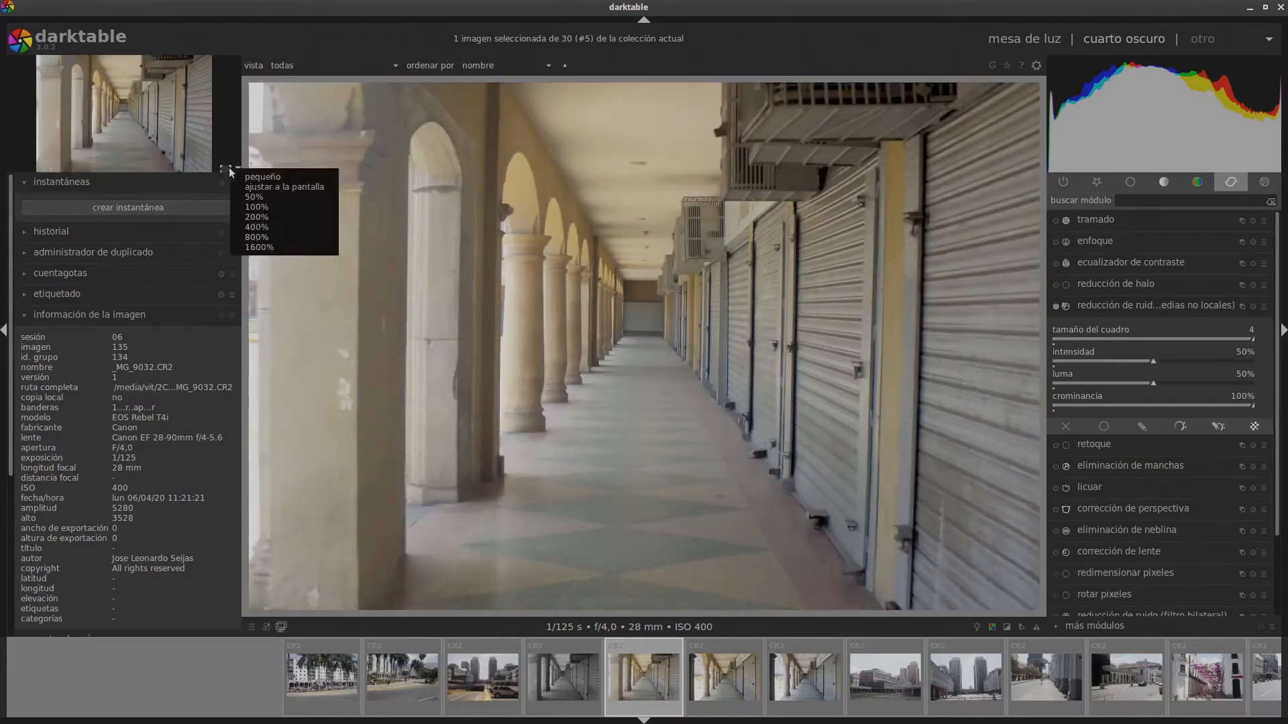
pyautogui.click(257, 206)
pyautogui.click(127, 111)
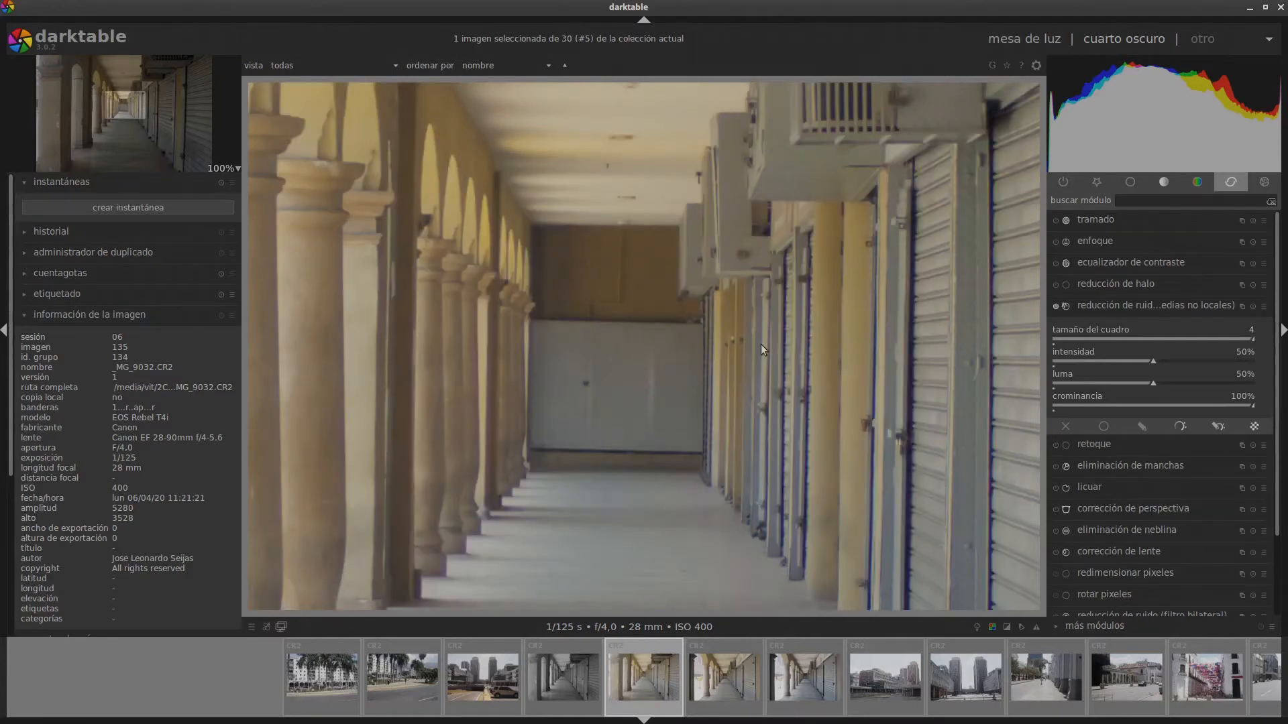
# Set both intensidad and luma to 25% in reducción de ruido (medias no locales)
pyautogui.rightClick(1241, 351)
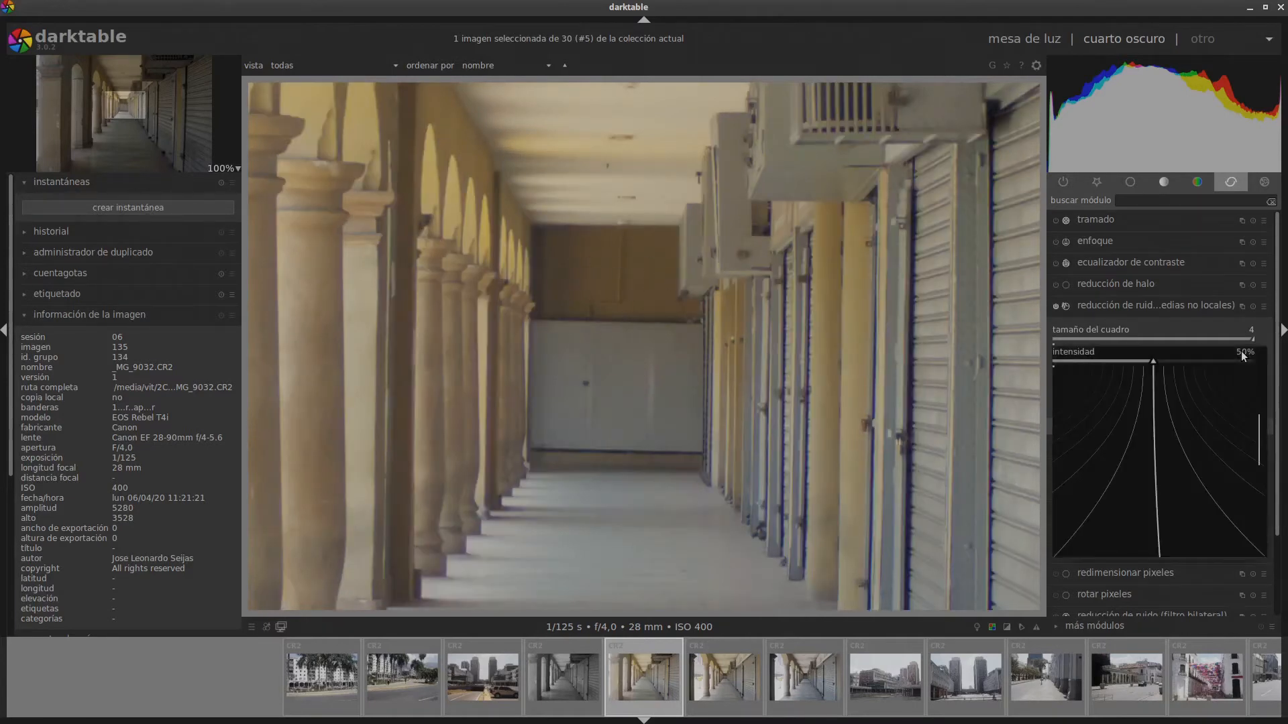
pyautogui.write('25')
pyautogui.press('Return')
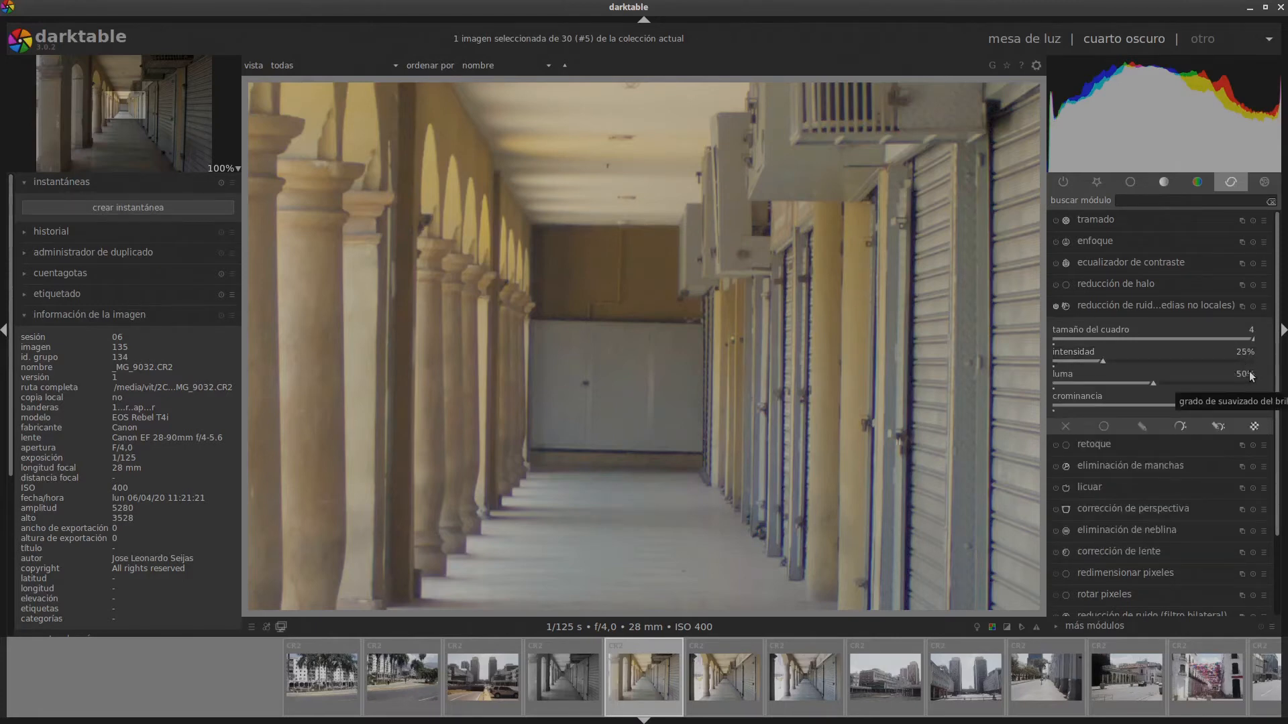
pyautogui.rightClick(1249, 375)
pyautogui.write('25')
pyautogui.press('Return')
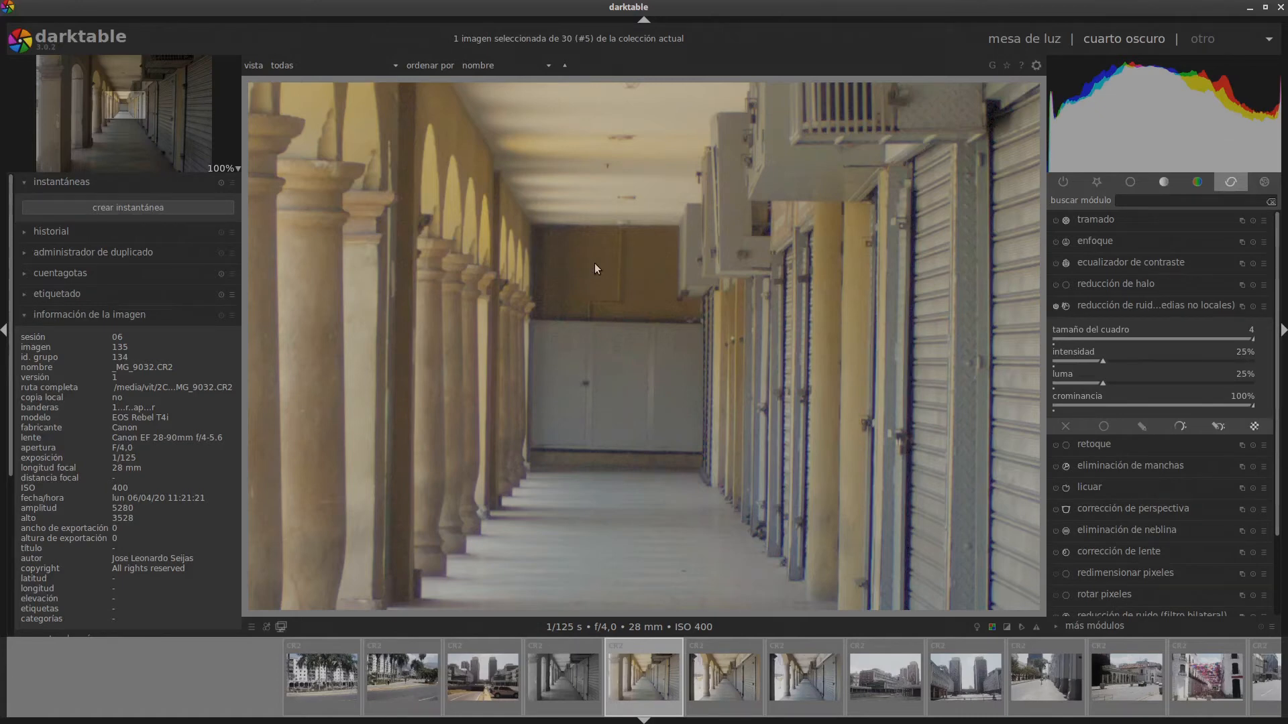
# Compare the photo with and without reducción de ruido (medias no locales), leave the module disabled and collapse it
pyautogui.click(1055, 309)
pyautogui.click(1055, 308)
pyautogui.click(1102, 303)
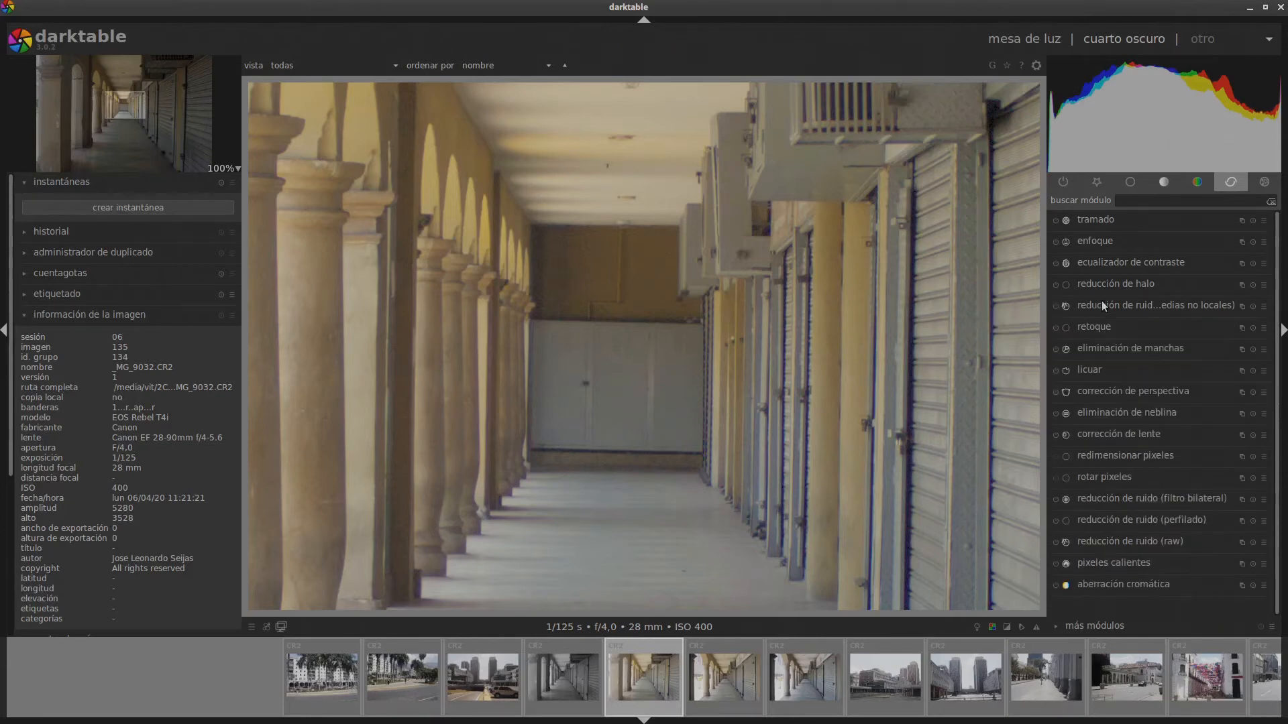
# Enable reducción de ruido (filtro bilateral) and set its radio to 10
pyautogui.click(1125, 500)
pyautogui.scroll(-3, 1073, 416)
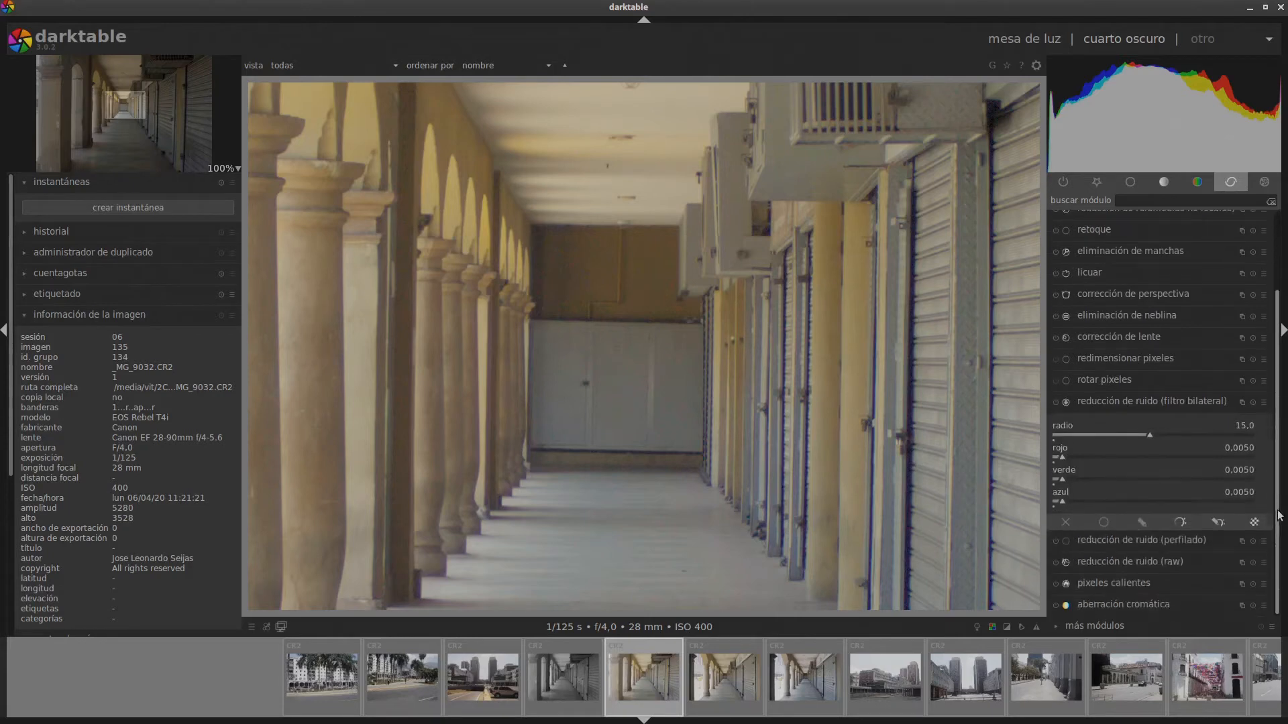
pyautogui.click(1056, 404)
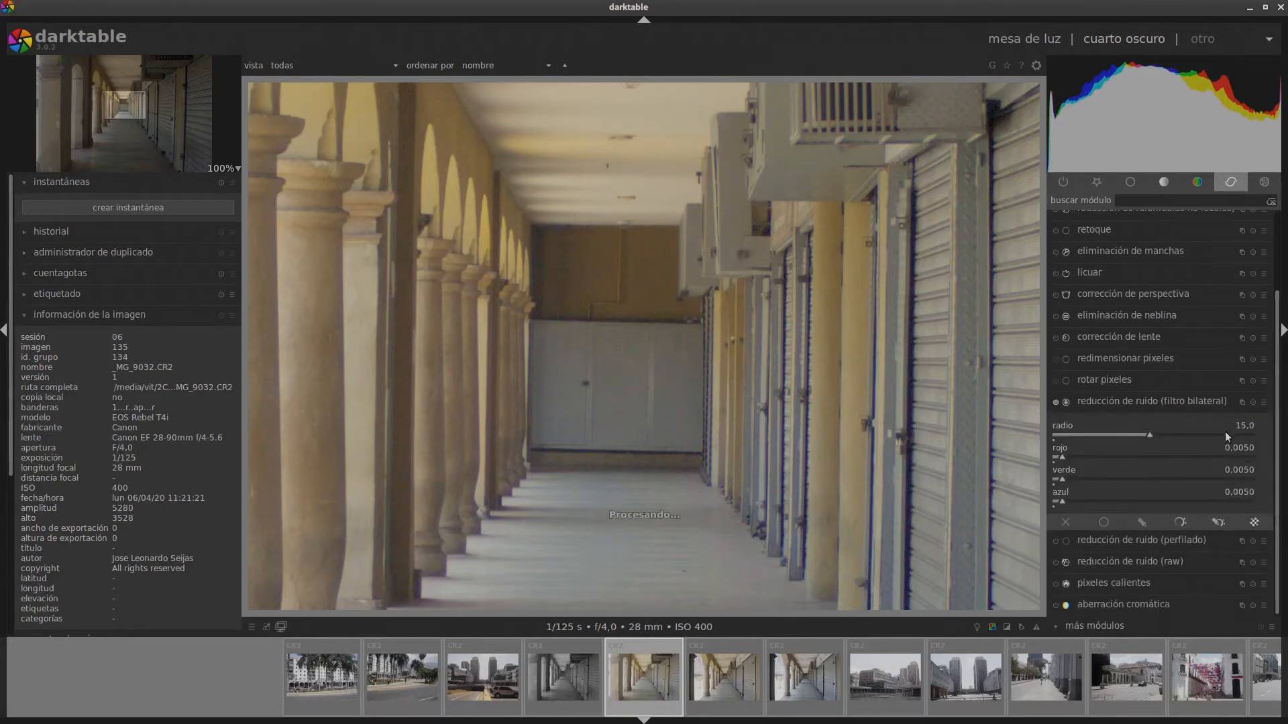
pyautogui.rightClick(1247, 427)
pyautogui.write('10')
pyautogui.press('Return')
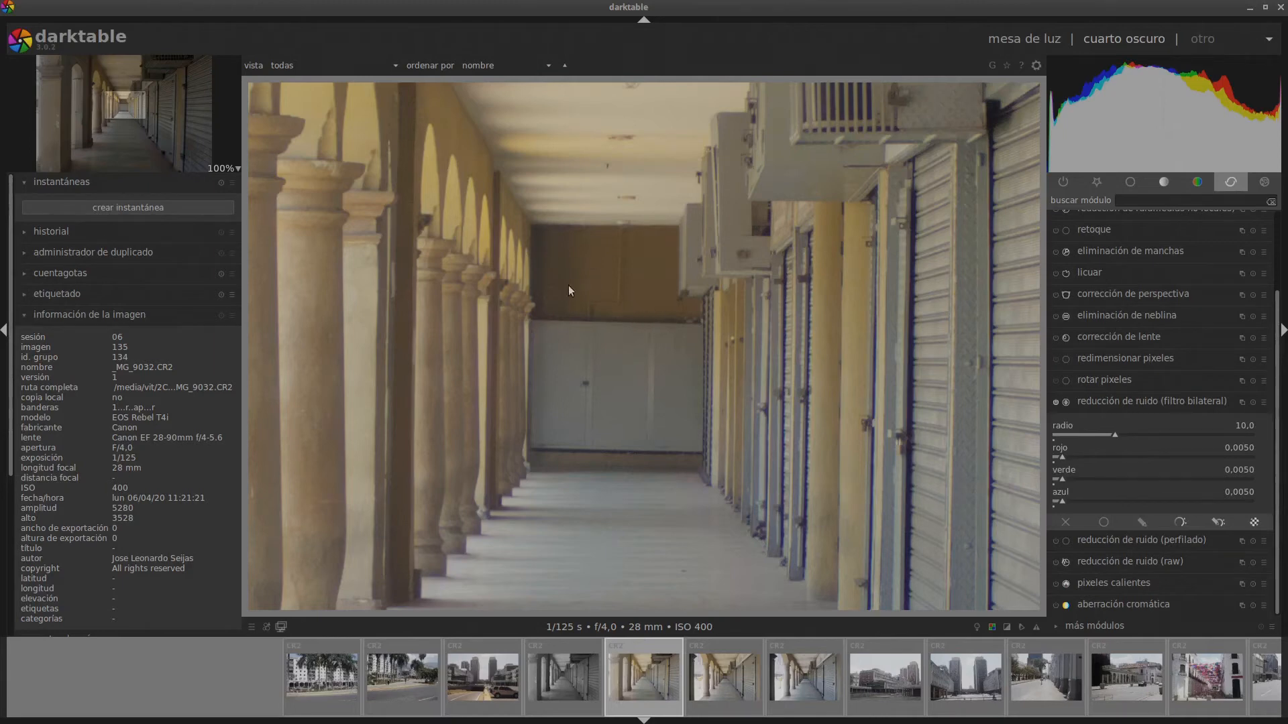
# Set both verde and azul to 0.002 in reducción de ruido (filtro bilateral)
pyautogui.rightClick(1244, 469)
pyautogui.write('0.')
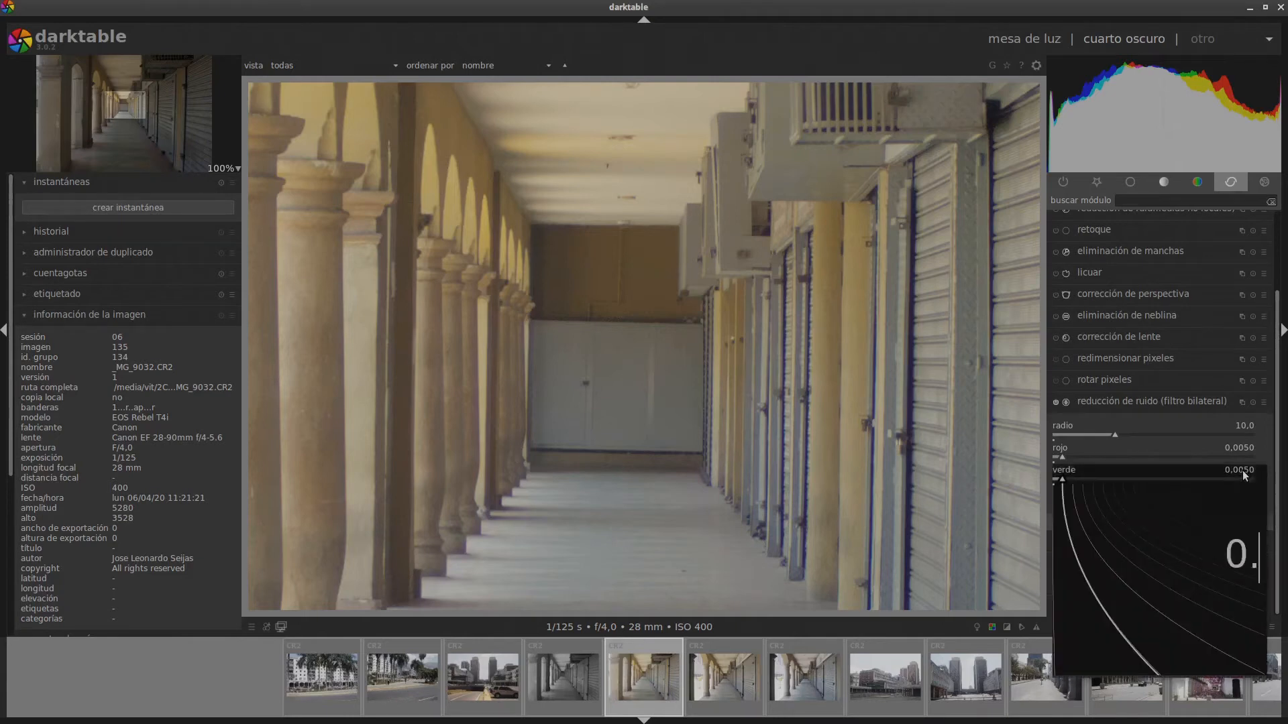
pyautogui.write('002')
pyautogui.press('Return')
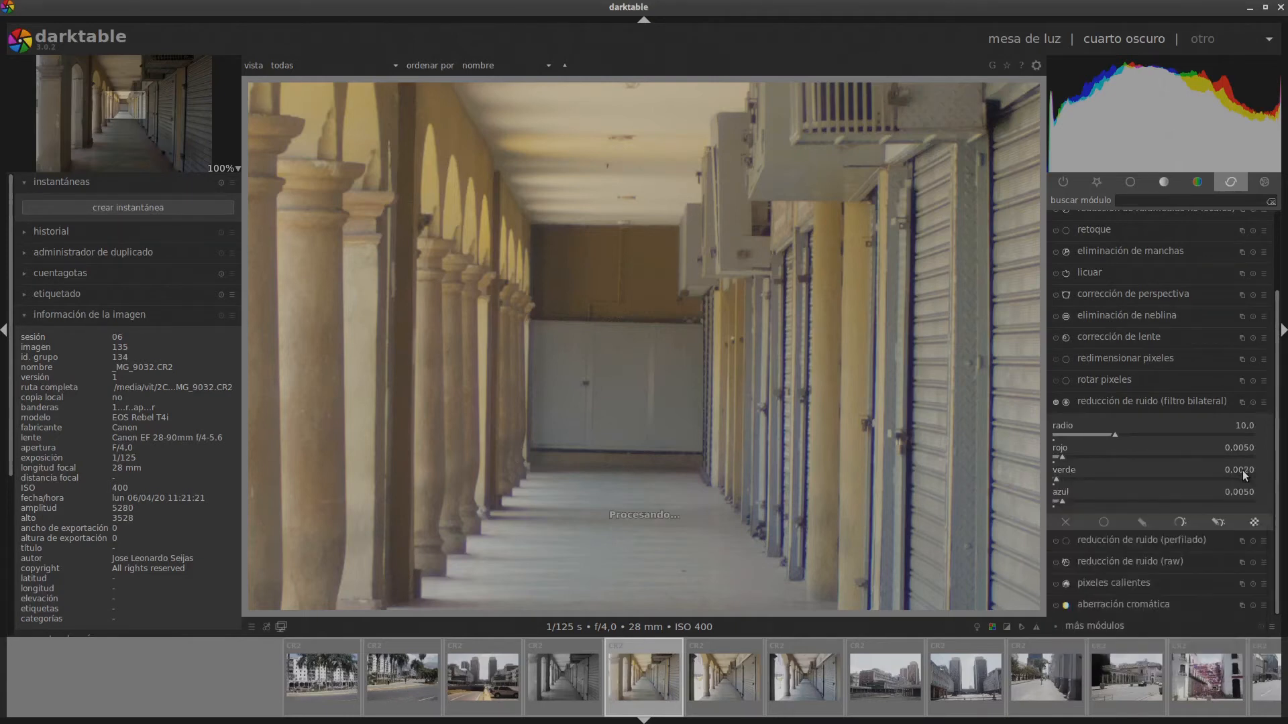
pyautogui.rightClick(1240, 490)
pyautogui.write('0.0')
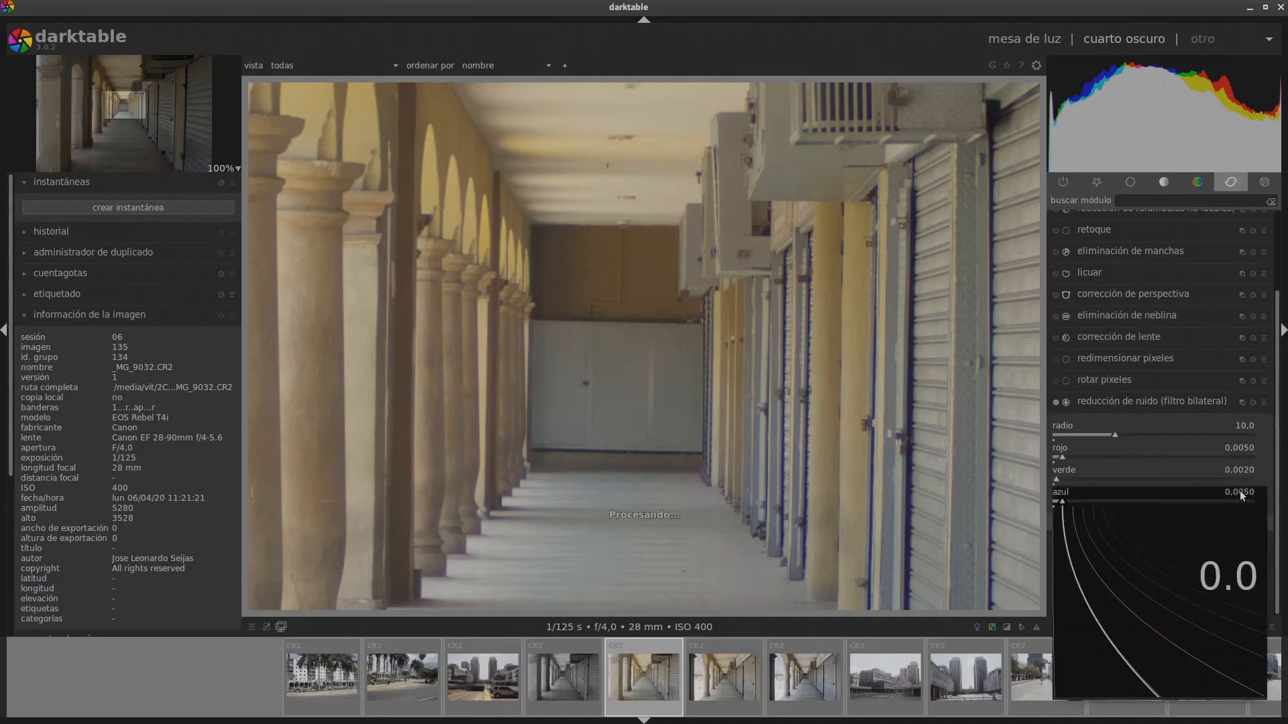
pyautogui.write('02')
pyautogui.press('Return')
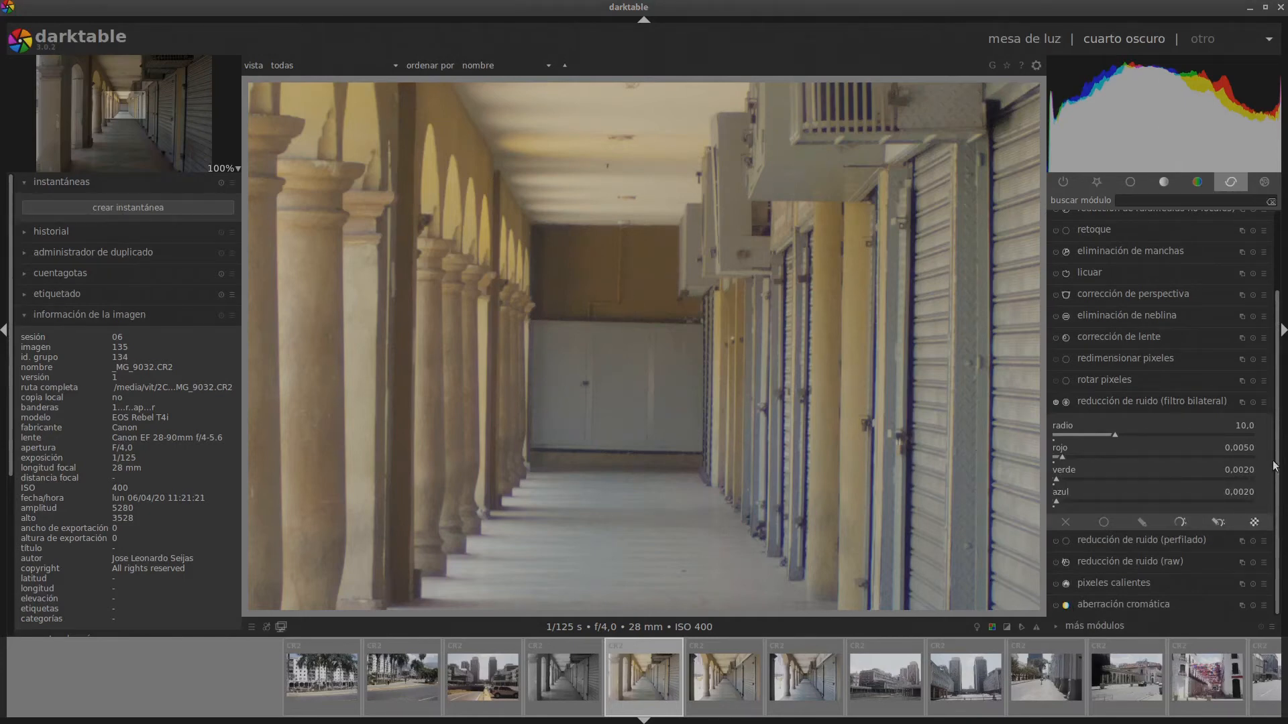
# Set rojo to 0.003 in reducción de ruido (filtro bilateral)
pyautogui.rightClick(1250, 452)
pyautogui.write('0.')
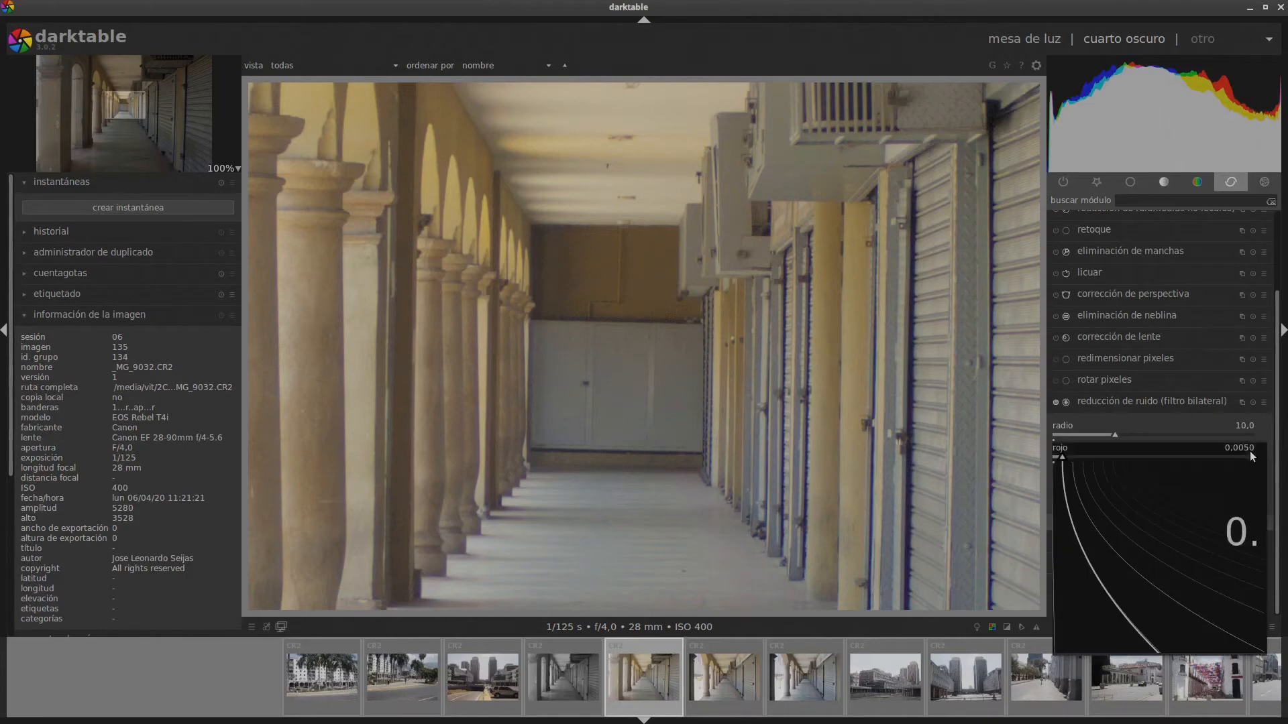
pyautogui.write('00')
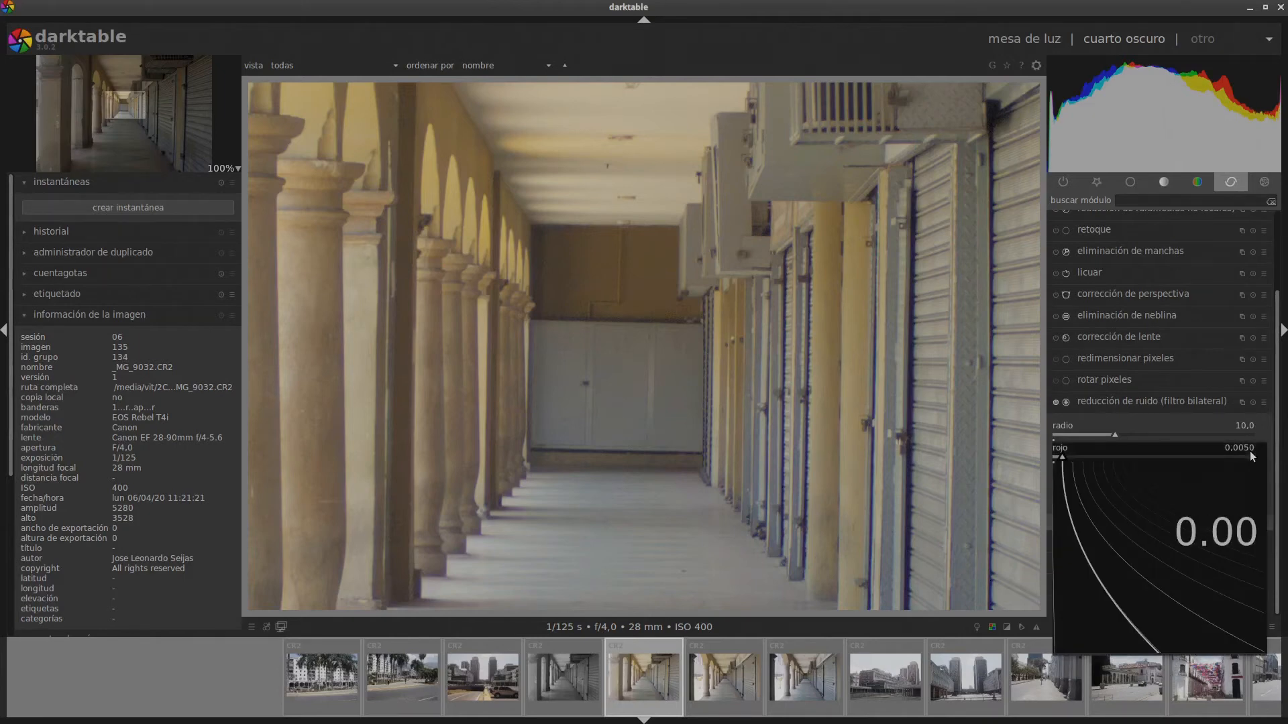
pyautogui.write('3')
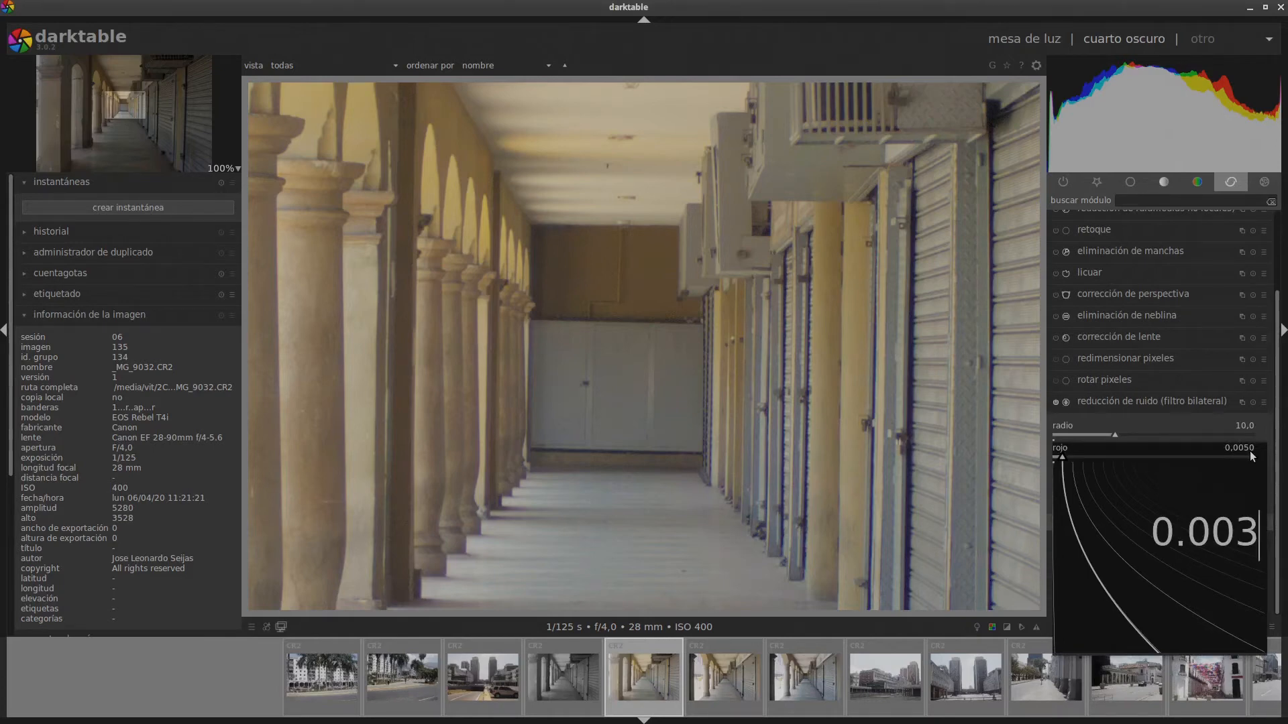
pyautogui.press('Return')
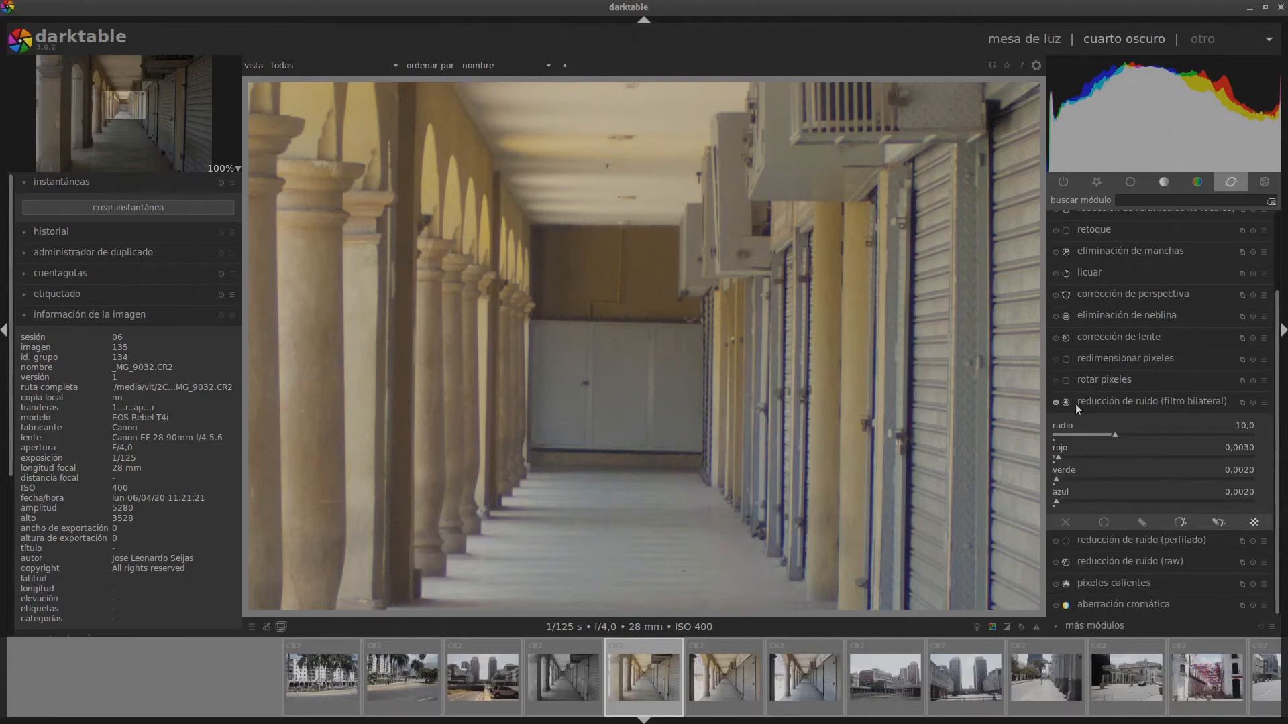
# Compare the photo with and without reducción de ruido (filtro bilateral), leave the module disabled and collapse it
pyautogui.click(1057, 405)
pyautogui.click(1055, 403)
pyautogui.scroll(3, 1160, 313)
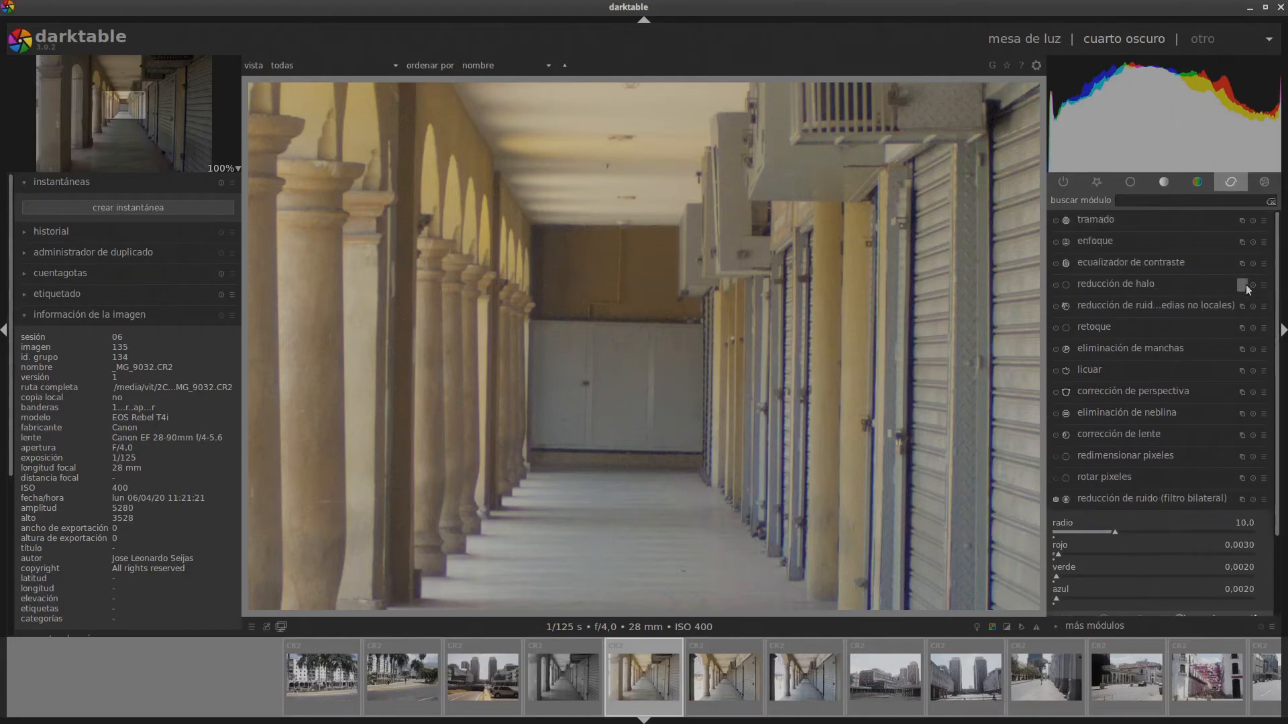
pyautogui.scroll(-3, 1246, 285)
pyautogui.click(1056, 400)
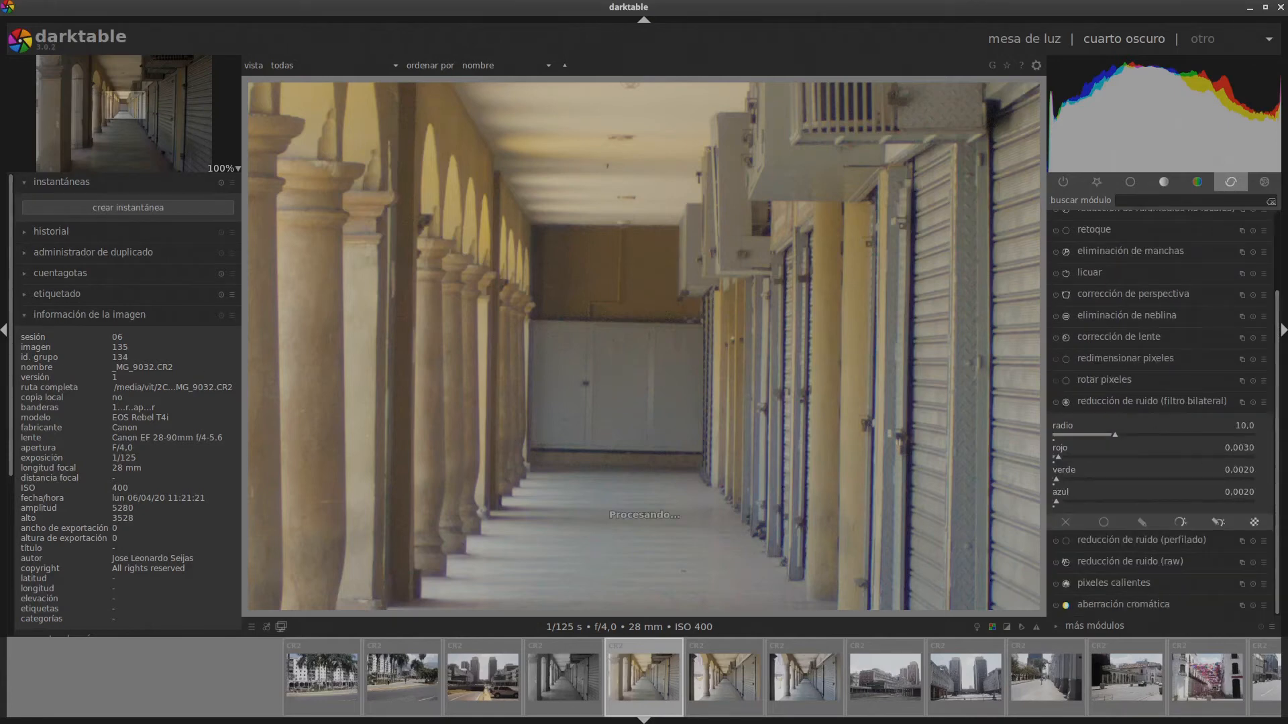
pyautogui.click(1109, 399)
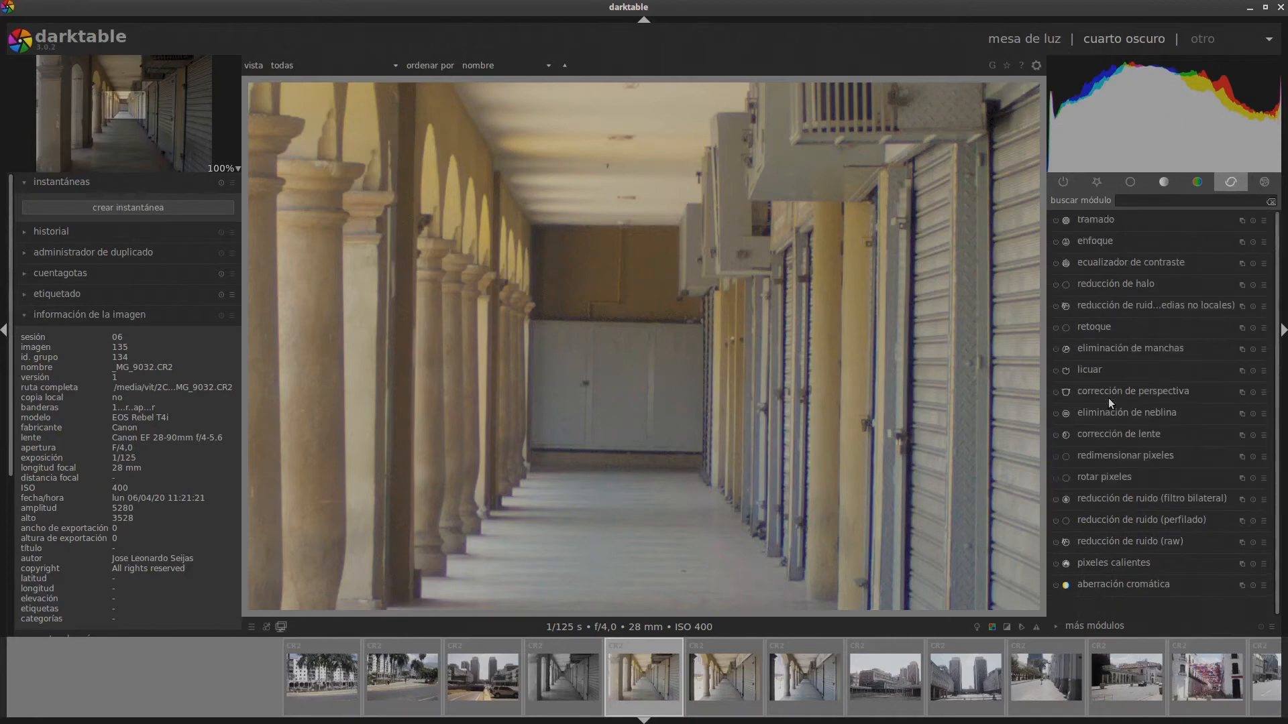
# Enable reducción de ruido (perfilado) and set its tamaño del cuadro to 4
pyautogui.click(1122, 521)
pyautogui.moveTo(1276, 448); pyautogui.dragTo(1276, 570)
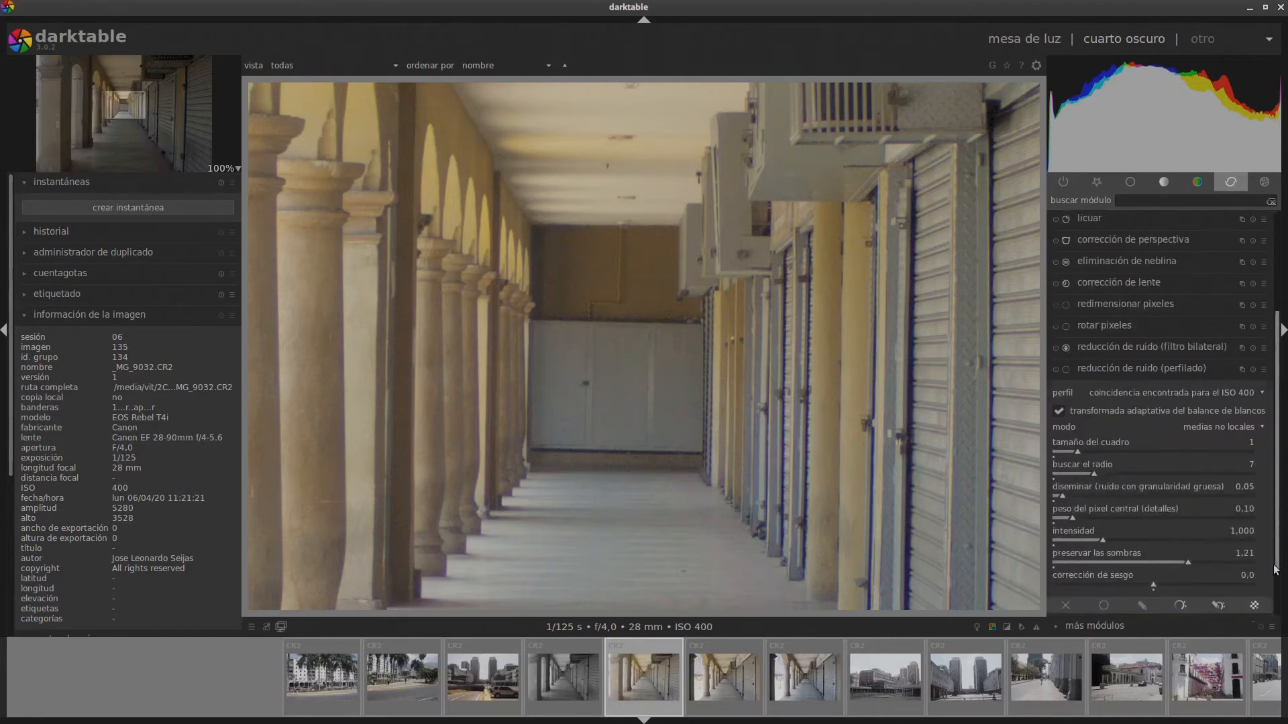
pyautogui.scroll(-2, 1275, 569)
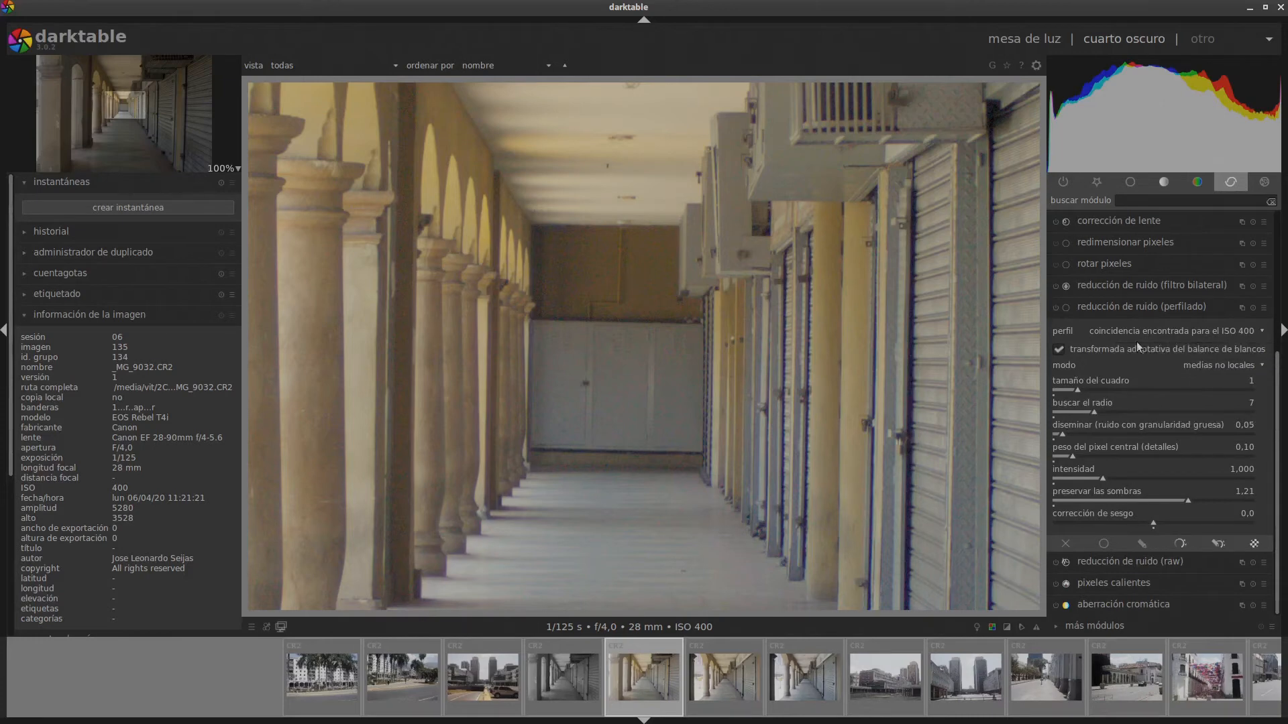
pyautogui.click(1054, 307)
pyautogui.rightClick(1255, 391)
pyautogui.click(1237, 473)
# Compare peso del pixel central (detalles) at 1 and 0.1 in reducción de ruido (perfilado), and leave it at 1
pyautogui.rightClick(1240, 447)
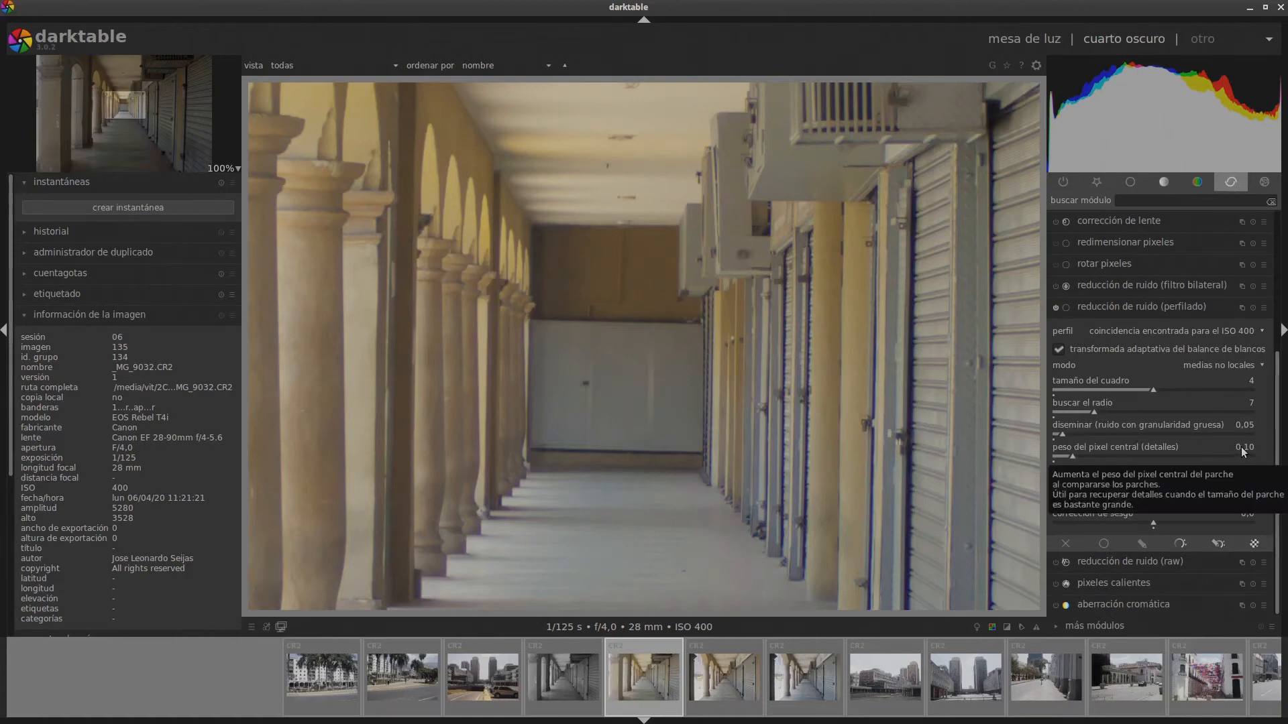
pyautogui.write('1')
pyautogui.press('Return')
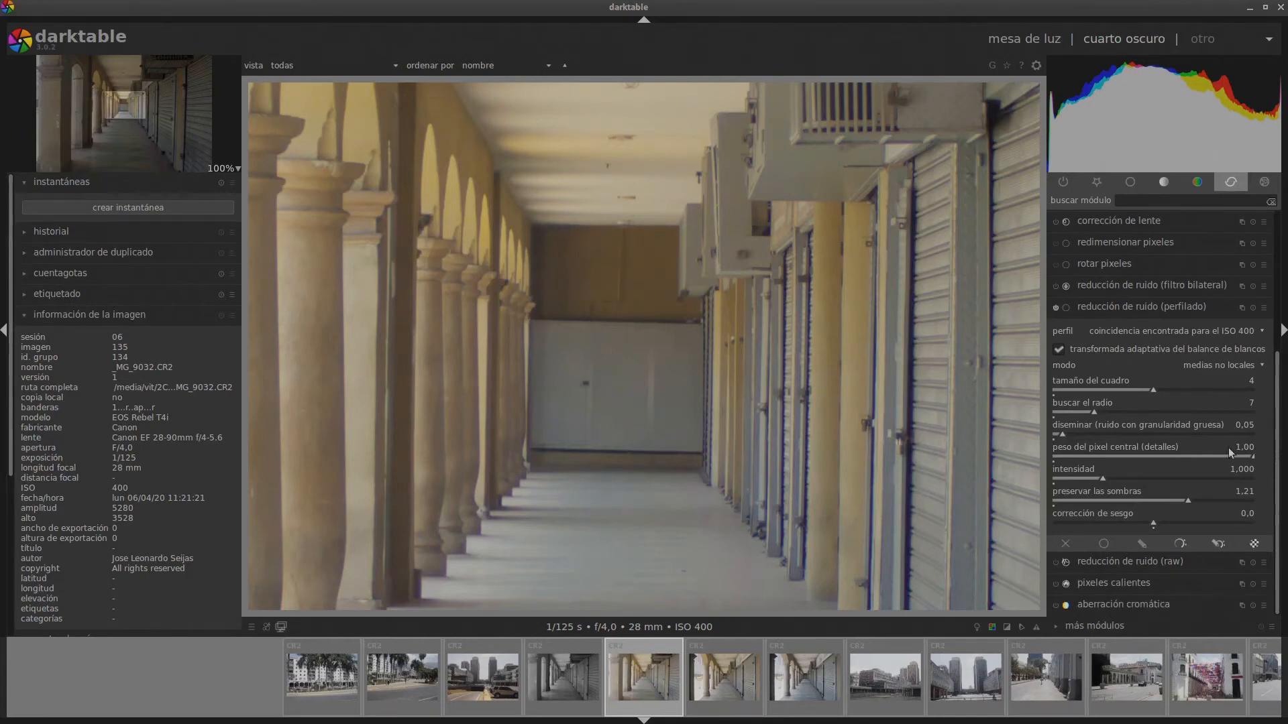
pyautogui.rightClick(1249, 449)
pyautogui.write('0.1')
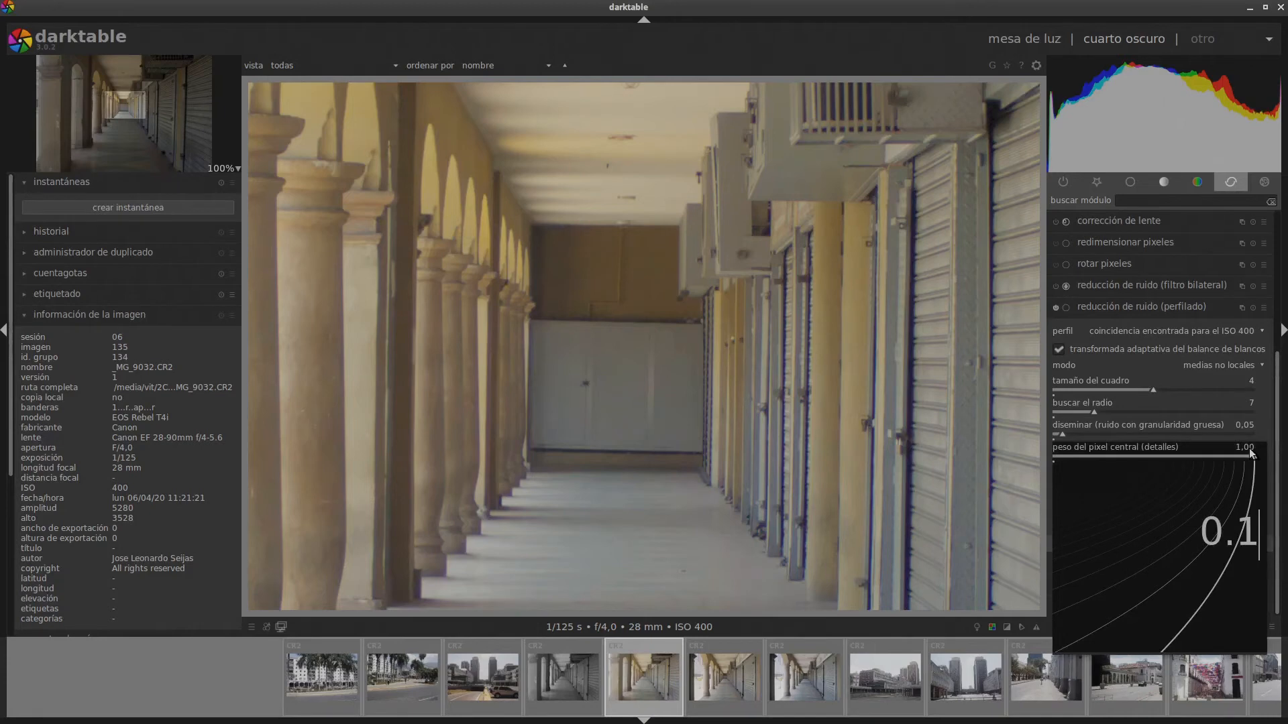
pyautogui.press('Return')
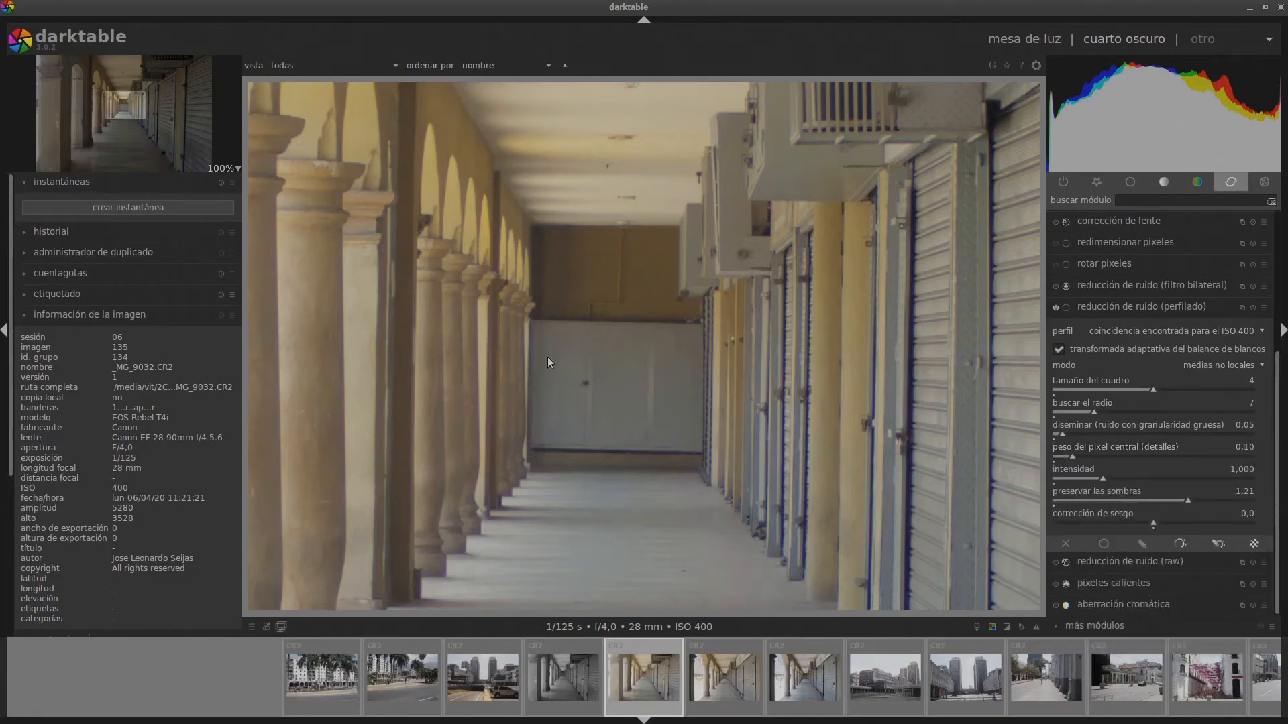
pyautogui.rightClick(1249, 448)
pyautogui.write('1')
pyautogui.press('Return')
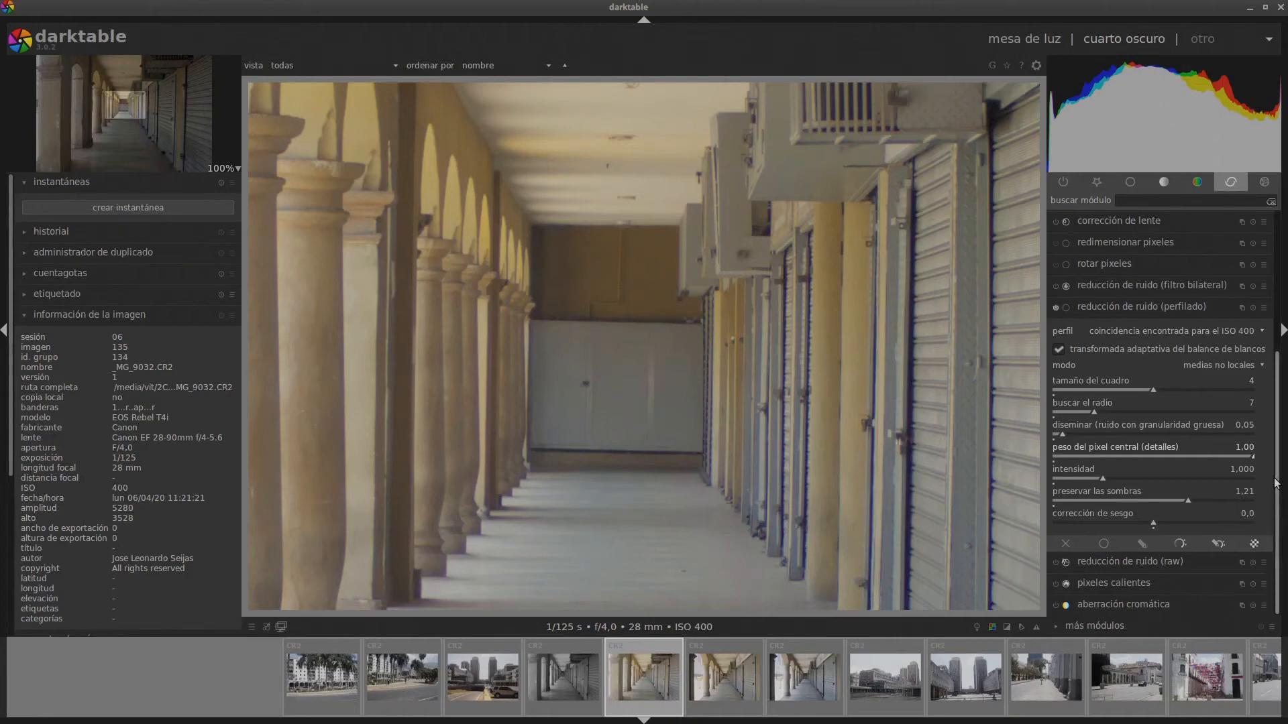
# Set preservar las sombras to 1 in reducción de ruido (perfilado)
pyautogui.rightClick(1240, 498)
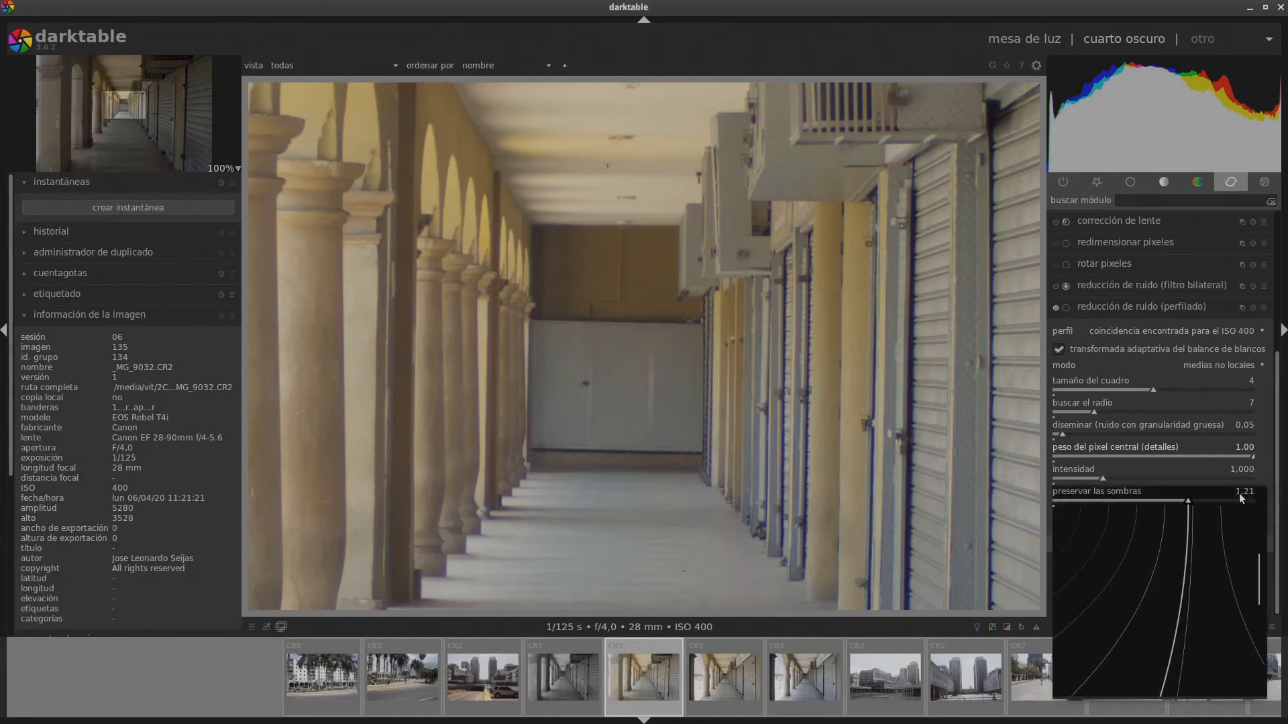
pyautogui.write('1')
pyautogui.press('Return')
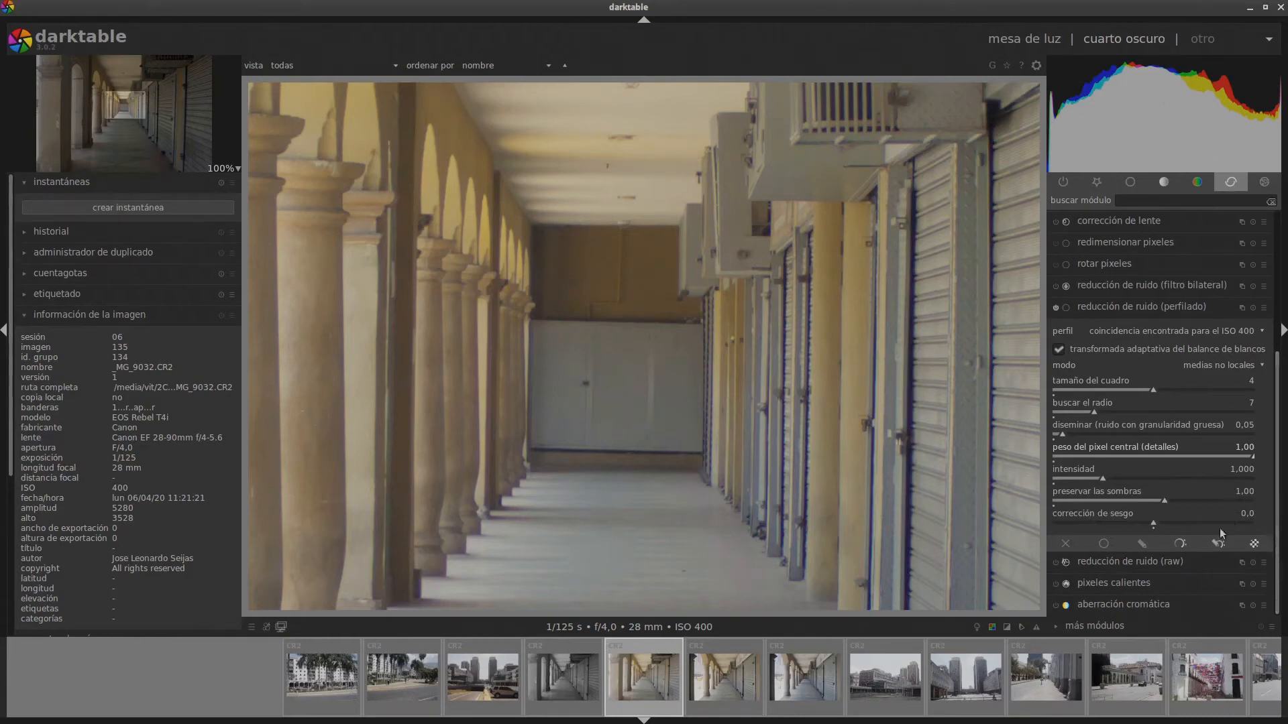
# Try modo ondículas, set it to ondículas automático, and compare the photo with and without reducción de ruido (perfilado)
pyautogui.click(1233, 365)
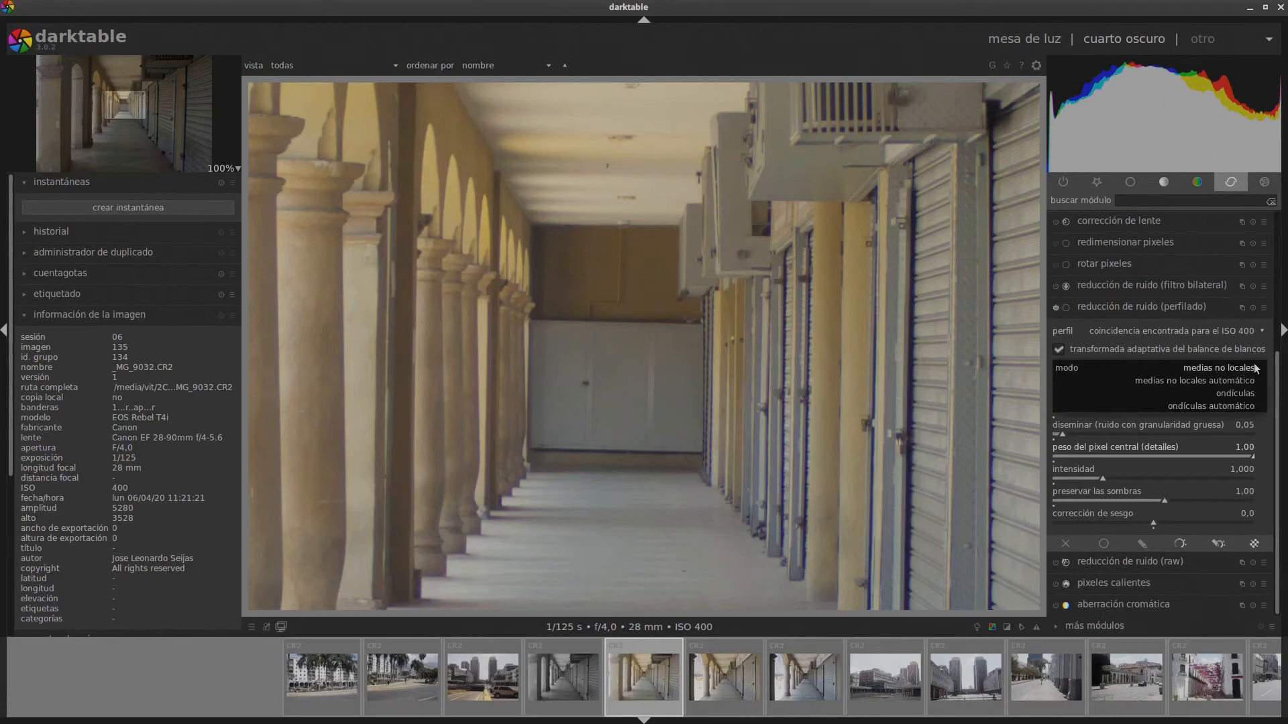
pyautogui.click(1235, 394)
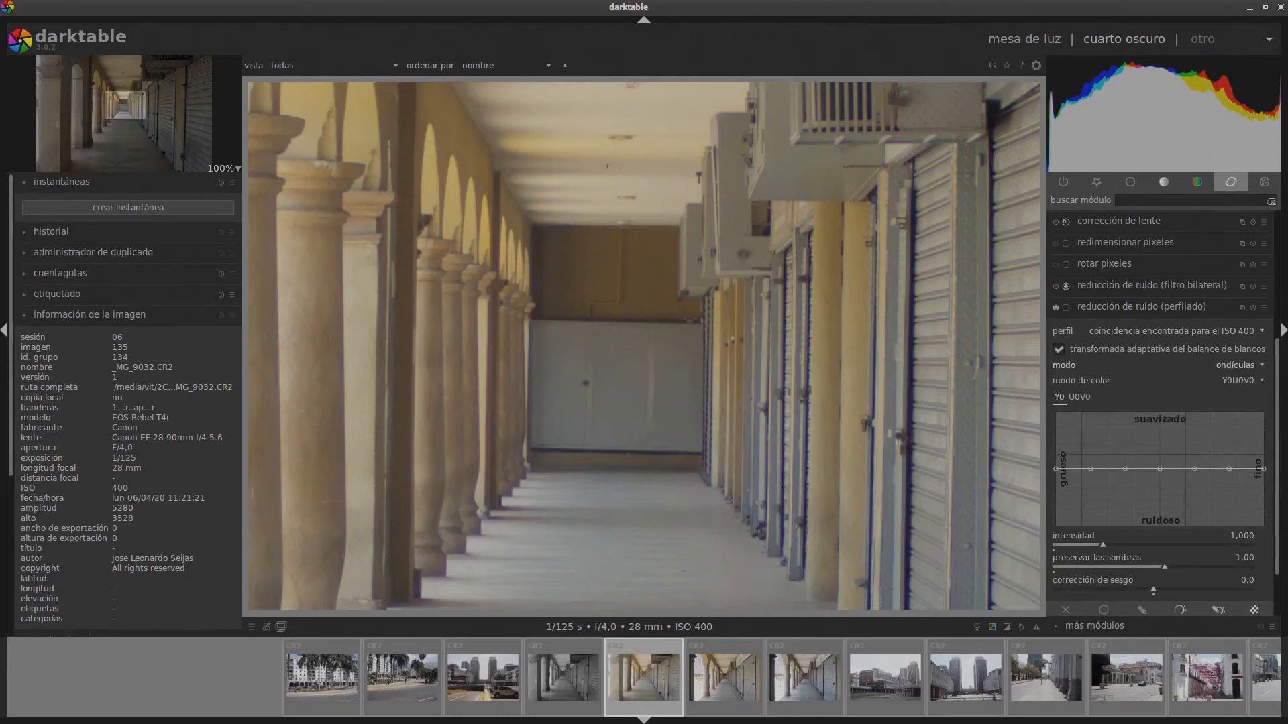
pyautogui.click(1240, 365)
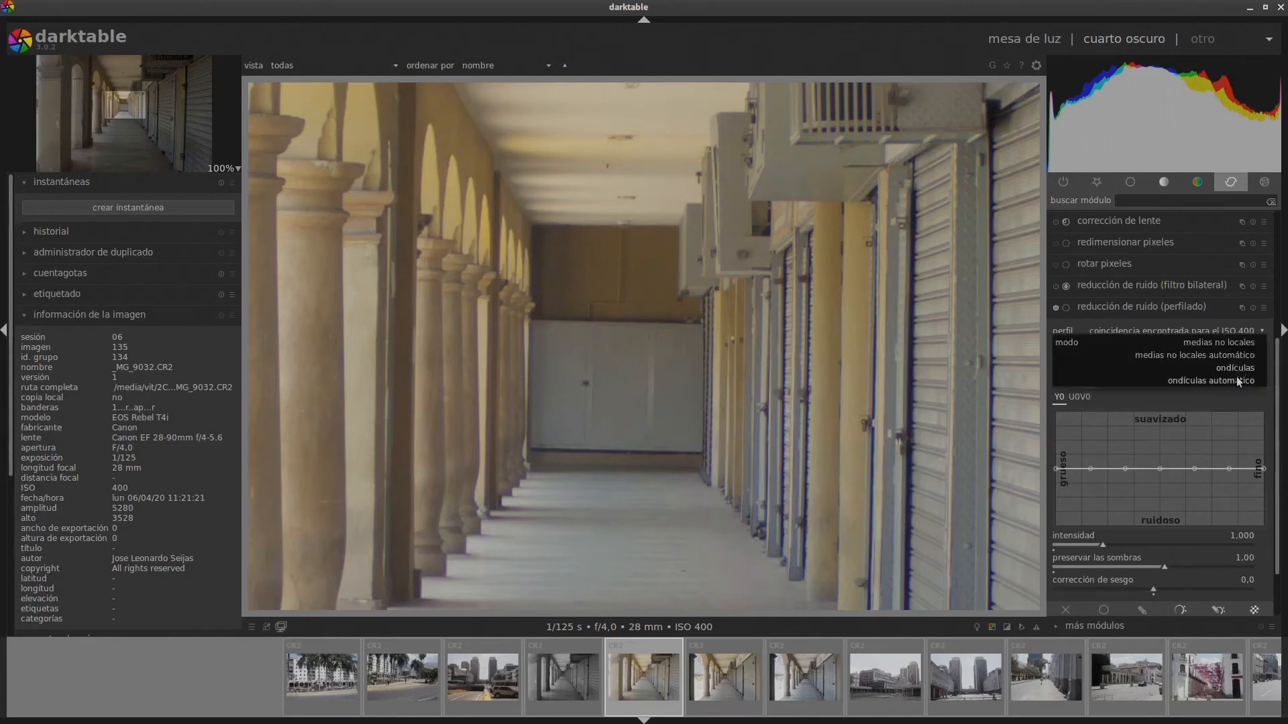
pyautogui.click(1236, 379)
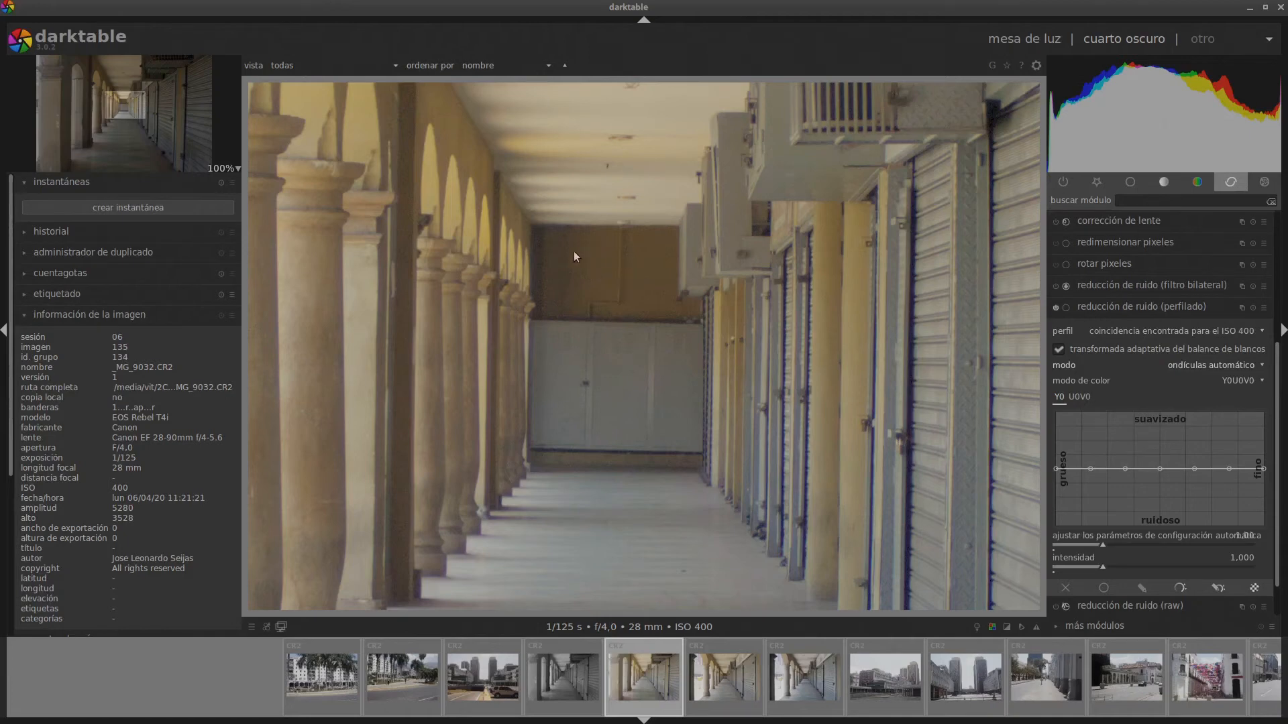
pyautogui.click(1056, 309)
pyautogui.click(1056, 308)
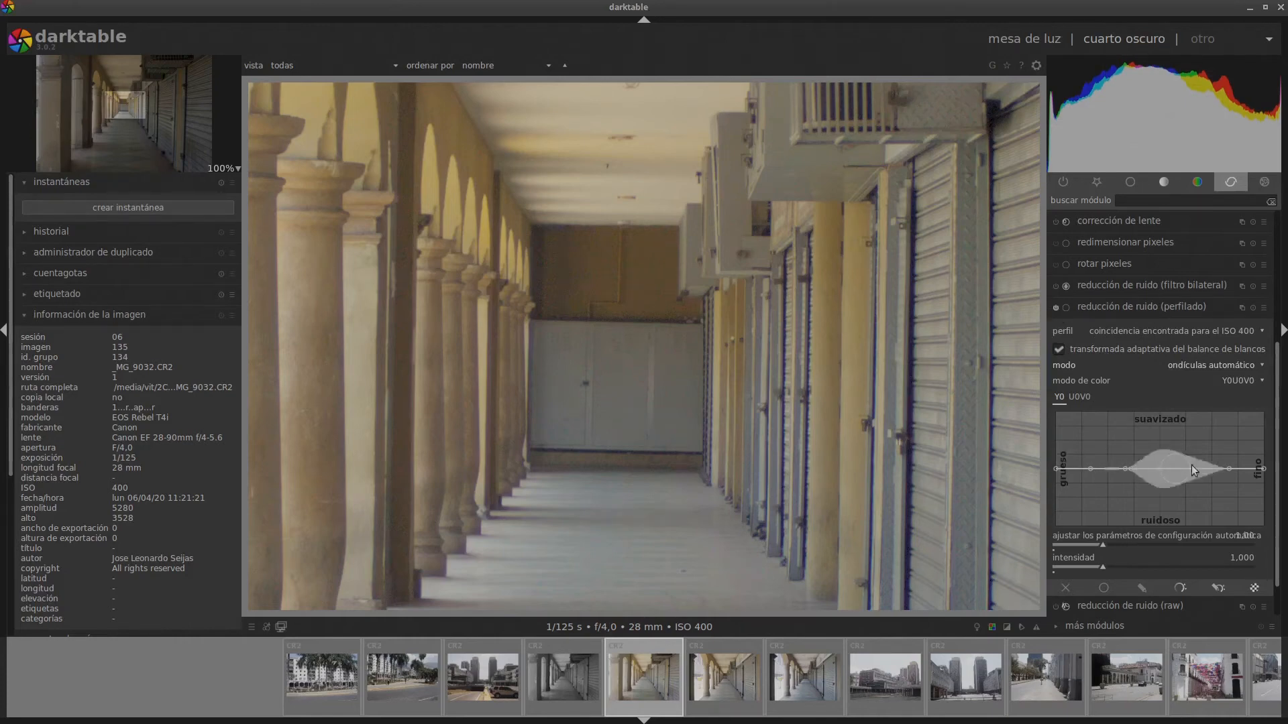
# Blend reducción de ruido (perfilado) uniformly over the photo with modo de fusión crominancia, and collapse the module
pyautogui.scroll(-2, 1274, 395)
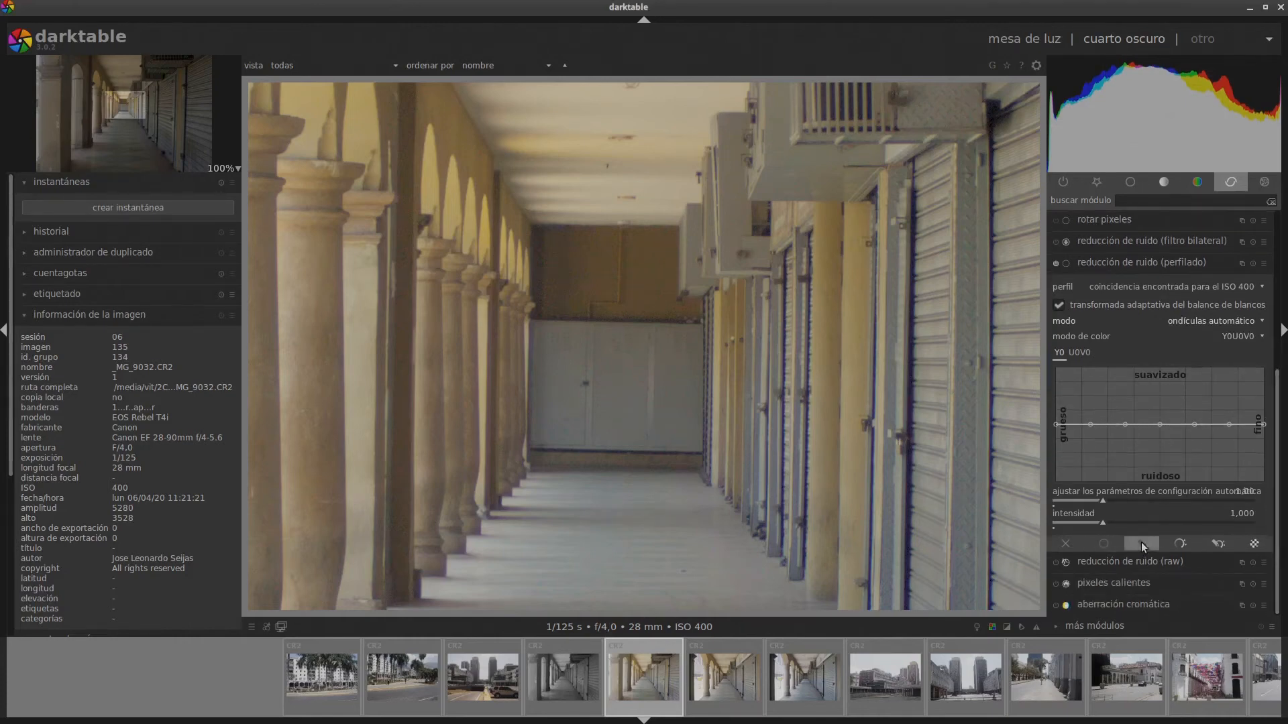
pyautogui.click(1104, 544)
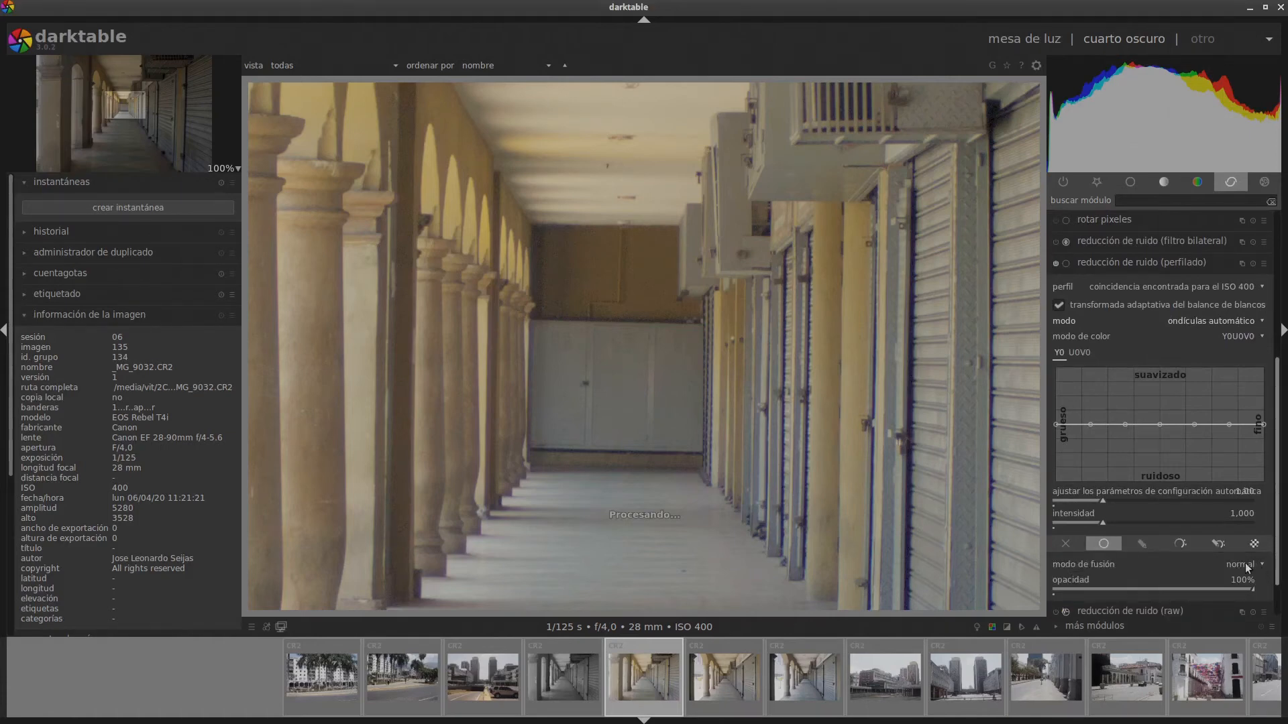
pyautogui.scroll(-2, 1247, 567)
pyautogui.click(1254, 523)
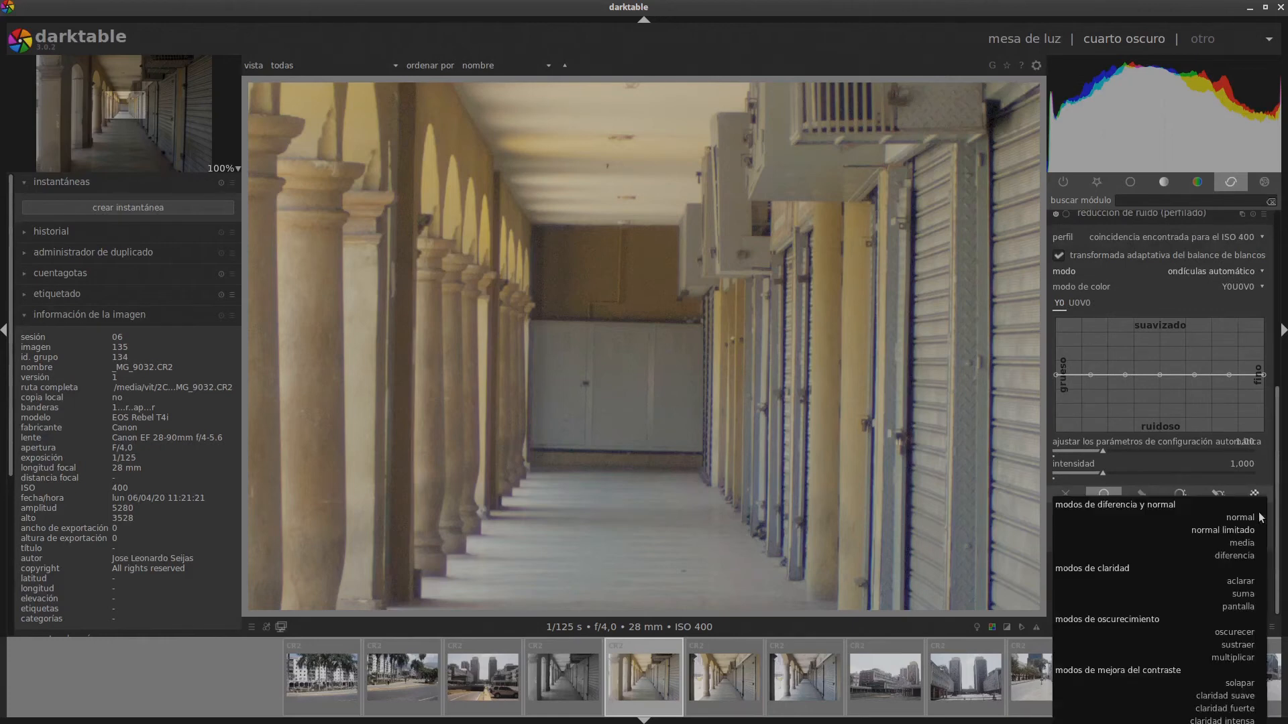
pyautogui.scroll(-7, 1246, 564)
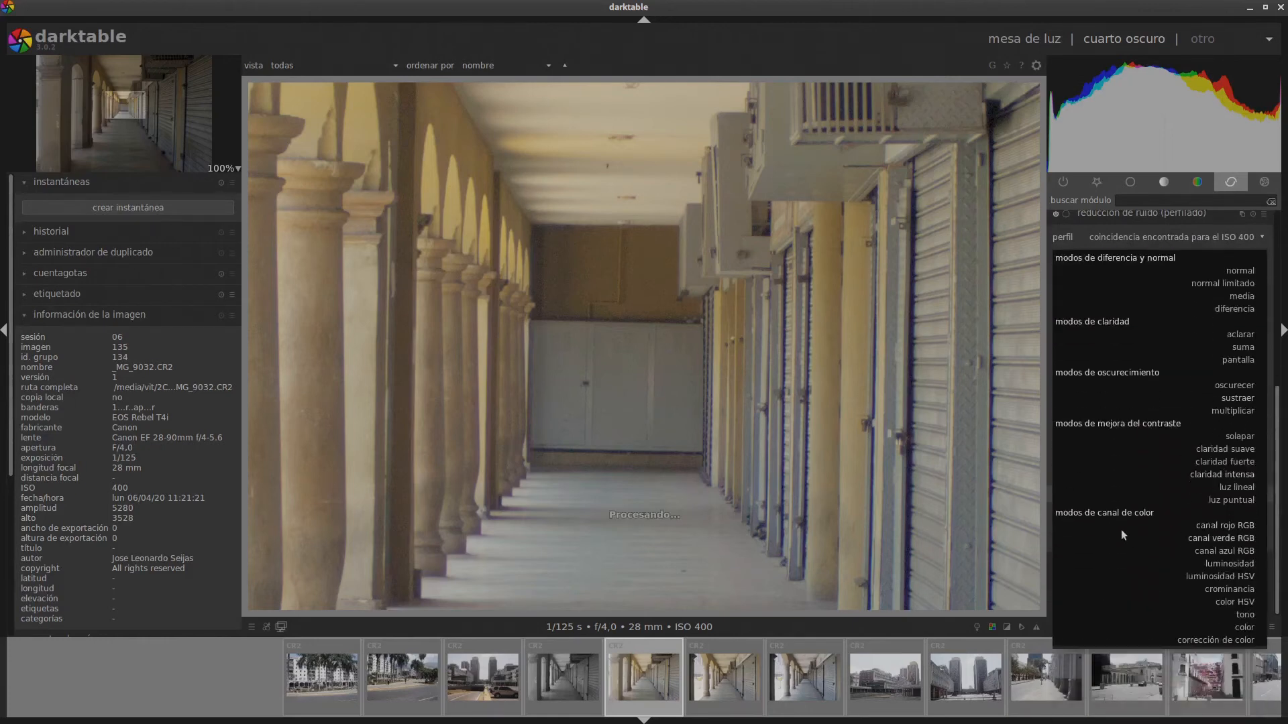
pyautogui.click(1226, 590)
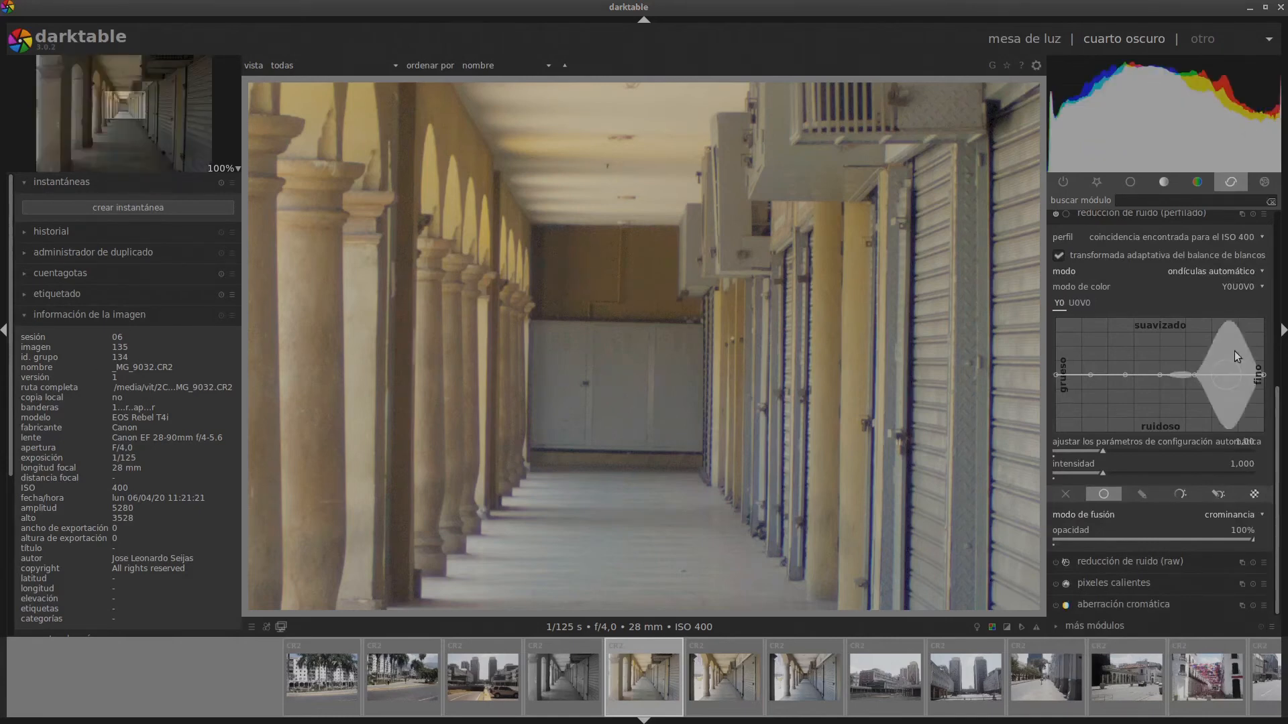
pyautogui.moveTo(1276, 409); pyautogui.dragTo(1275, 344)
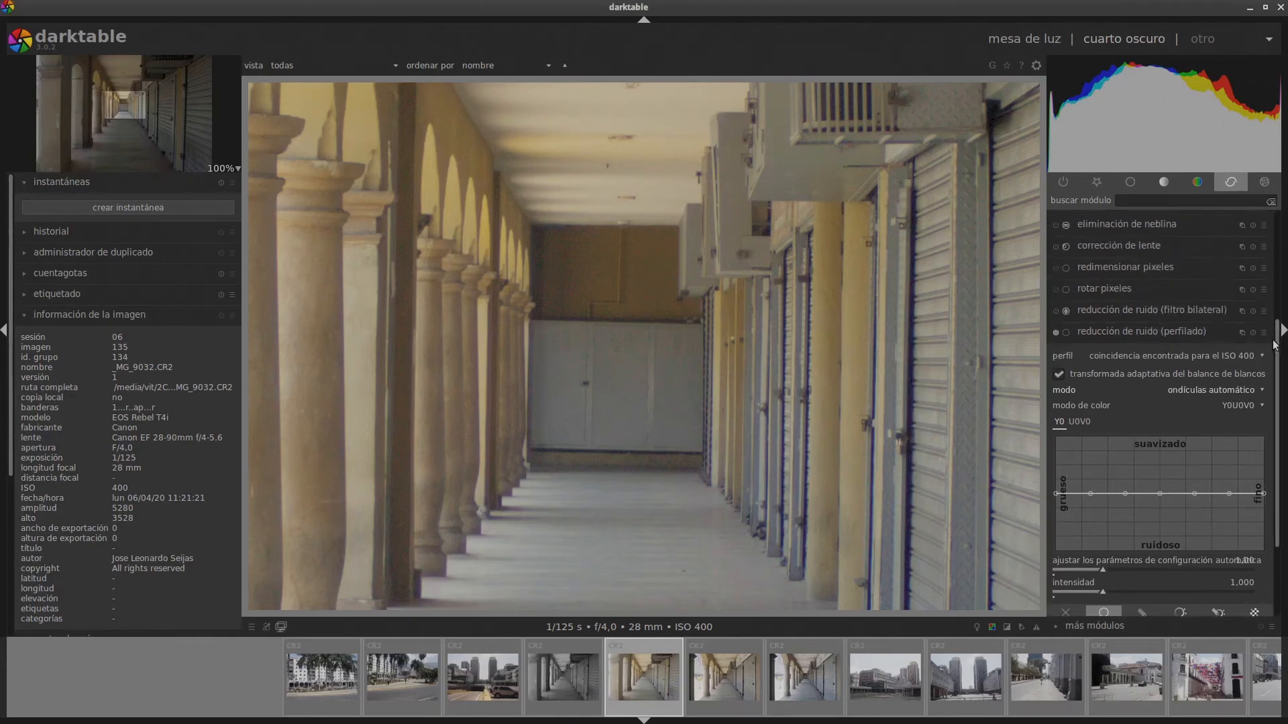
pyautogui.click(1214, 333)
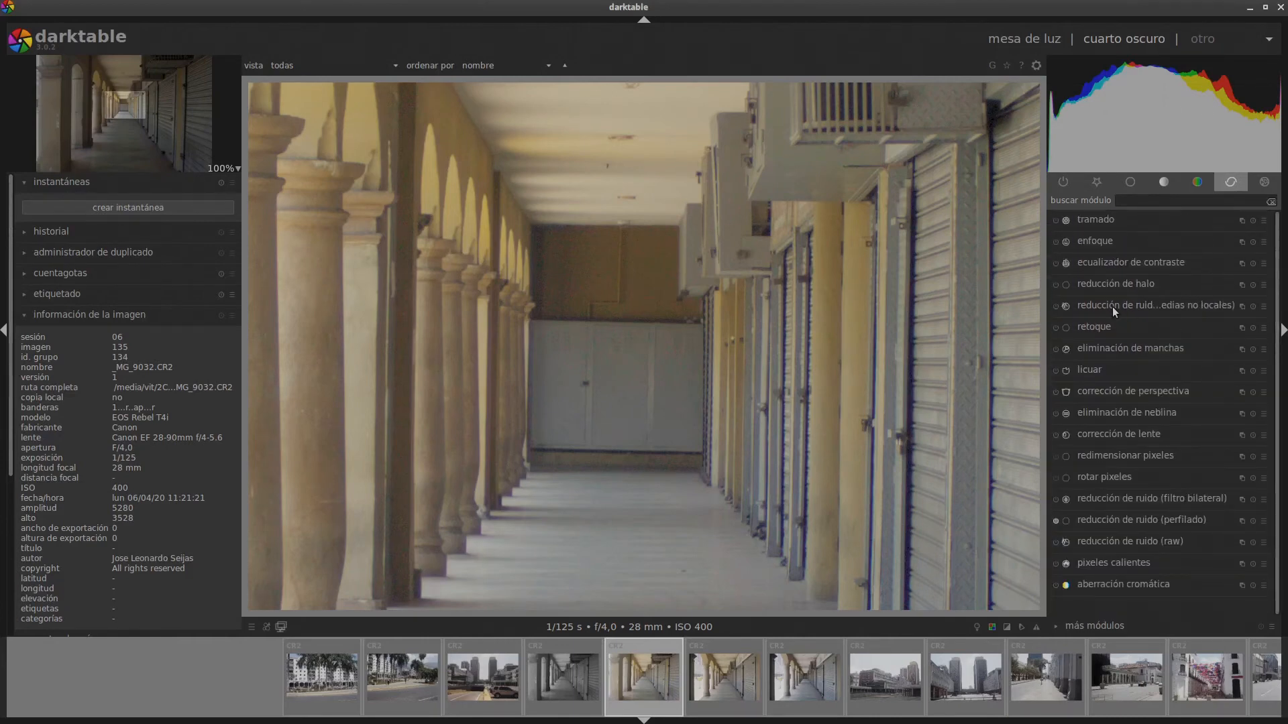
# Try modo de fusión color HSV on reducción de ruido (perfilado), and settle on color as its blend mode
pyautogui.click(1161, 521)
pyautogui.scroll(-5, 1163, 284)
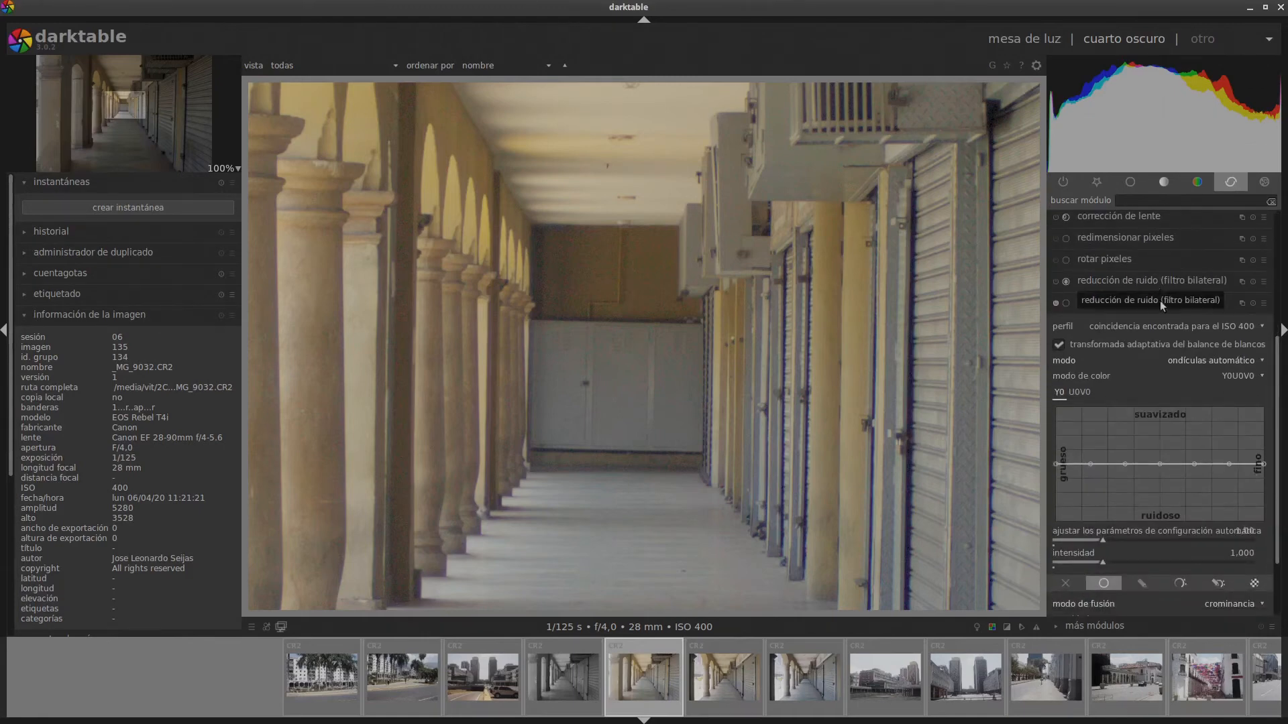
pyautogui.scroll(-1, 1275, 504)
pyautogui.scroll(-2, 1276, 504)
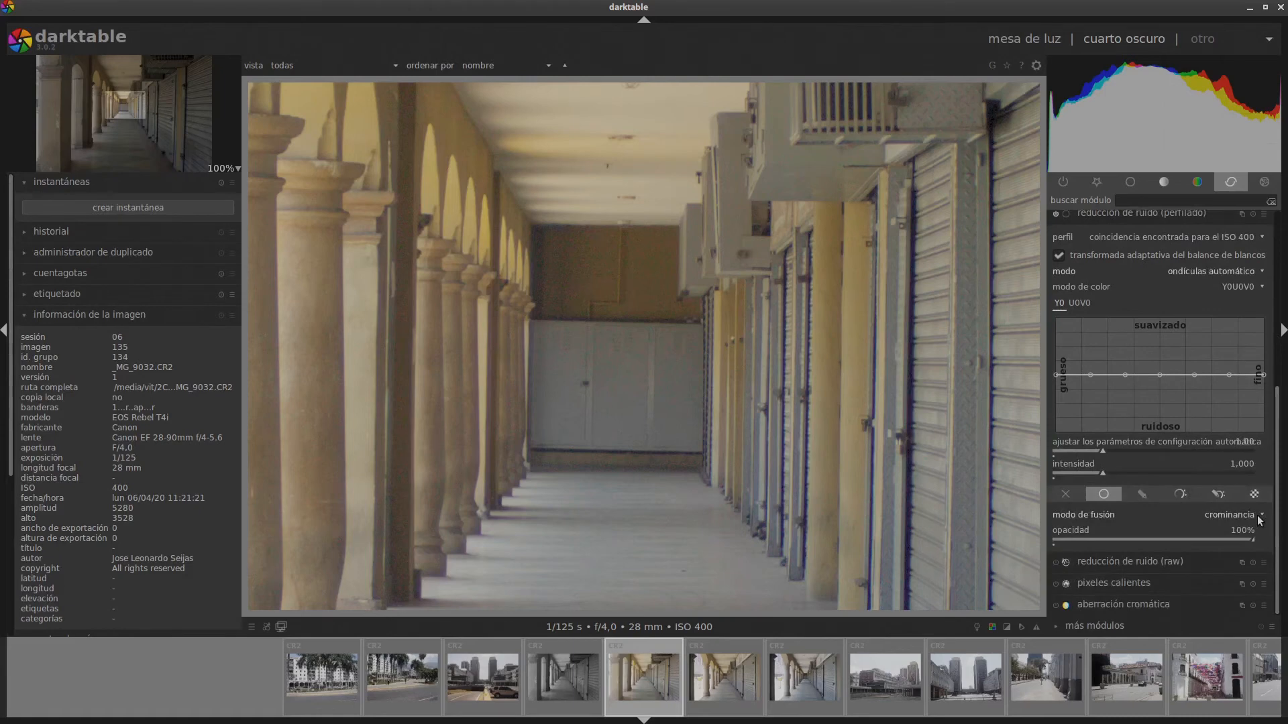
pyautogui.click(1257, 515)
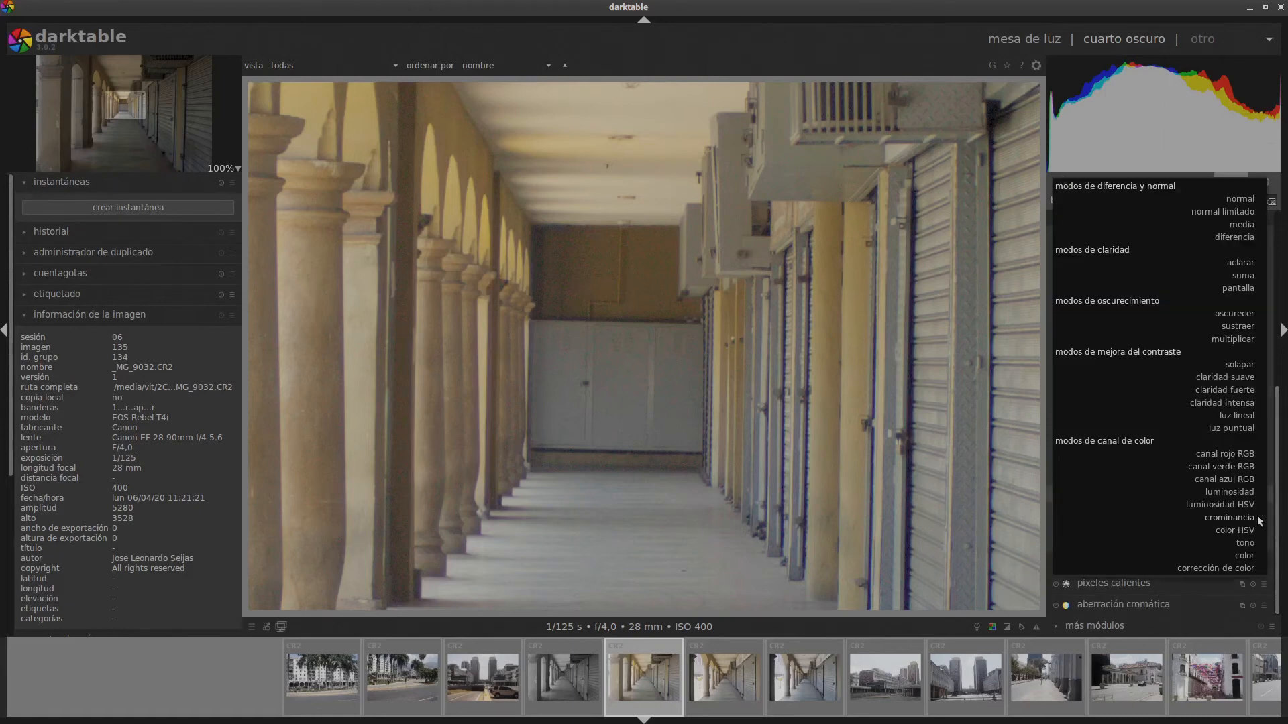
pyautogui.click(1226, 531)
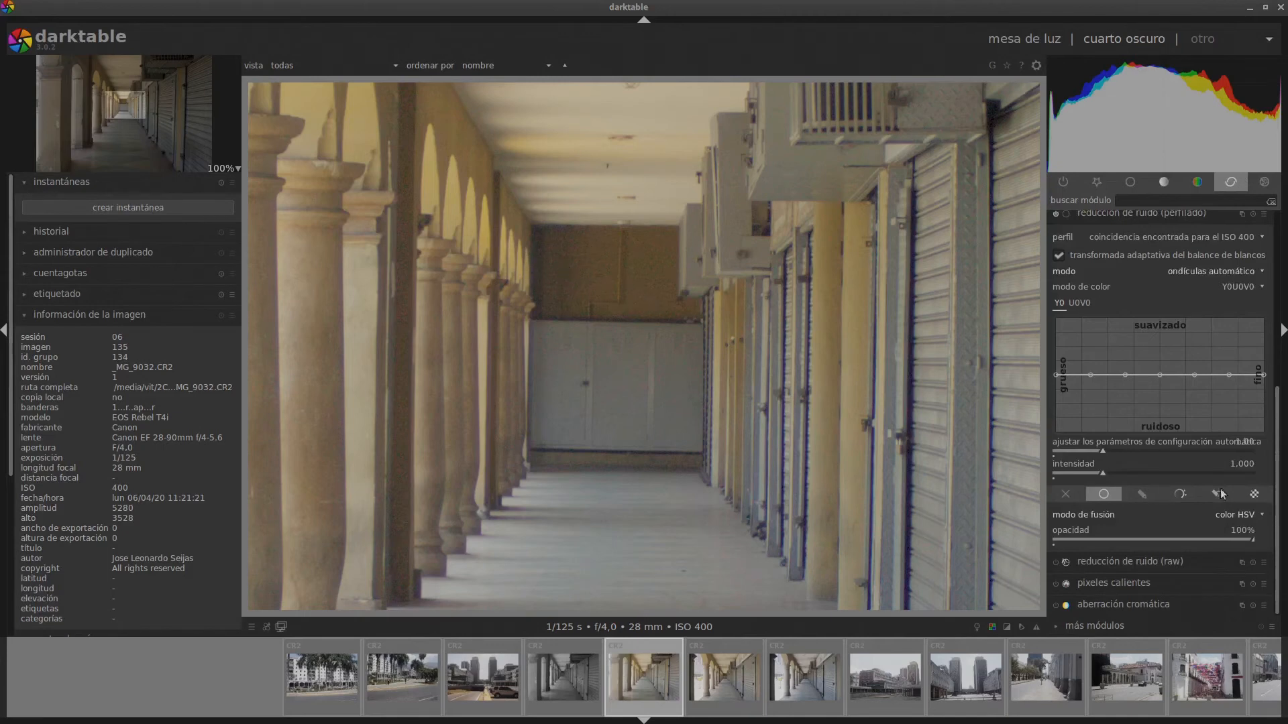
pyautogui.scroll(1, 1272, 461)
pyautogui.scroll(-1, 1272, 461)
pyautogui.click(1242, 515)
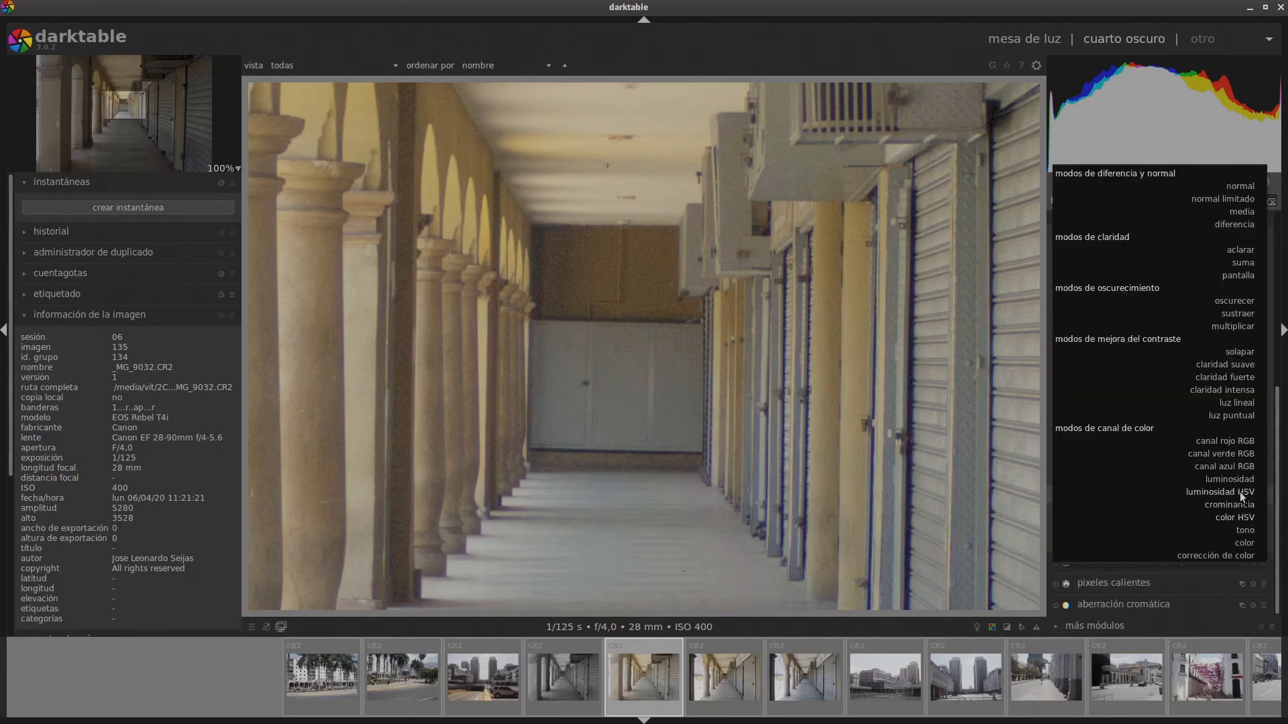
pyautogui.click(1244, 542)
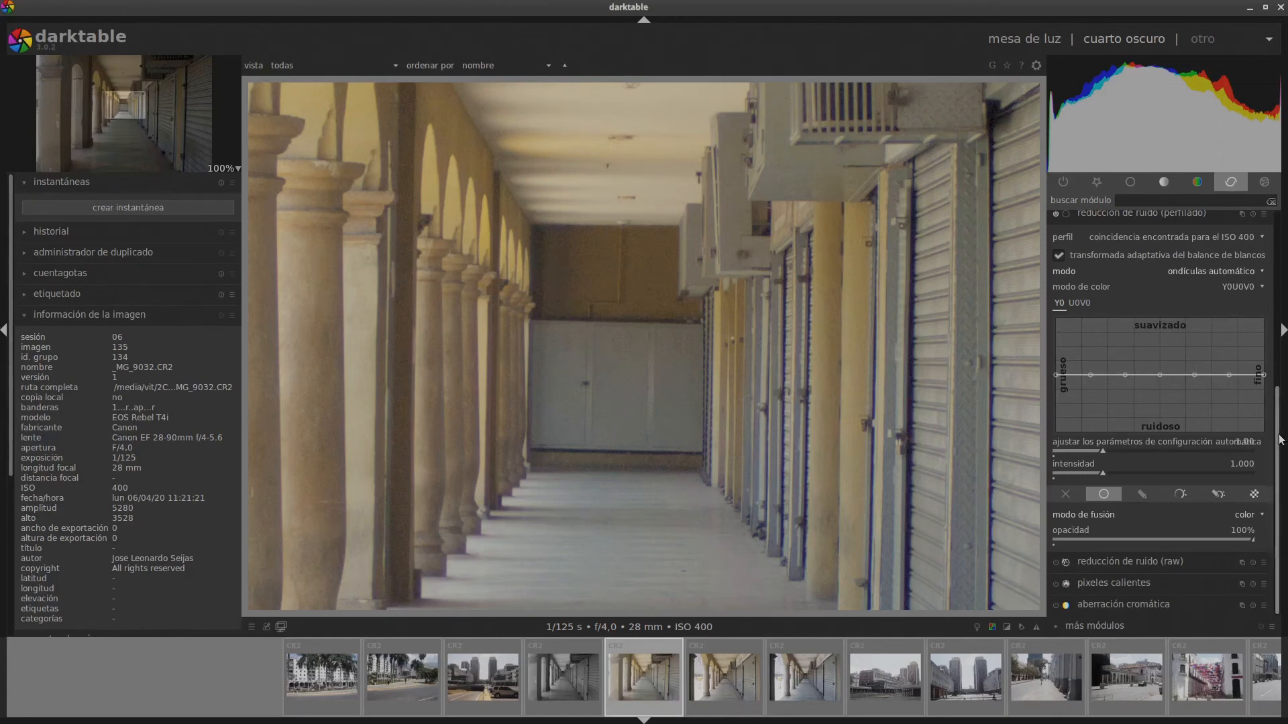
# Raise the grueso end of the Y0 curve in reducción de ruido (perfilado) slightly towards suavizado
pyautogui.scroll(2, 1281, 439)
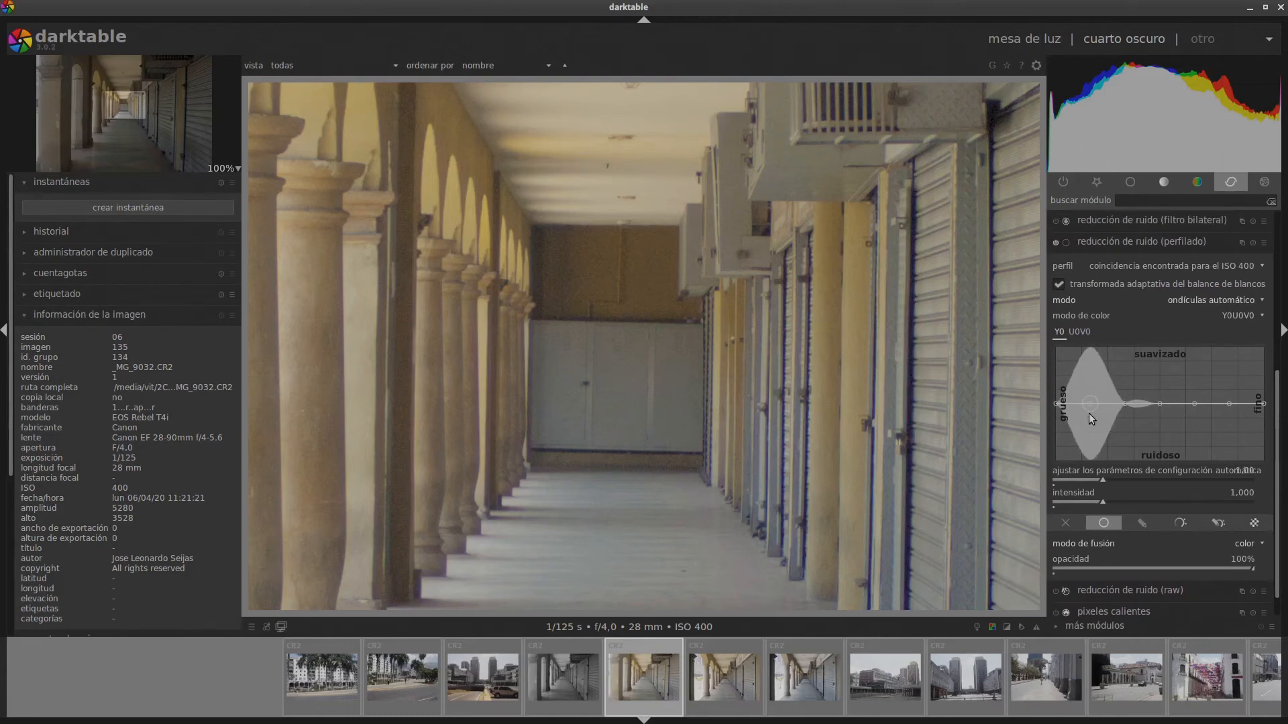
pyautogui.moveTo(1089, 413); pyautogui.dragTo(1086, 408)
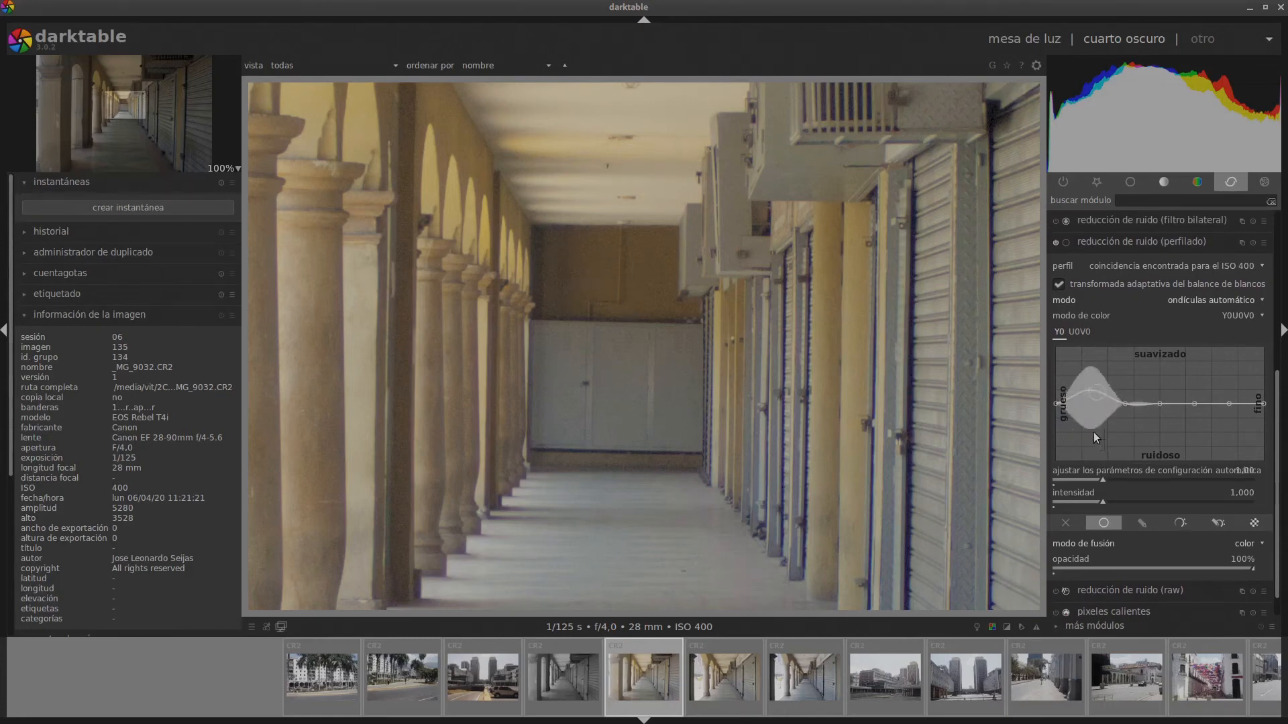
pyautogui.moveTo(1120, 417); pyautogui.dragTo(1054, 412)
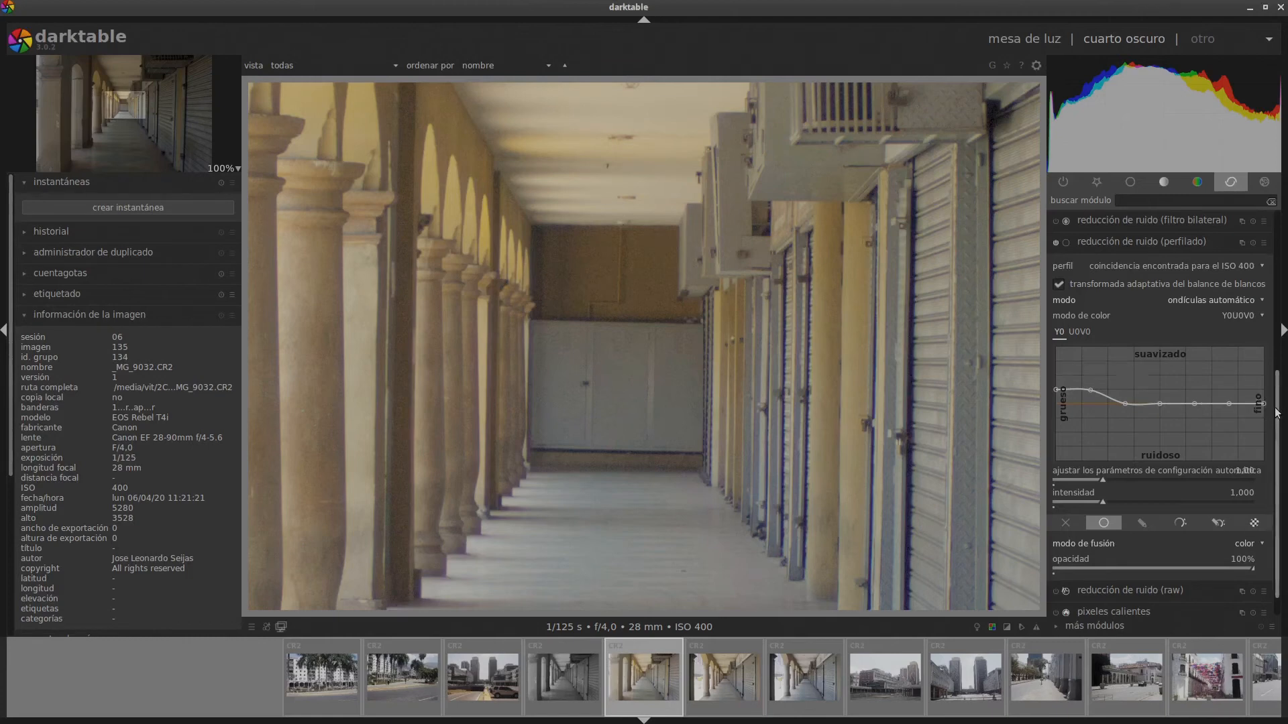
# Try intensidad 10% and luma 10% in reducción de ruido (medias no locales)
pyautogui.scroll(2, 1273, 373)
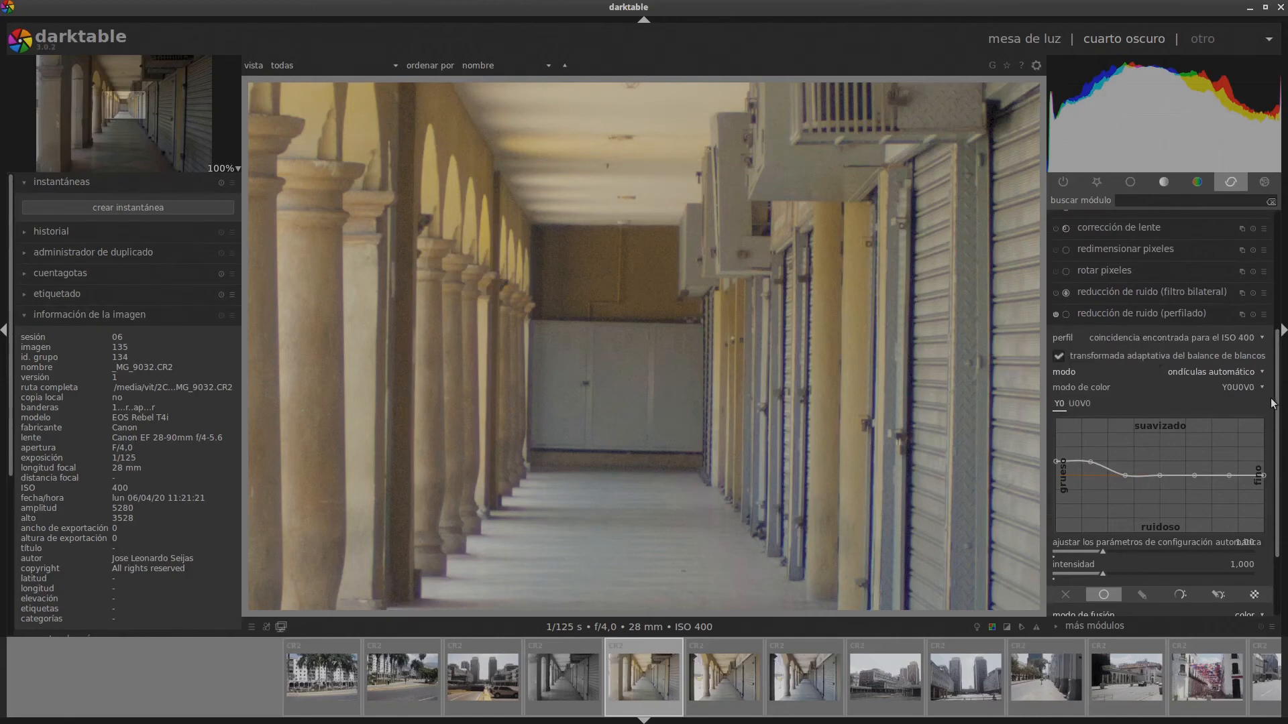
pyautogui.moveTo(1278, 386); pyautogui.dragTo(1278, 262)
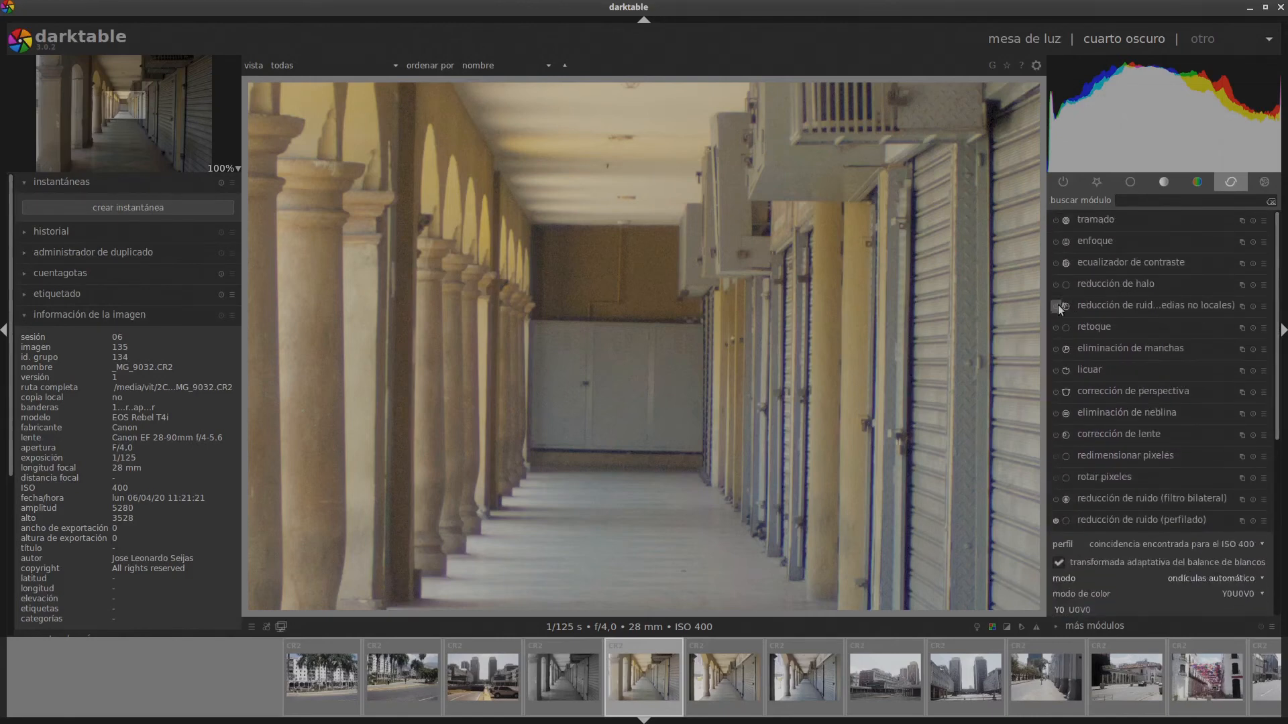
pyautogui.click(1081, 306)
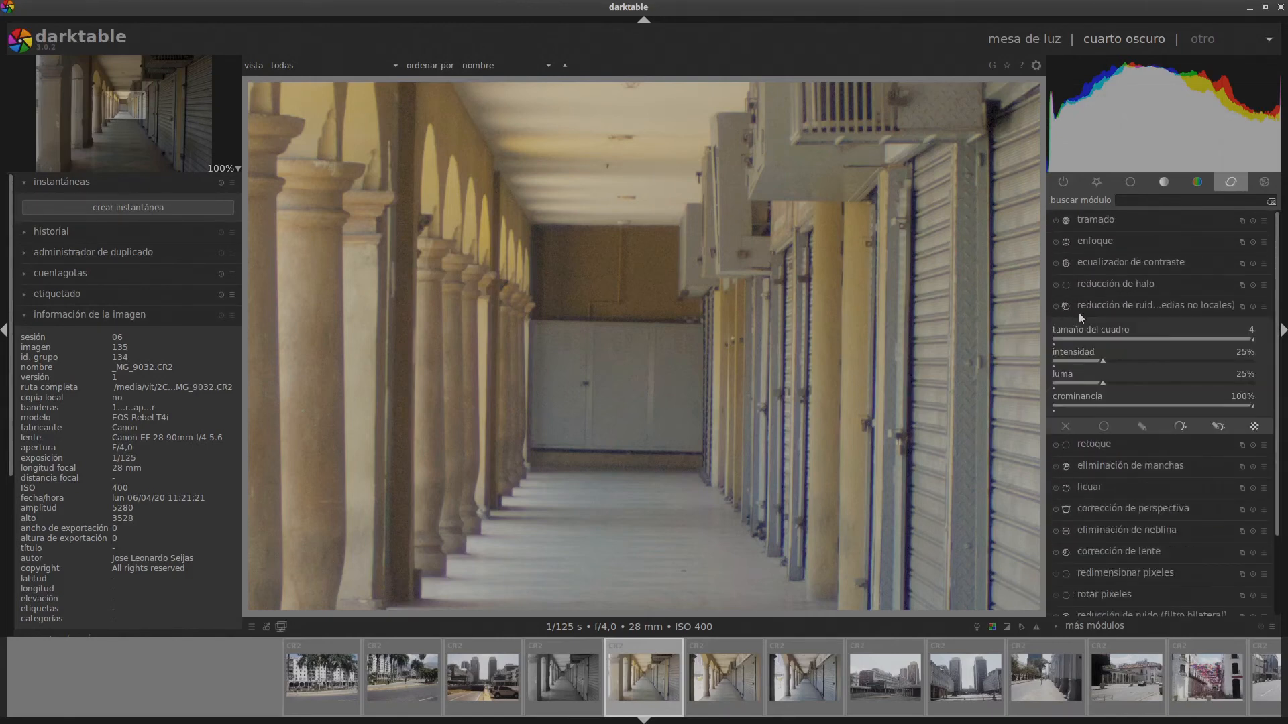
pyautogui.rightClick(1241, 357)
pyautogui.write('10')
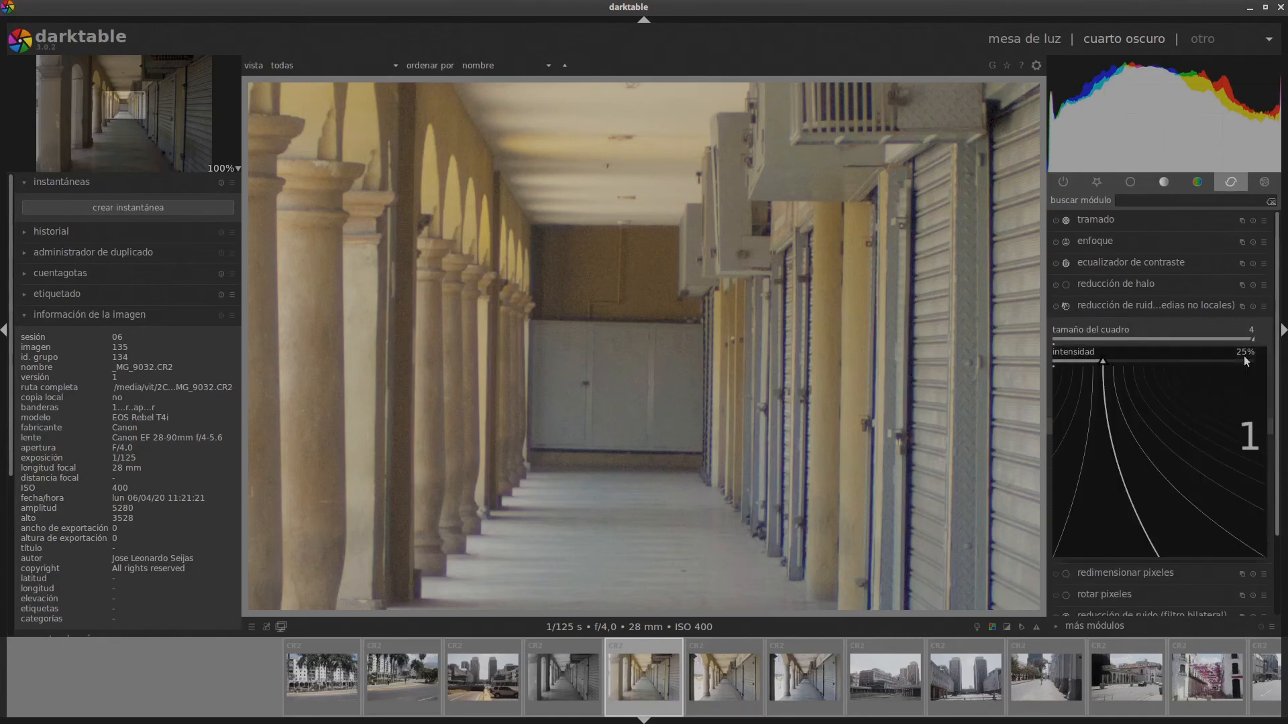
pyautogui.press('Return')
pyautogui.rightClick(1241, 375)
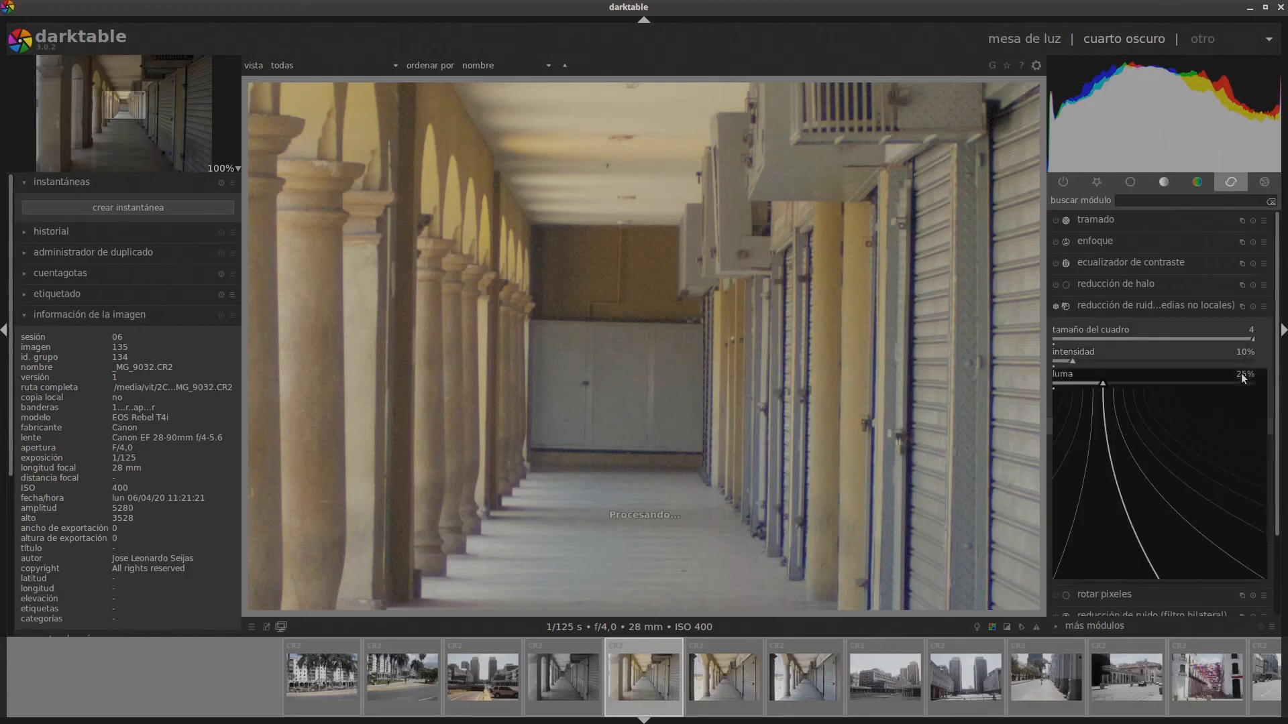
pyautogui.write('10')
pyautogui.press('Return')
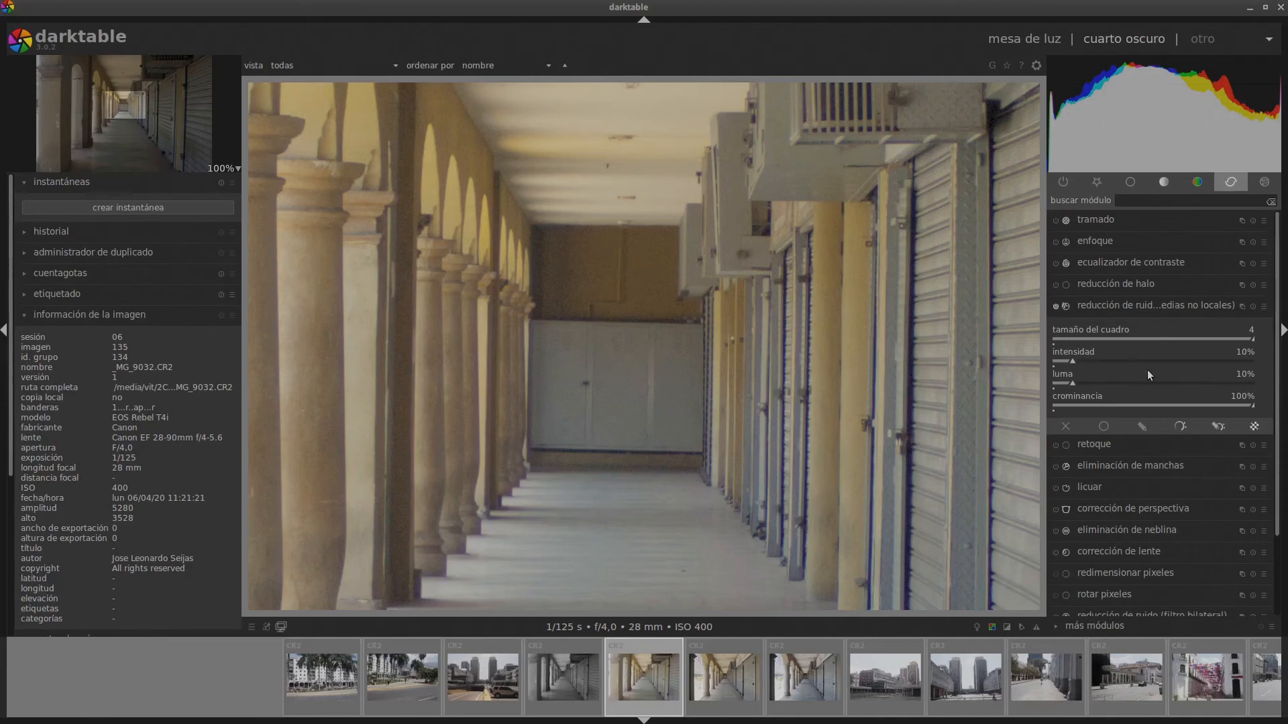
# Set intensidad and luma to 20% in reducción de ruido (medias no locales), and switch off both this module and reducción de ruido (perfilado)
pyautogui.rightClick(1240, 353)
pyautogui.write('20')
pyautogui.press('Return')
pyautogui.rightClick(1251, 372)
pyautogui.write('20')
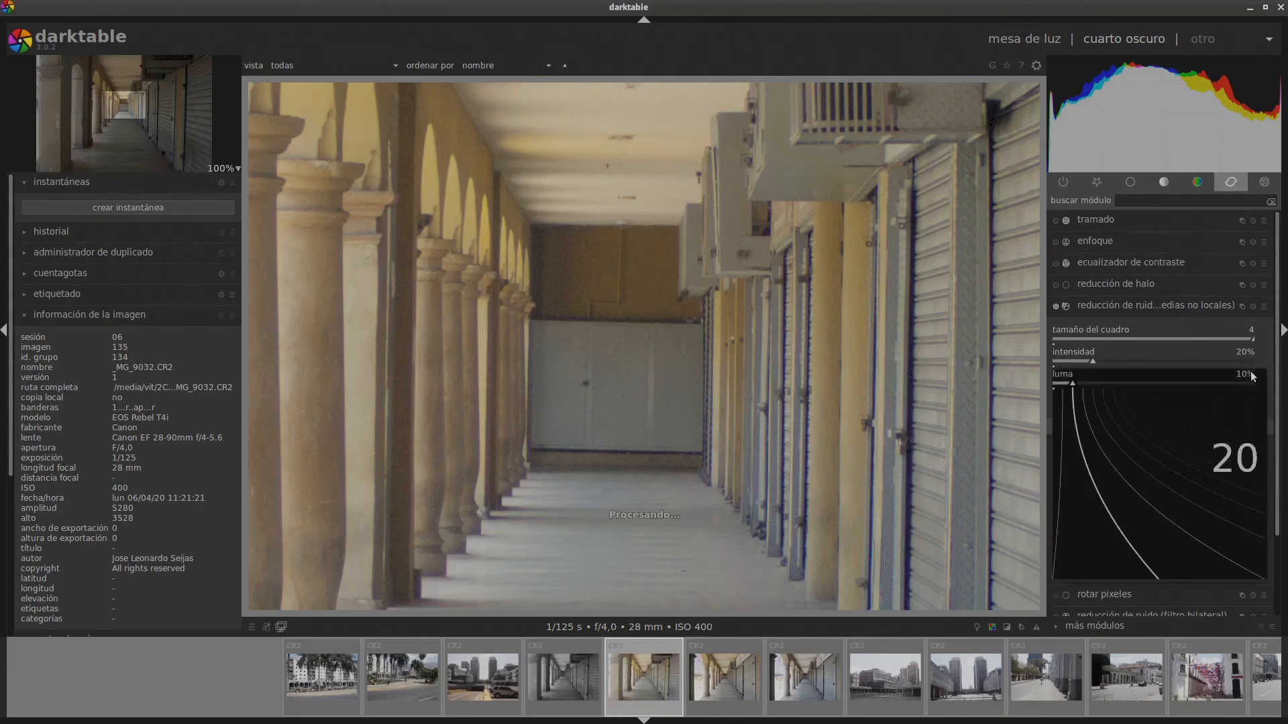
pyautogui.press('Return')
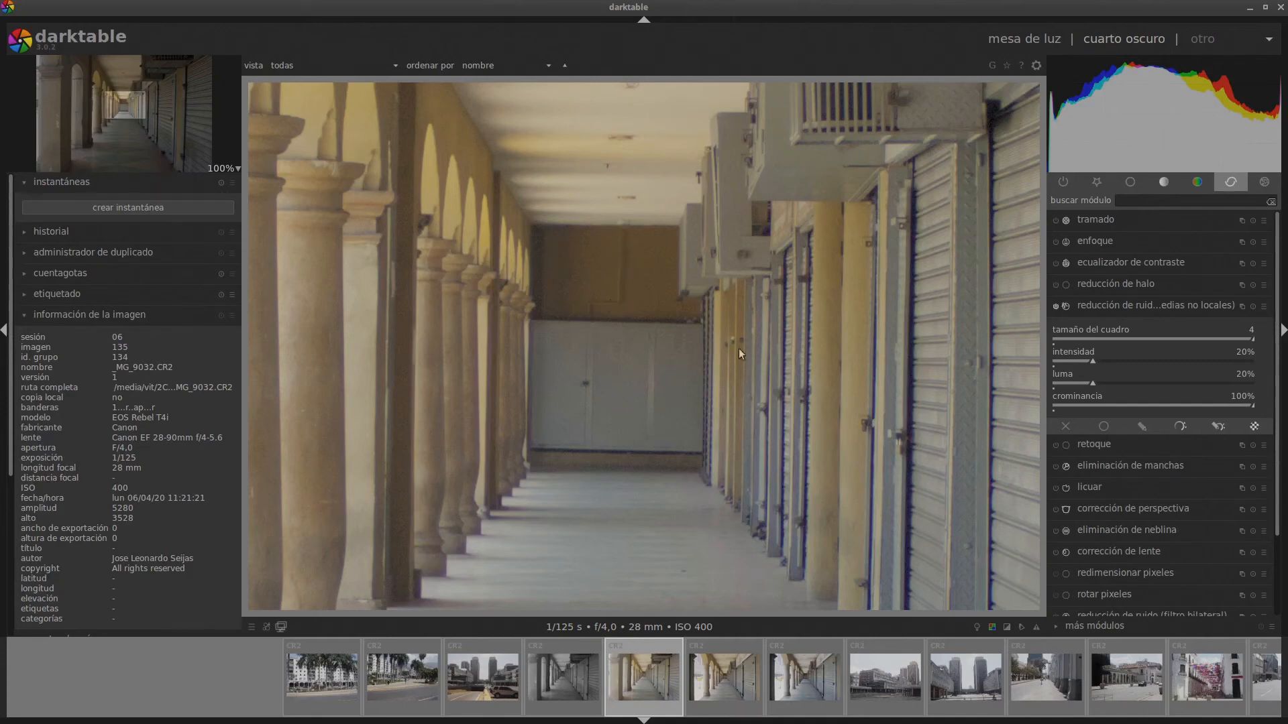
pyautogui.click(1152, 305)
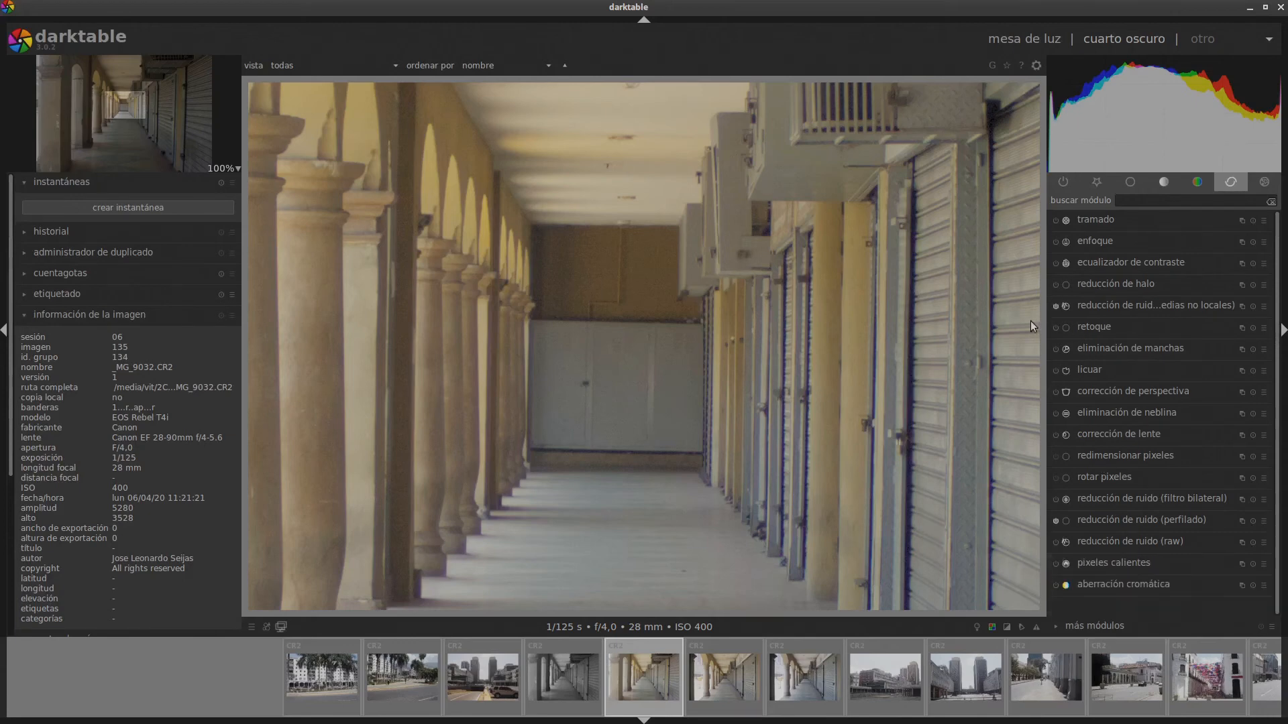
pyautogui.click(1054, 307)
# Try reducción de ruido (raw) with umbral de ruido 0.004, and switch the module off
pyautogui.click(1137, 542)
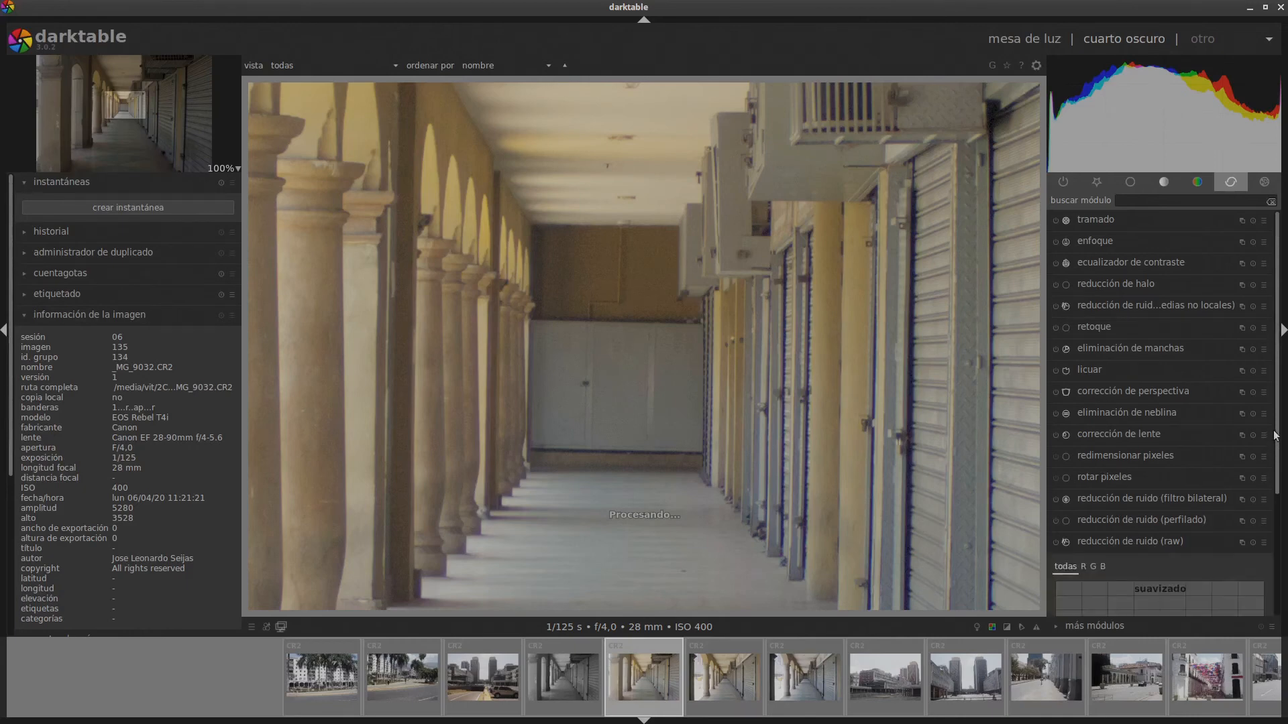
pyautogui.scroll(-4, 1273, 477)
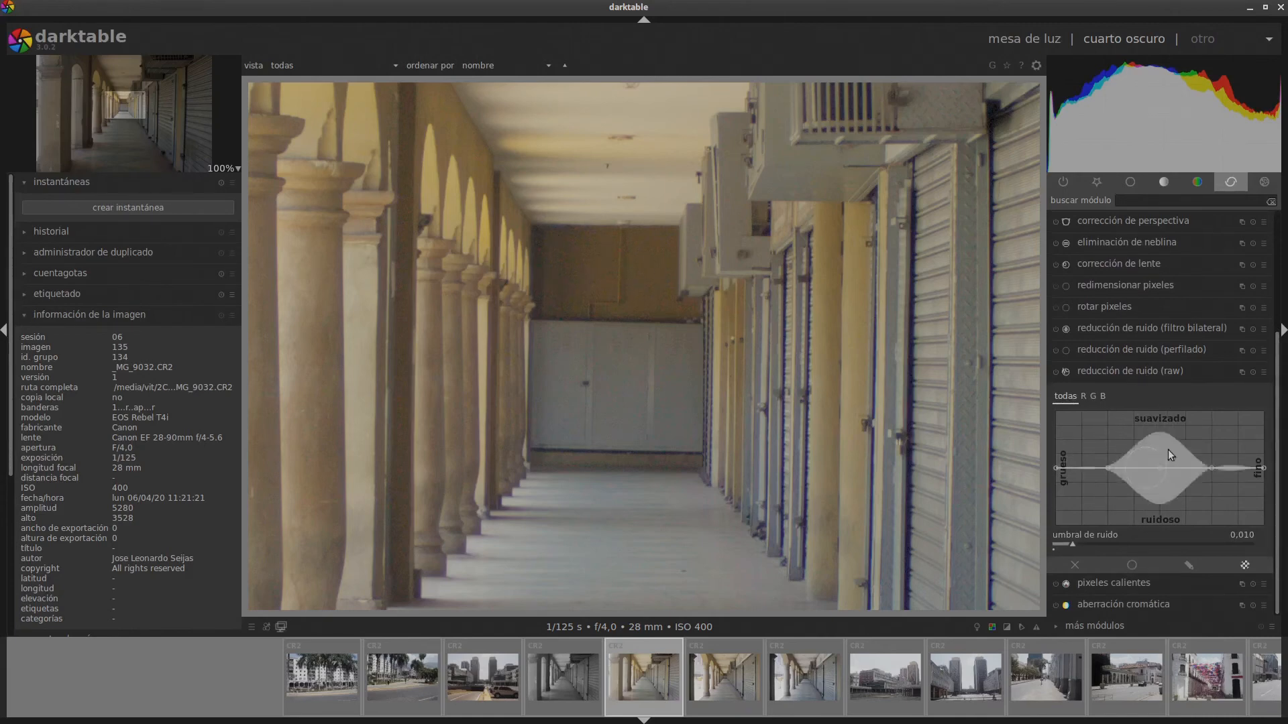
pyautogui.rightClick(1234, 537)
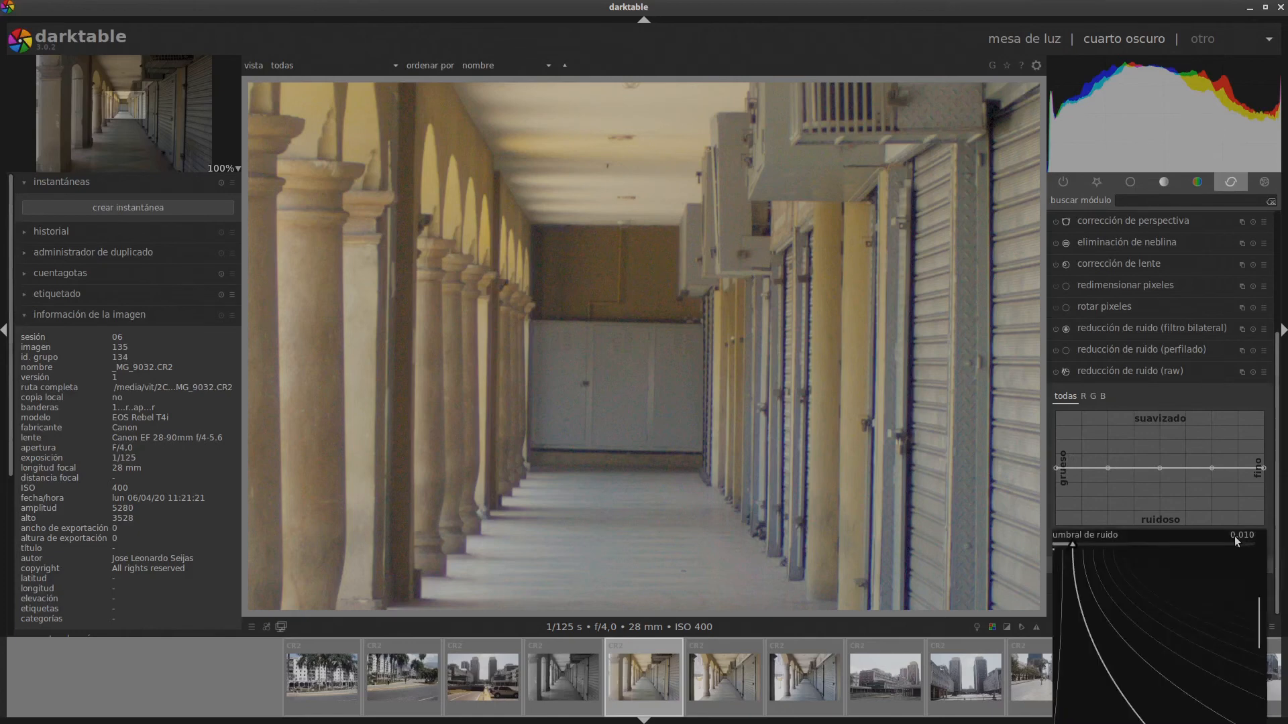
pyautogui.write('0.00')
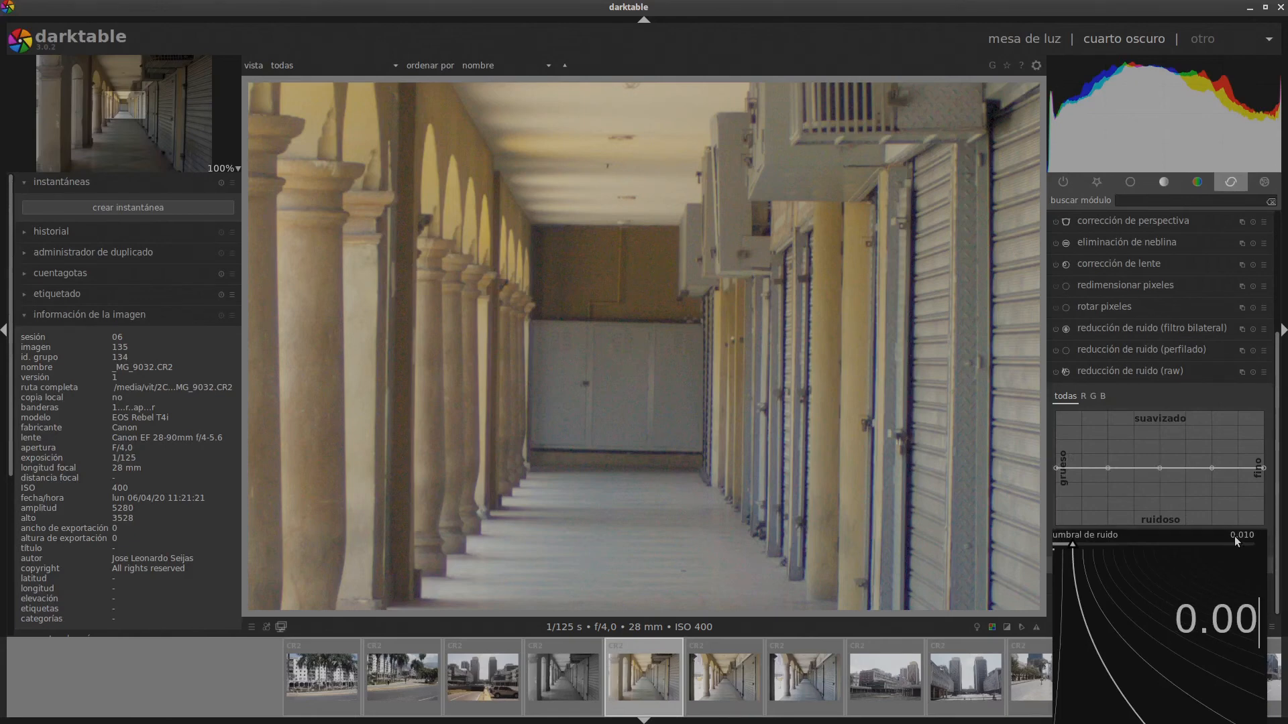
pyautogui.write('4')
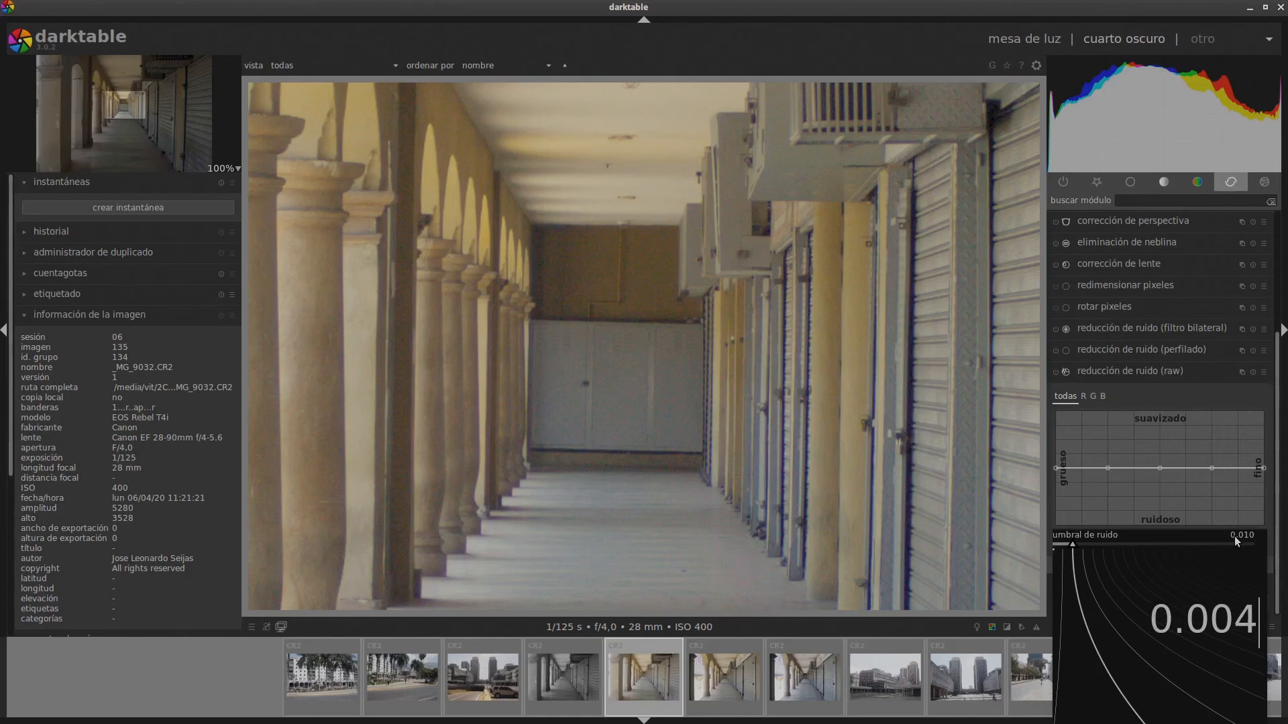
pyautogui.press('Return')
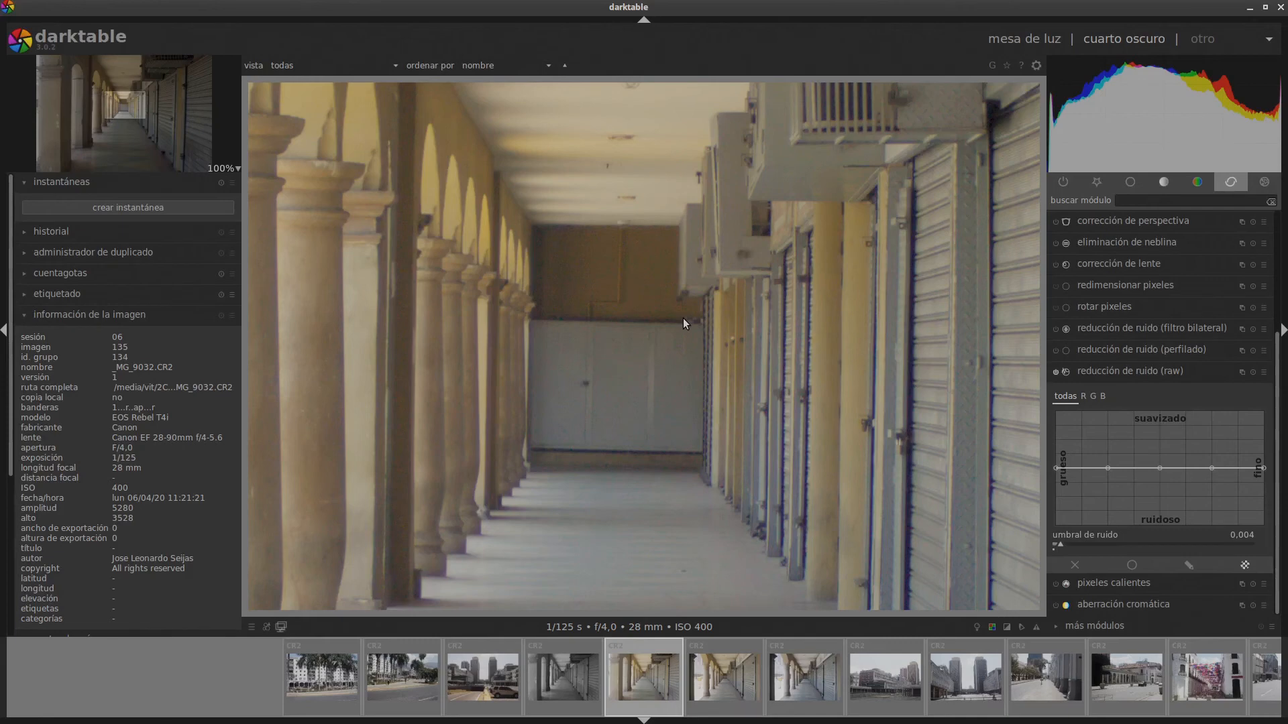
pyautogui.click(1097, 373)
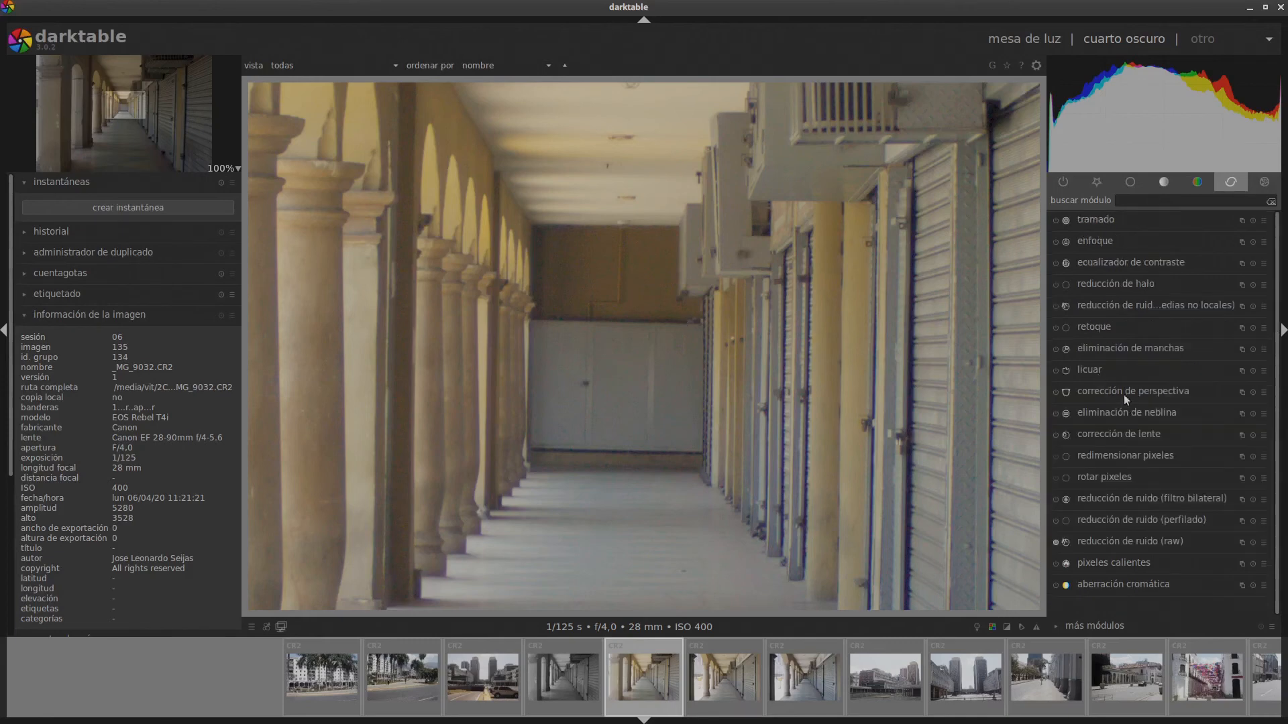
pyautogui.click(1055, 542)
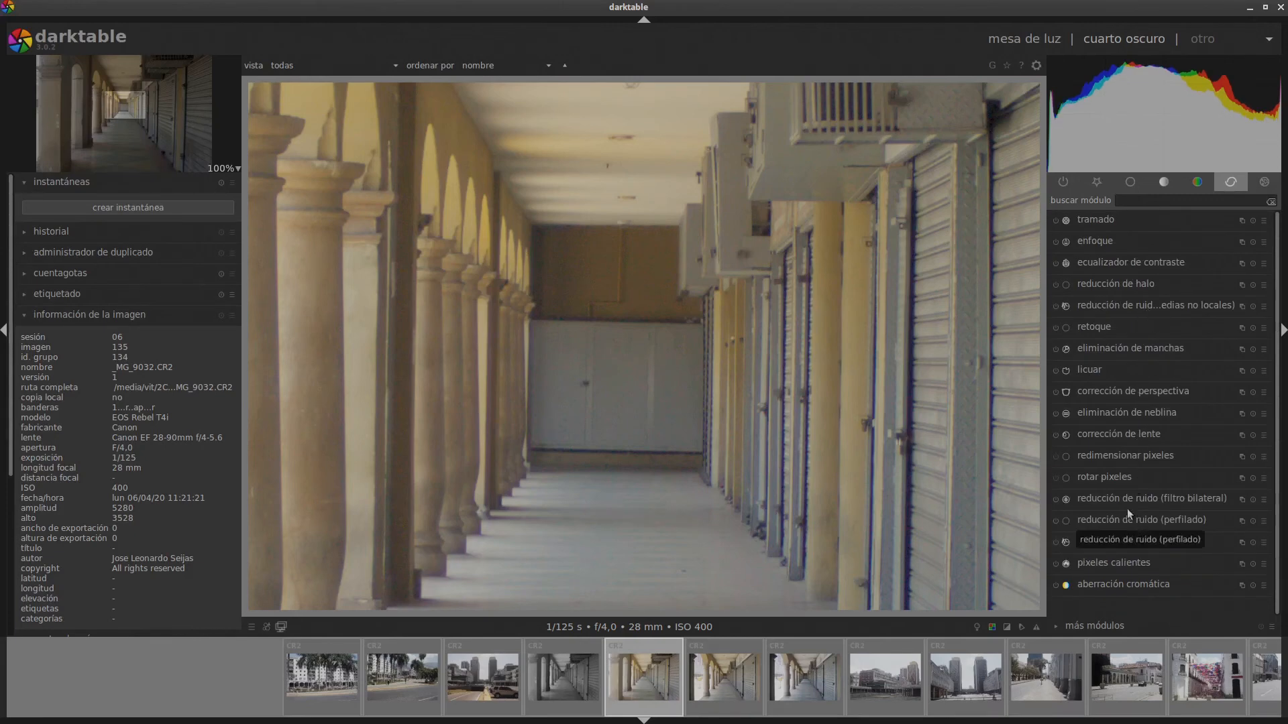
# Apply the grano effect to the photo with ruido set to 400 ISO
pyautogui.click(1268, 185)
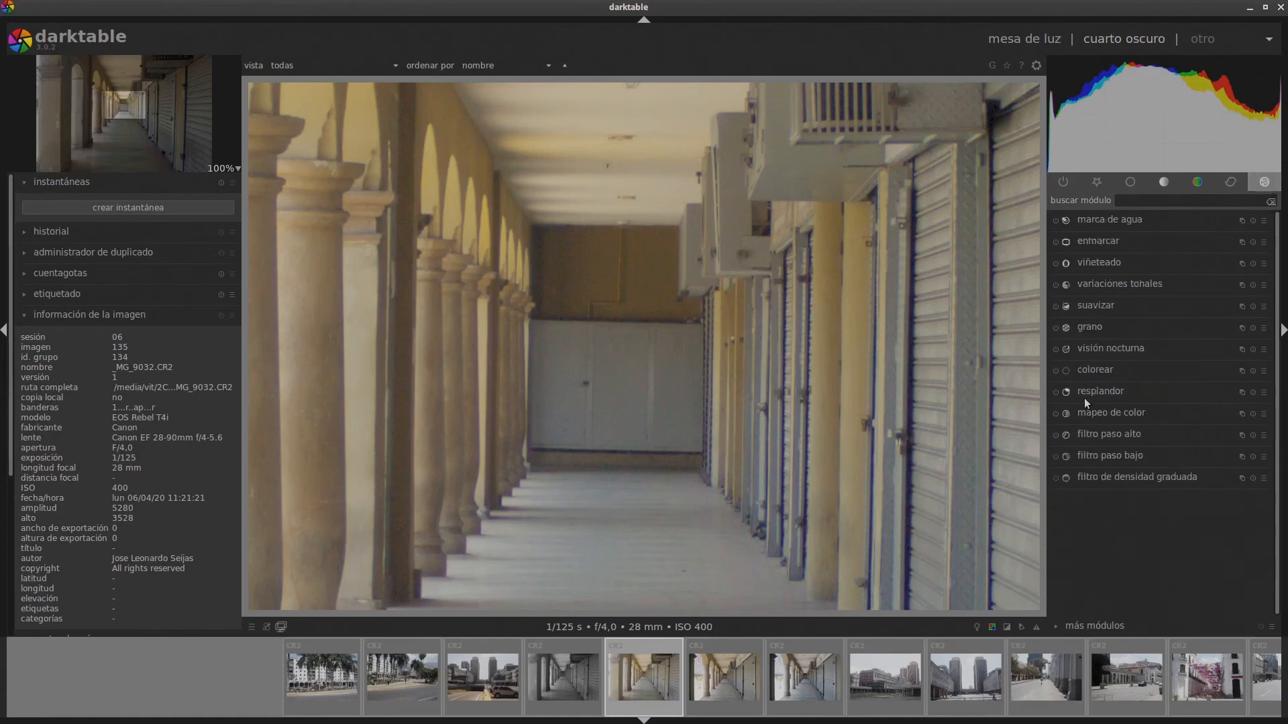
pyautogui.click(1090, 329)
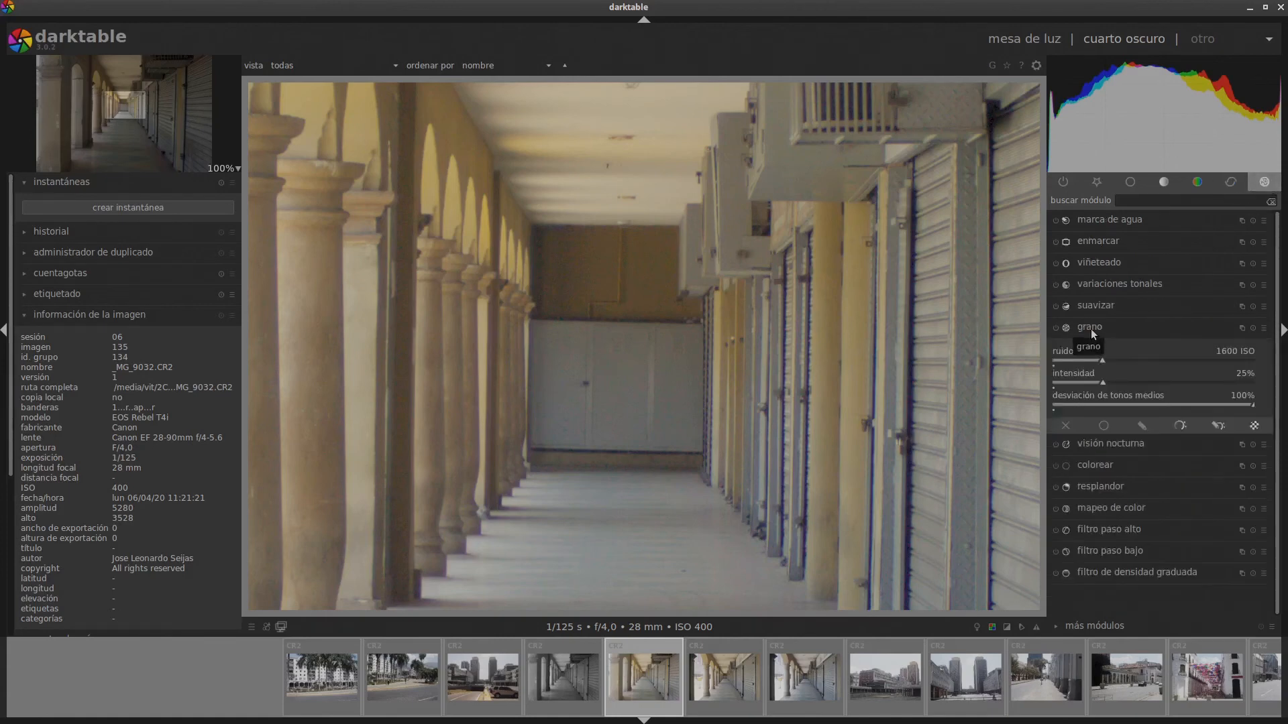
pyautogui.rightClick(1248, 355)
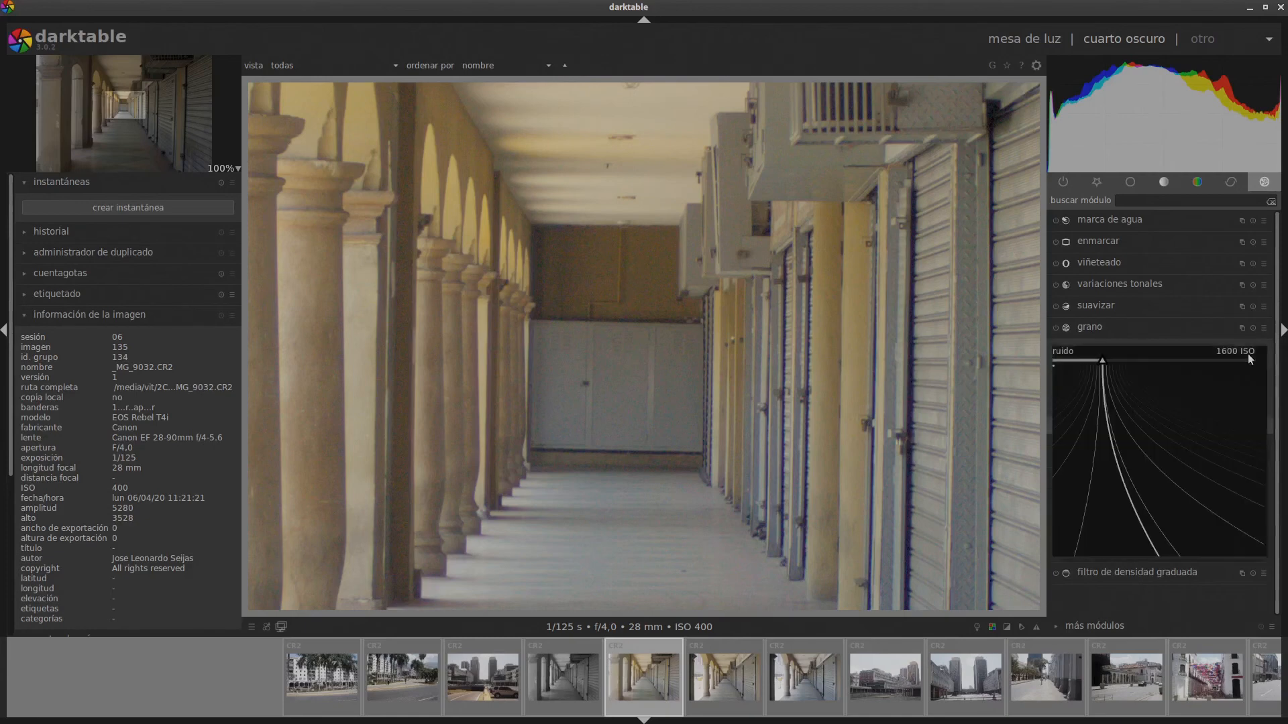
pyautogui.write('400')
pyautogui.press('Return')
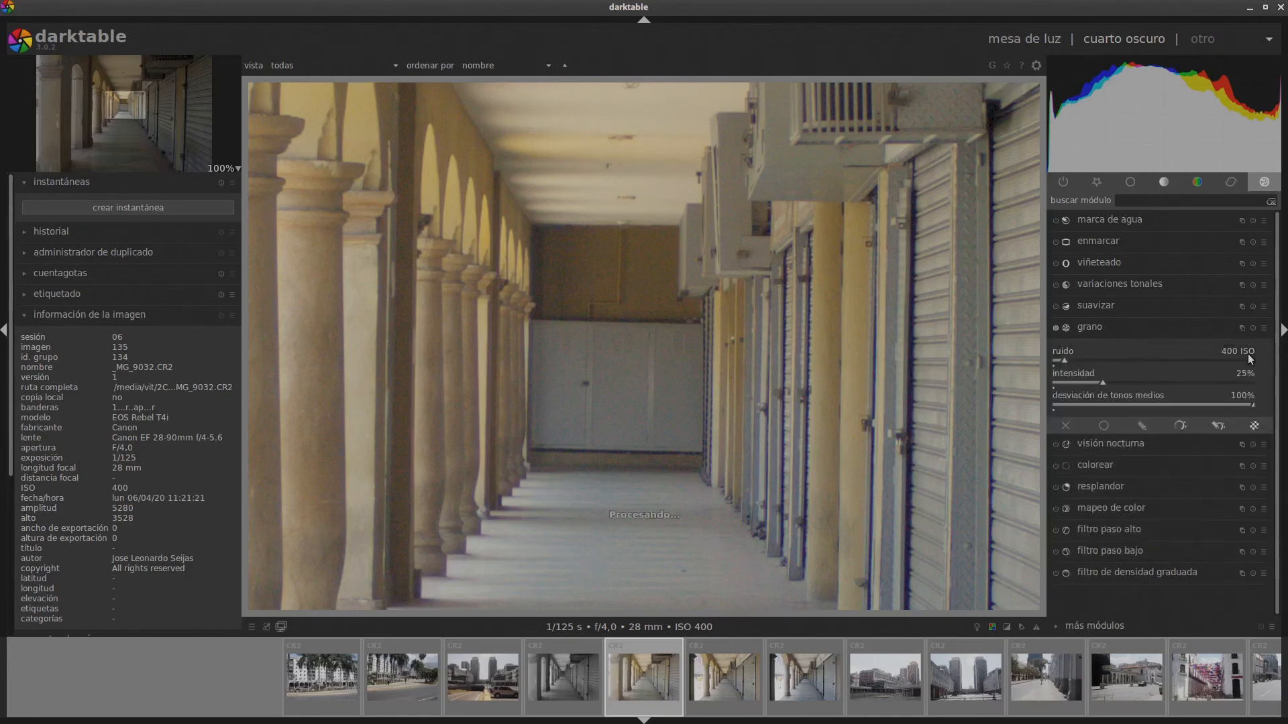
# Try grano with intensidad at 10%, 25% and 15%
pyautogui.rightClick(1244, 374)
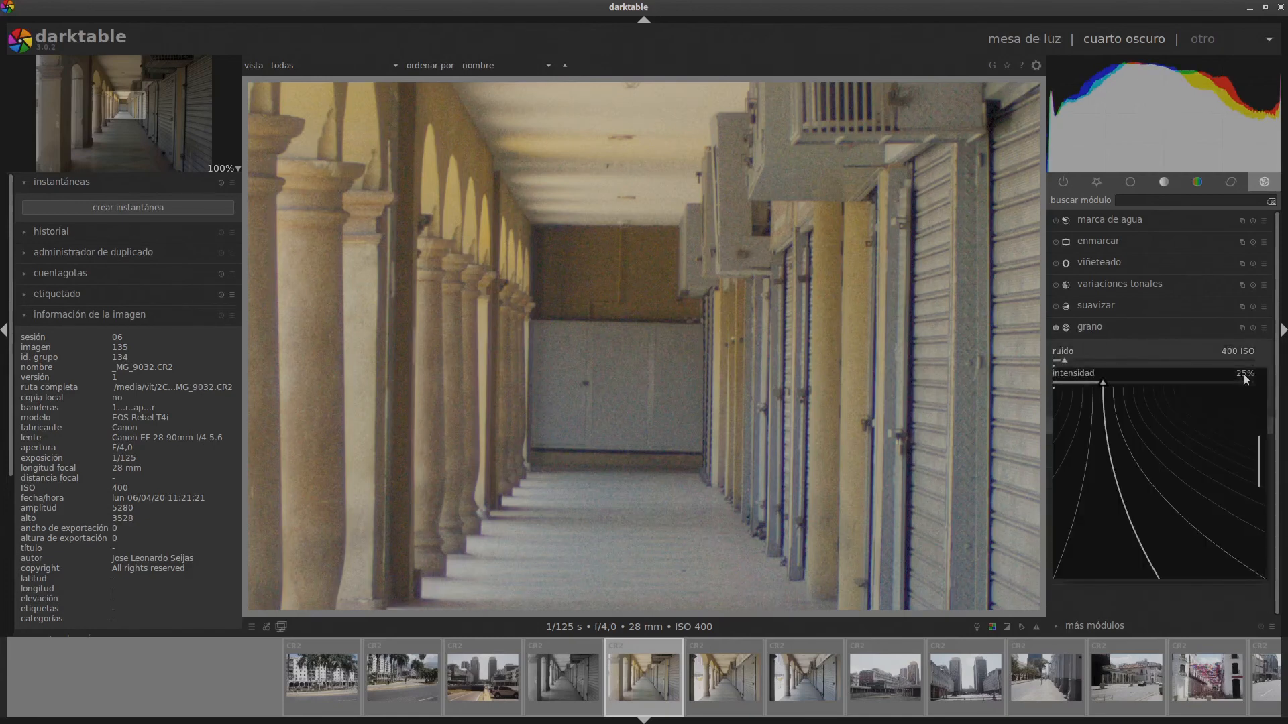
pyautogui.write('10')
pyautogui.press('Return')
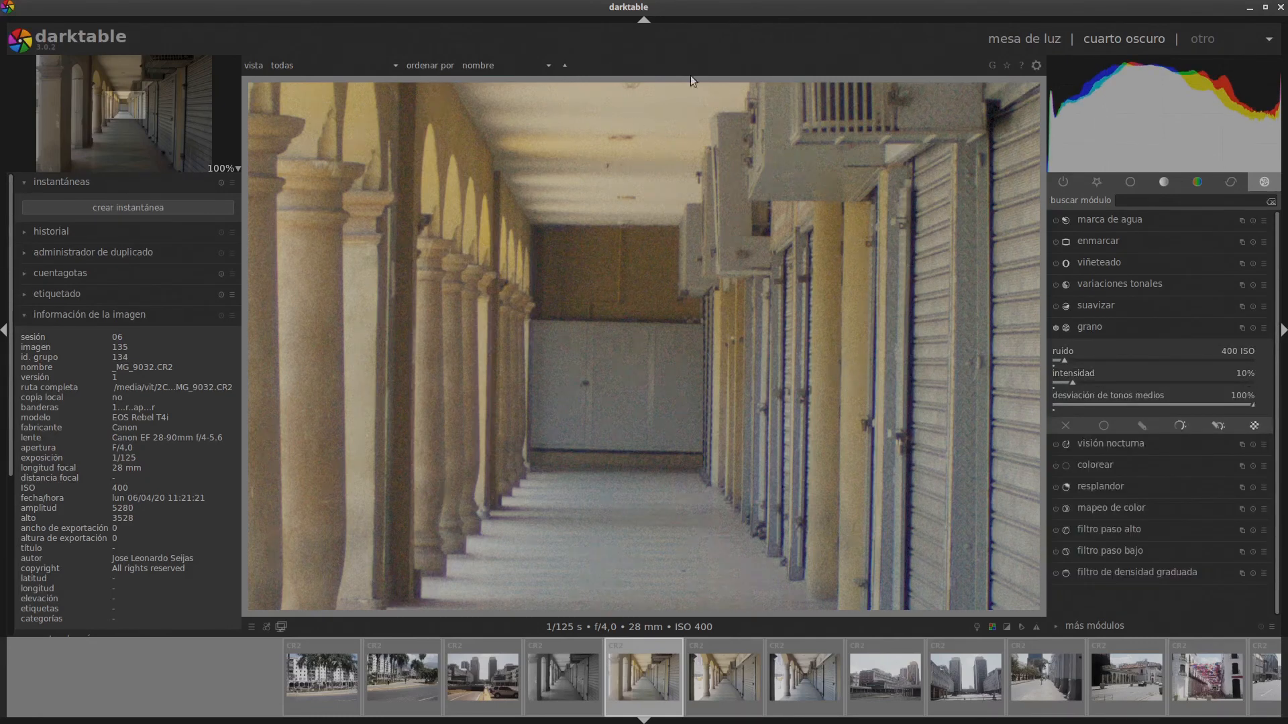
pyautogui.rightClick(1254, 379)
pyautogui.write('25')
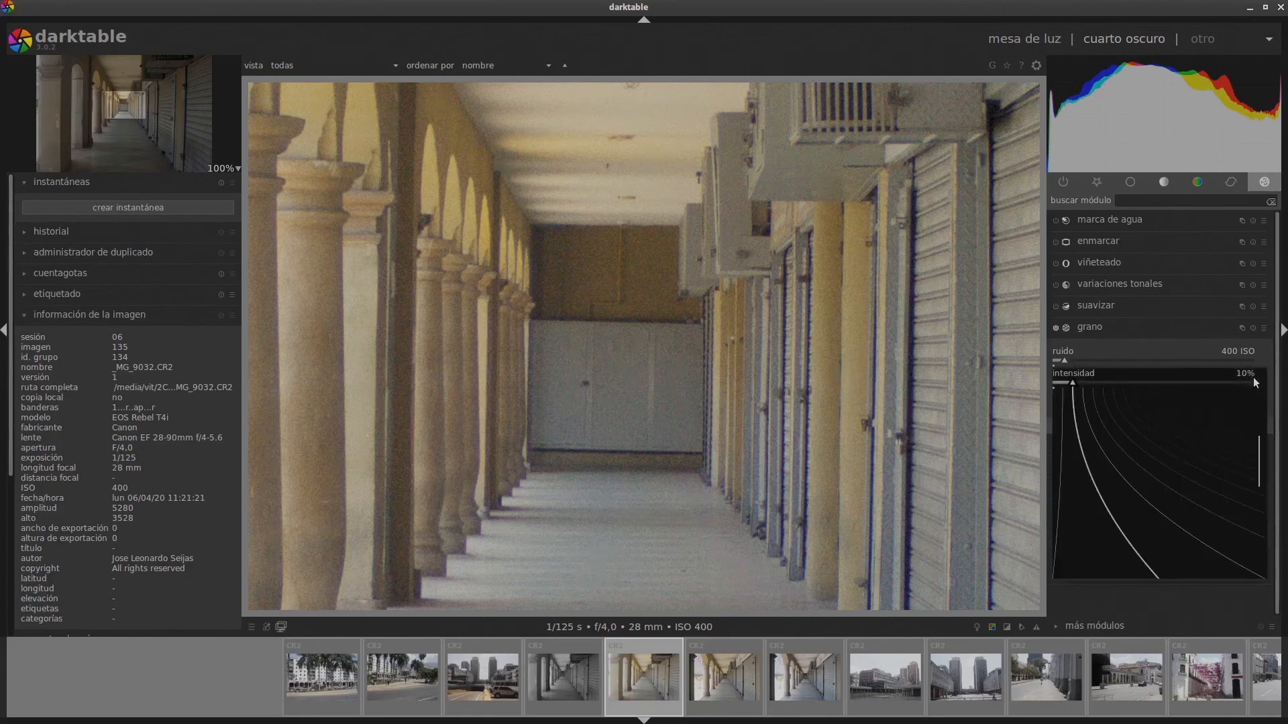
pyautogui.press('Return')
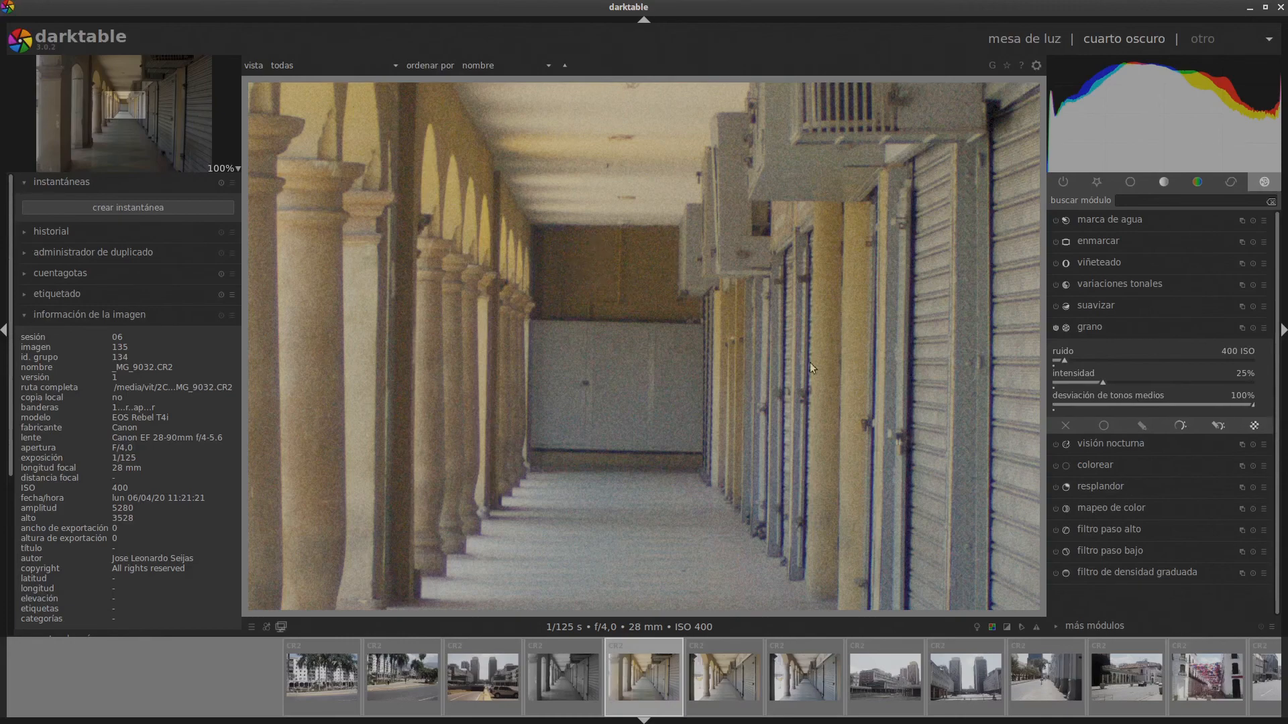
pyautogui.rightClick(1236, 377)
pyautogui.write('15')
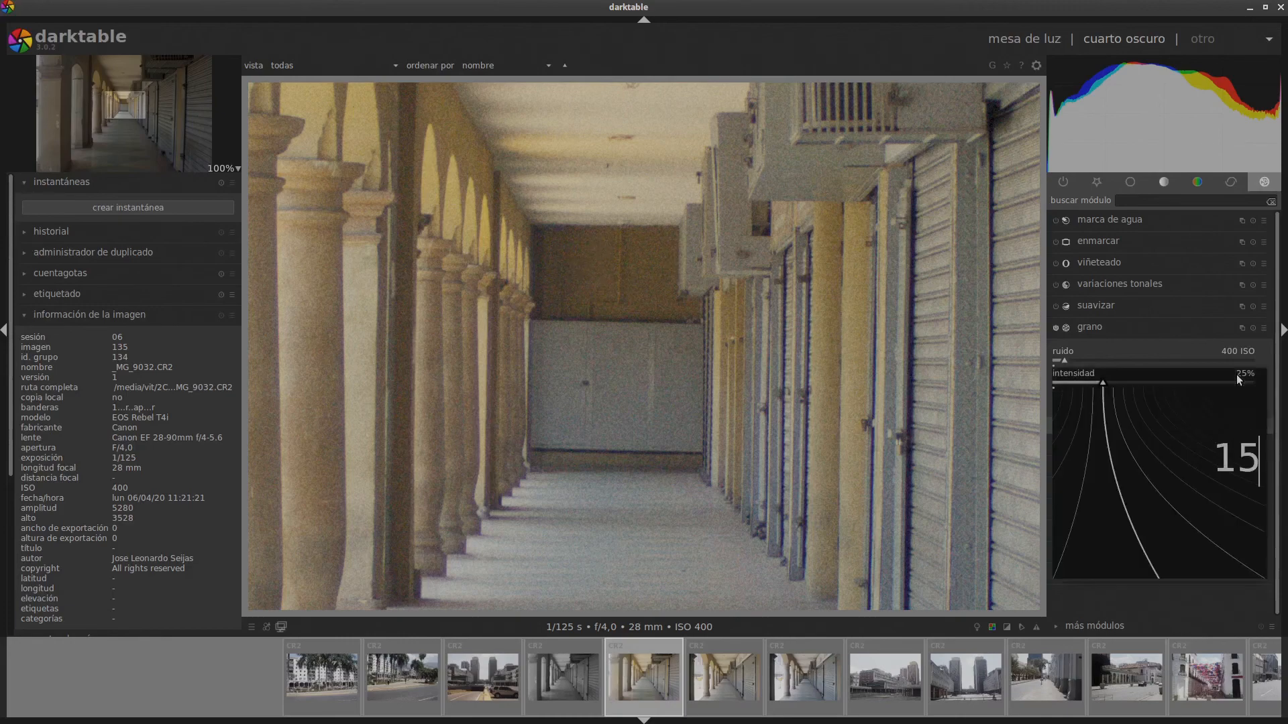
pyautogui.press('Return')
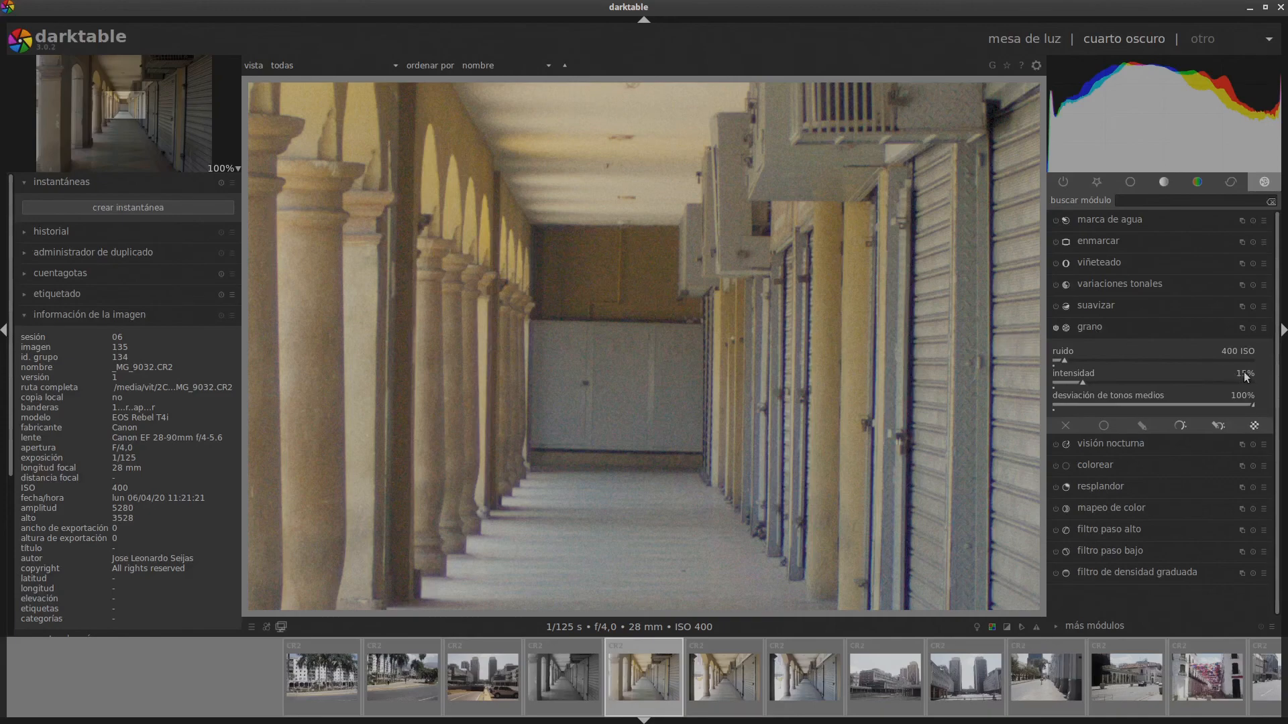
# Try grano with intensidad 10% and ruido 100 ISO, and switch the module off
pyautogui.scroll(-5, 1244, 372)
pyautogui.rightClick(1225, 352)
pyautogui.write('1')
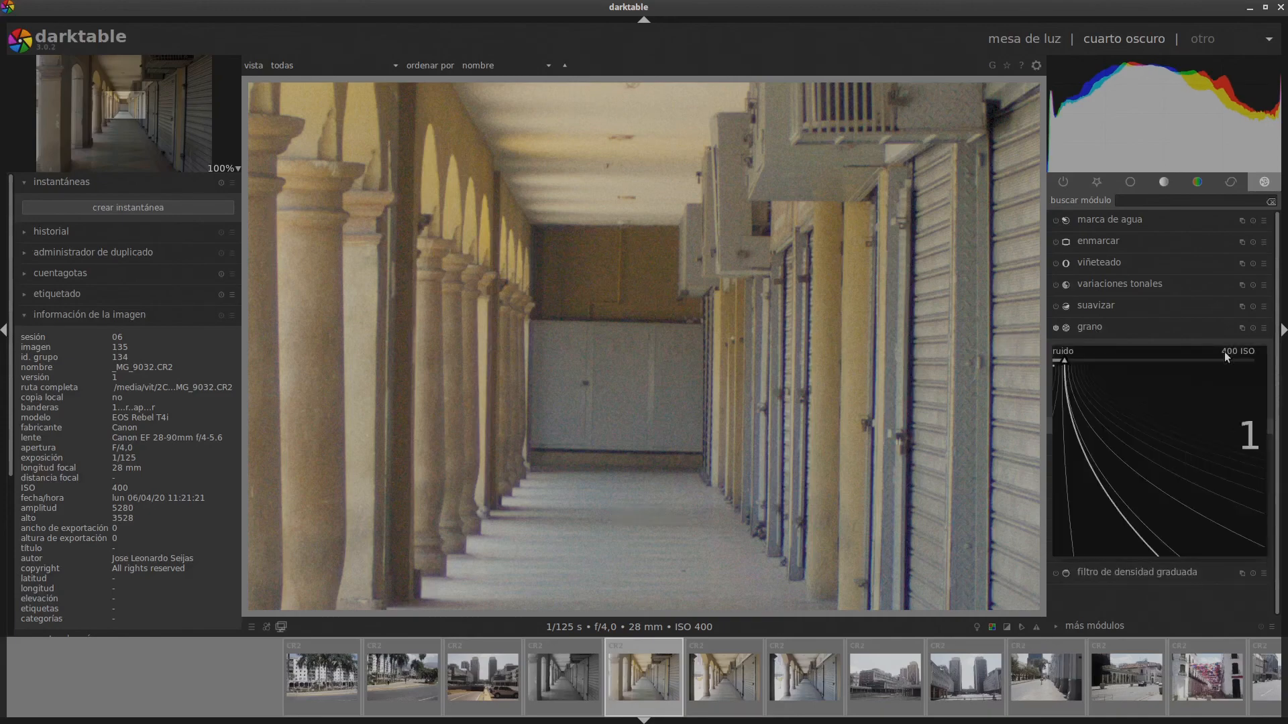
pyautogui.write('00')
pyautogui.press('Return')
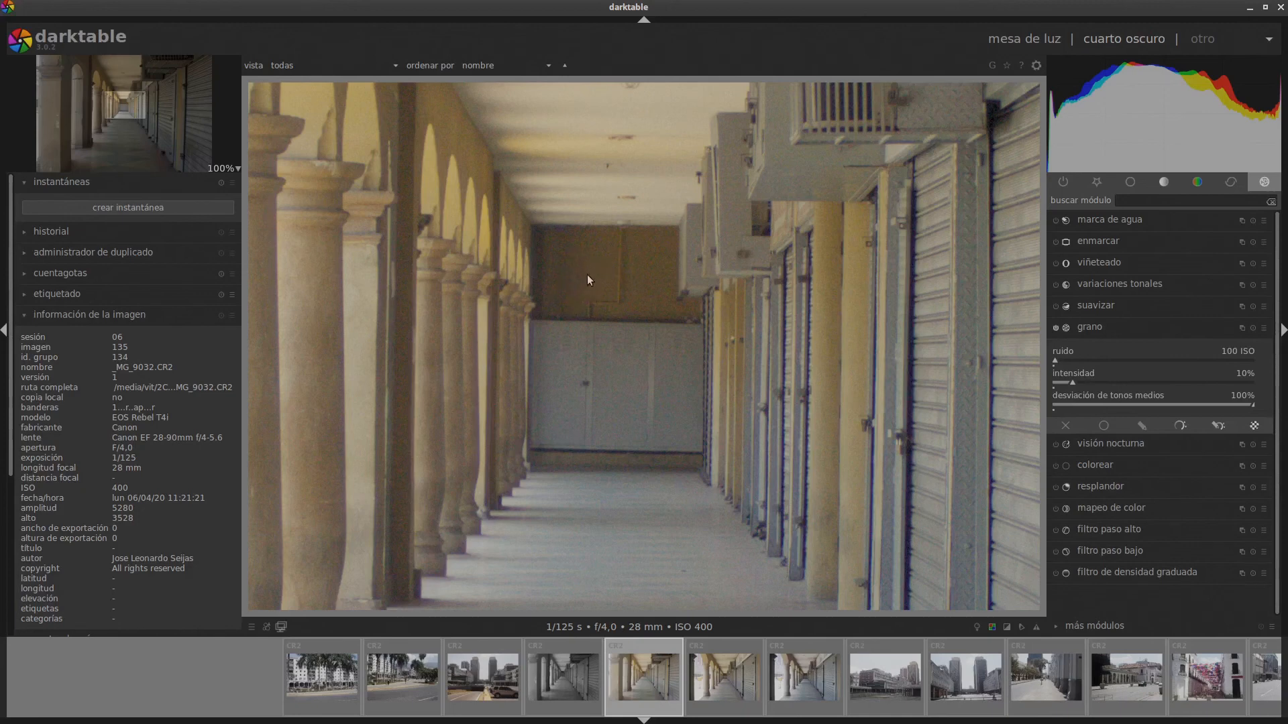
pyautogui.click(1055, 328)
# Apply reducción de ruido (medias no locales) to the black-and-white arcade photo with tamaño del cuadro 4, intensidad 20% and luma 20%
pyautogui.click(570, 665)
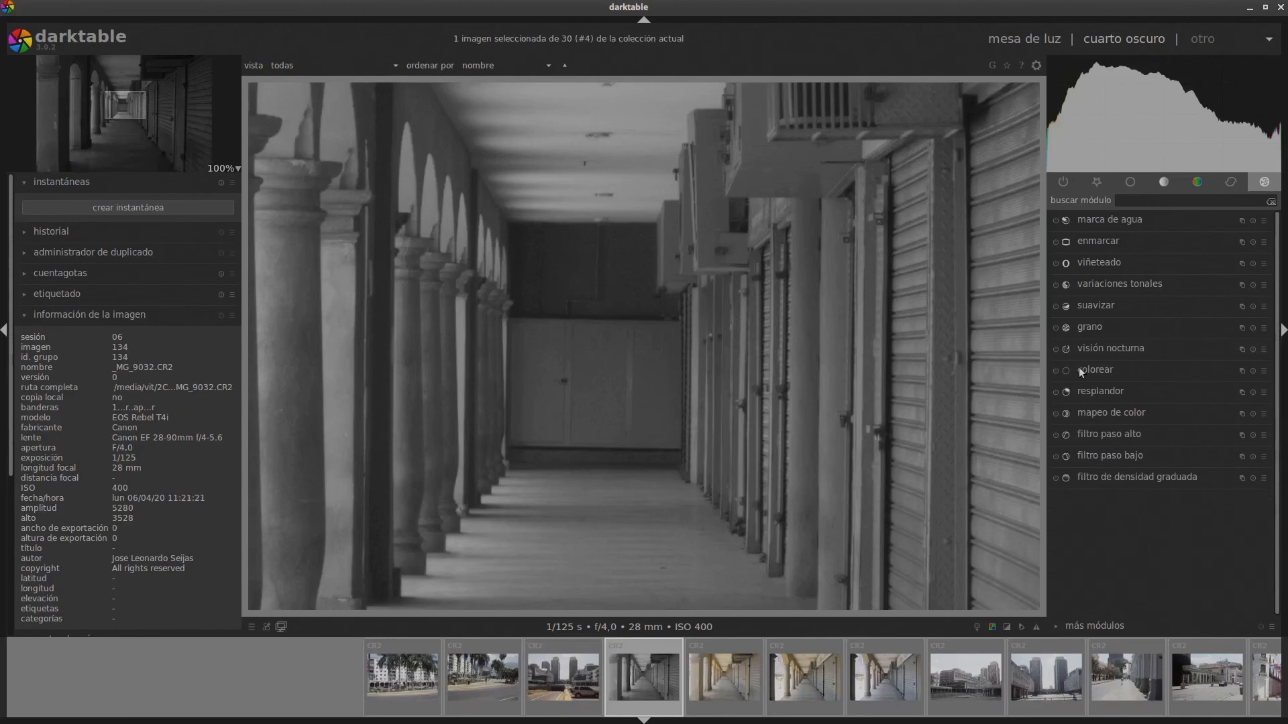
pyautogui.click(1227, 178)
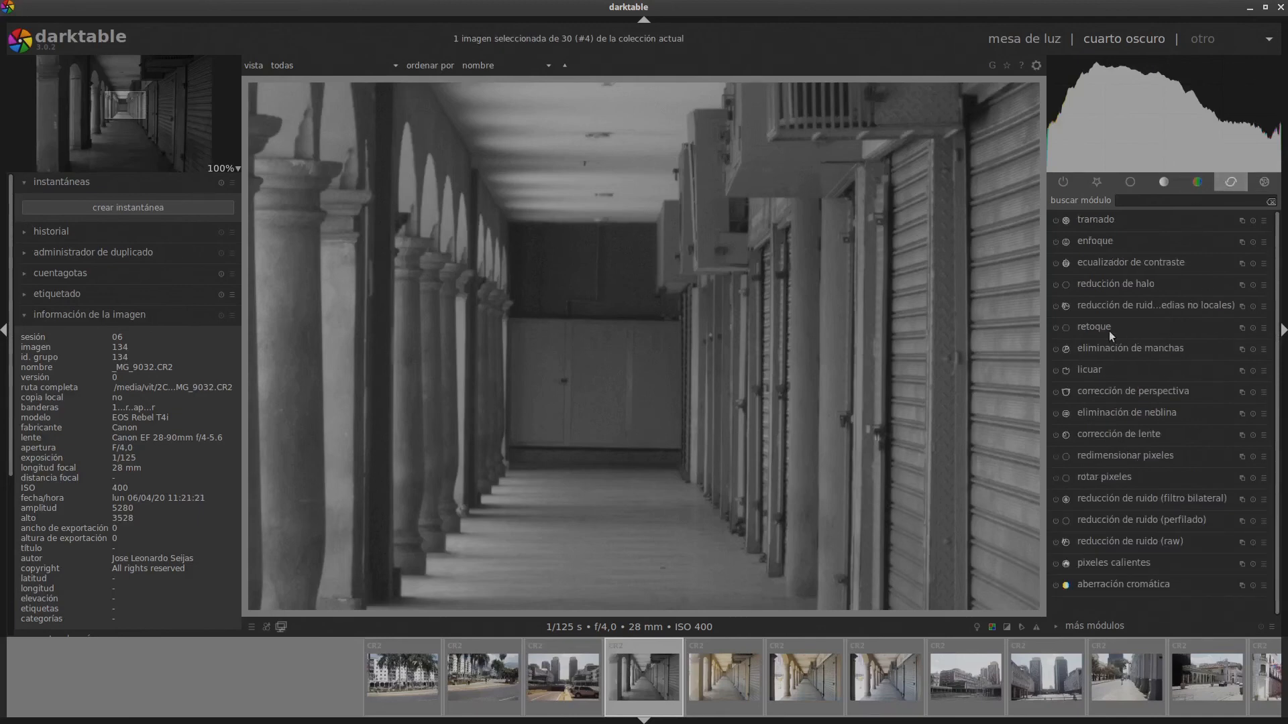
pyautogui.click(1104, 310)
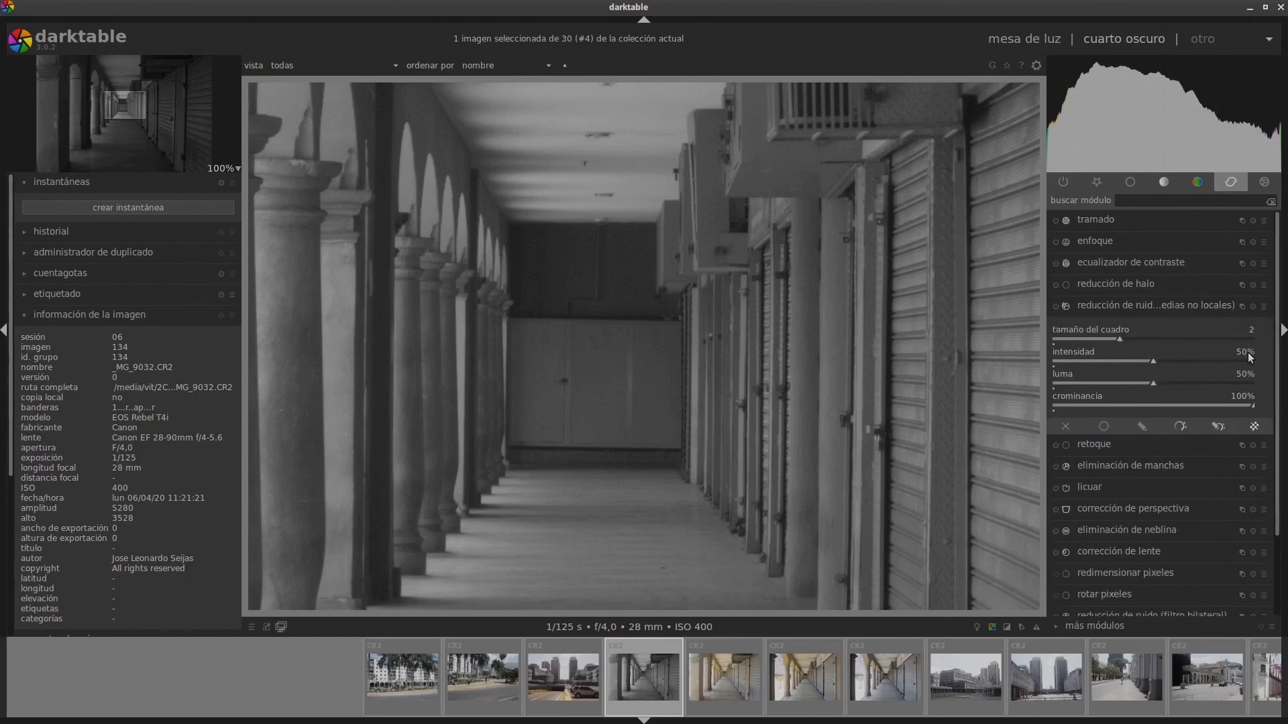
pyautogui.rightClick(1251, 336)
pyautogui.write('4')
pyautogui.press('Return')
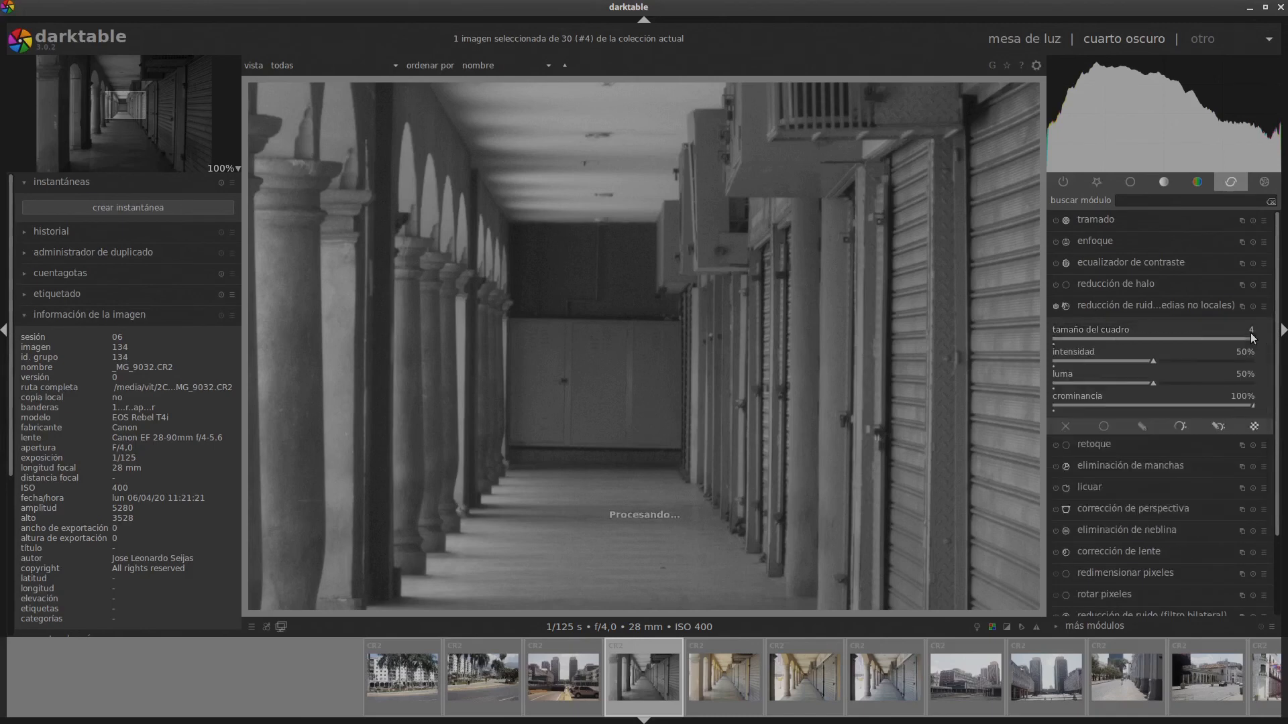
pyautogui.rightClick(1246, 352)
pyautogui.write('20')
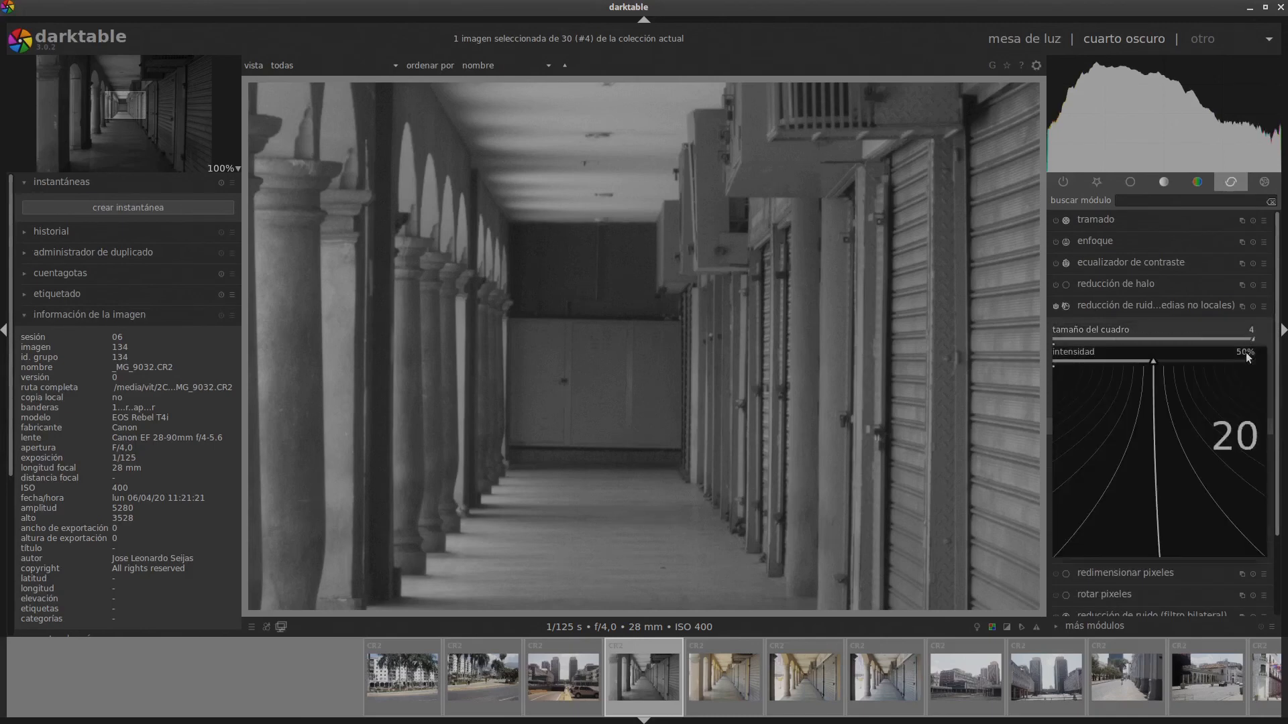
pyautogui.press('Return')
pyautogui.rightClick(1246, 375)
pyautogui.write('20')
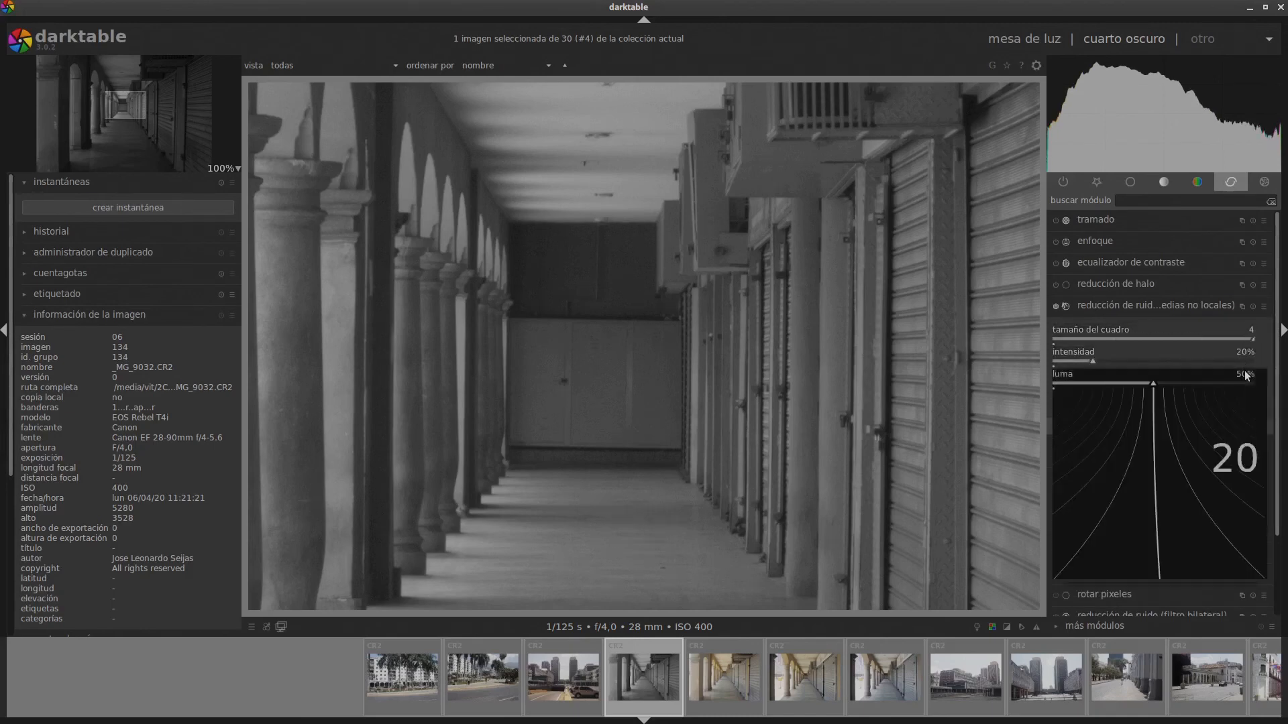
pyautogui.press('Return')
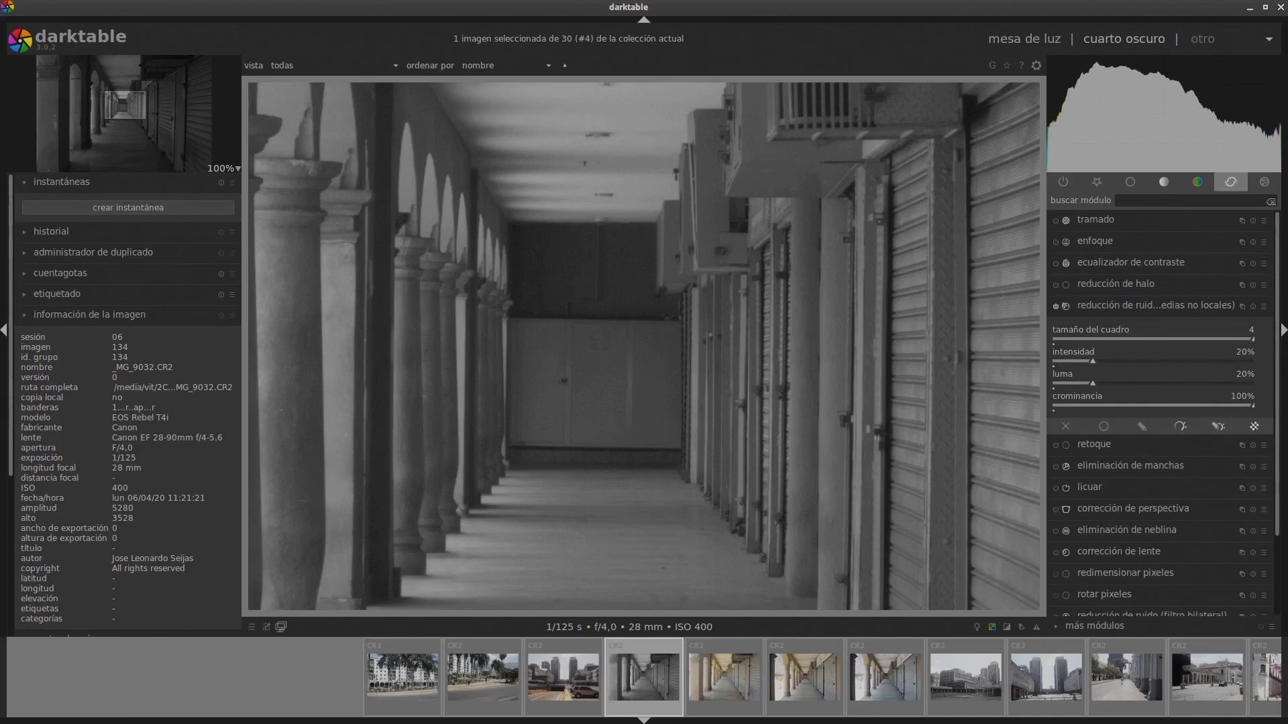
# Compare the black-and-white photo with and without reducción de ruido (medias no locales), and fit the whole photo to the screen
pyautogui.click(1055, 306)
pyautogui.click(1055, 306)
pyautogui.click(1055, 306)
pyautogui.click(1054, 306)
pyautogui.click(228, 169)
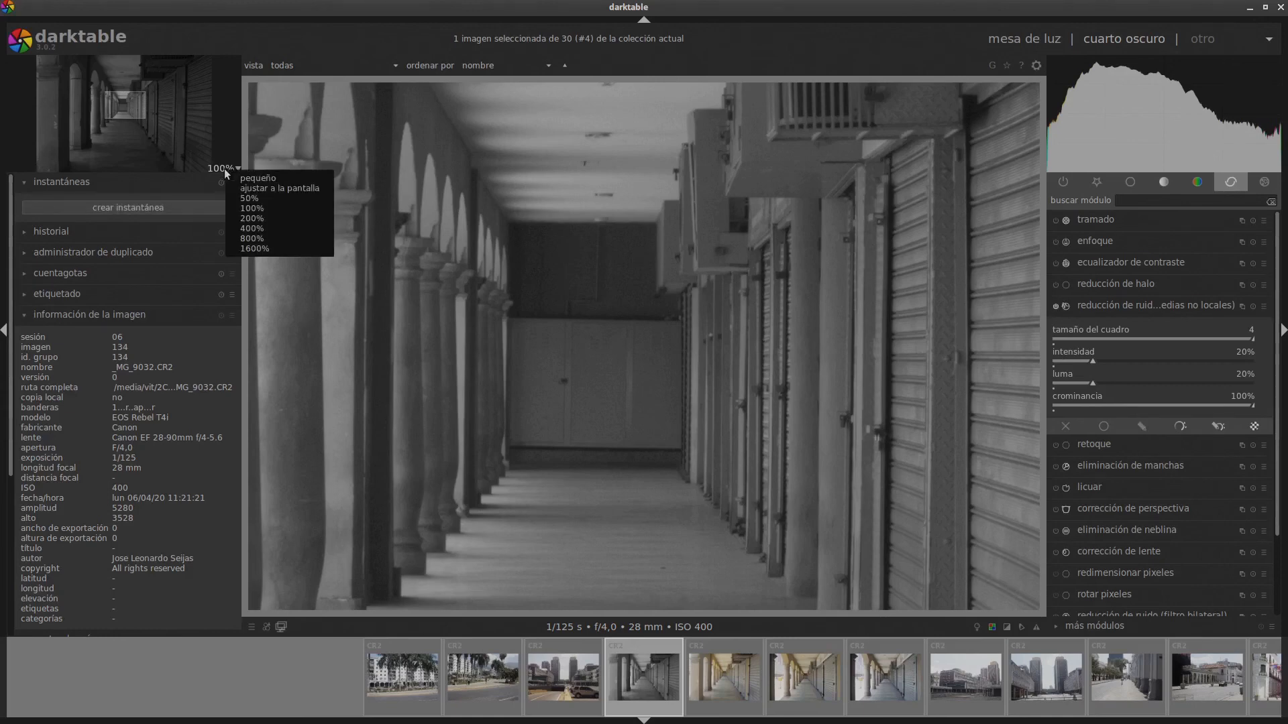
pyautogui.click(267, 190)
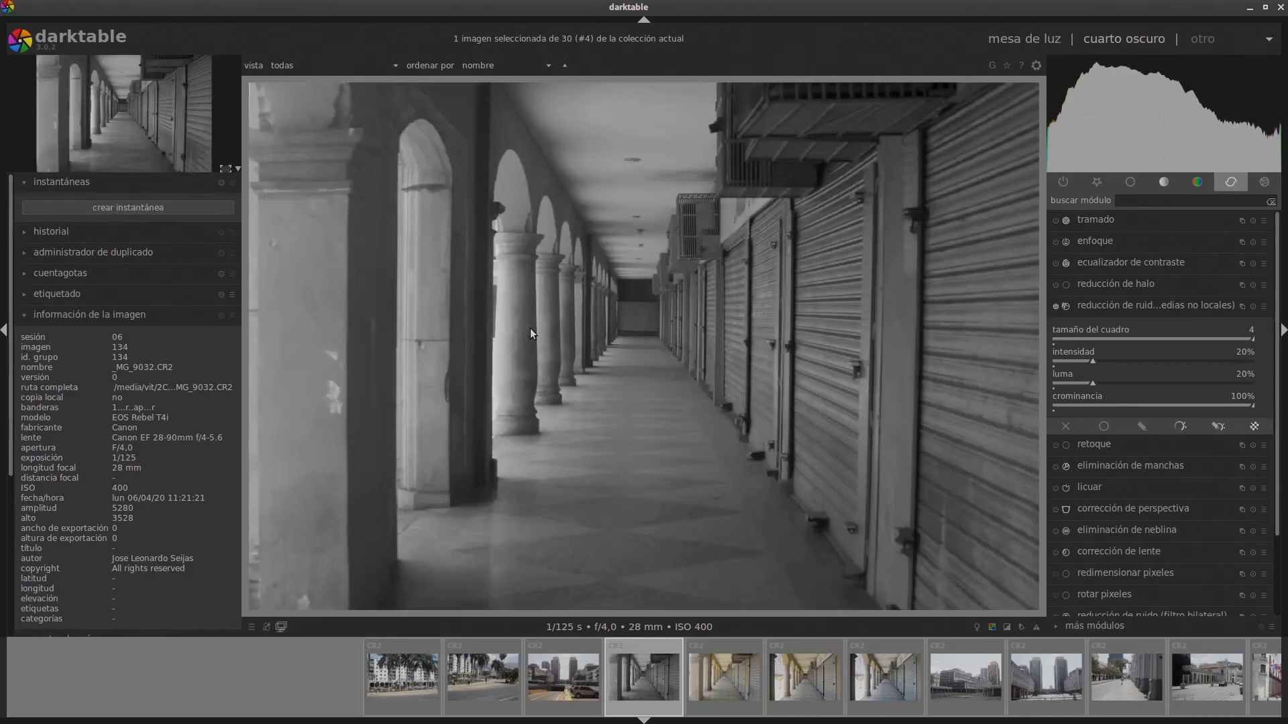
pyautogui.click(1186, 306)
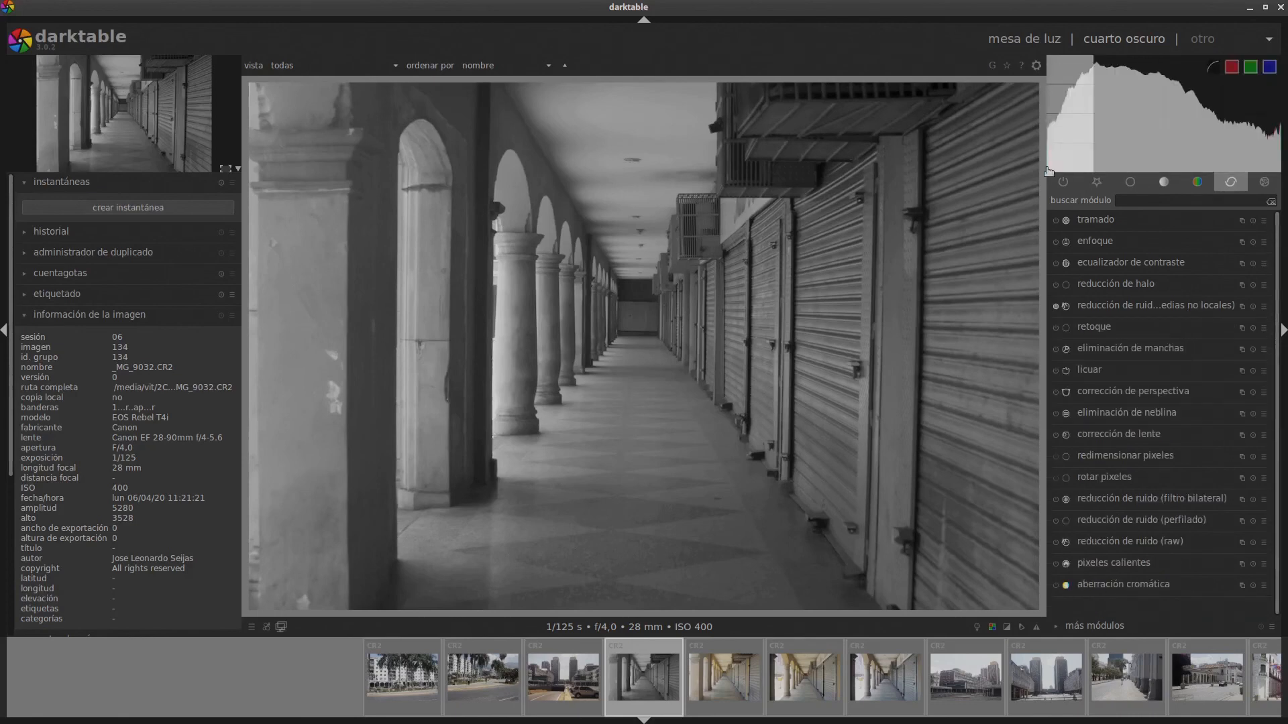
pyautogui.click(1063, 182)
pyautogui.click(1111, 261)
pyautogui.click(1112, 260)
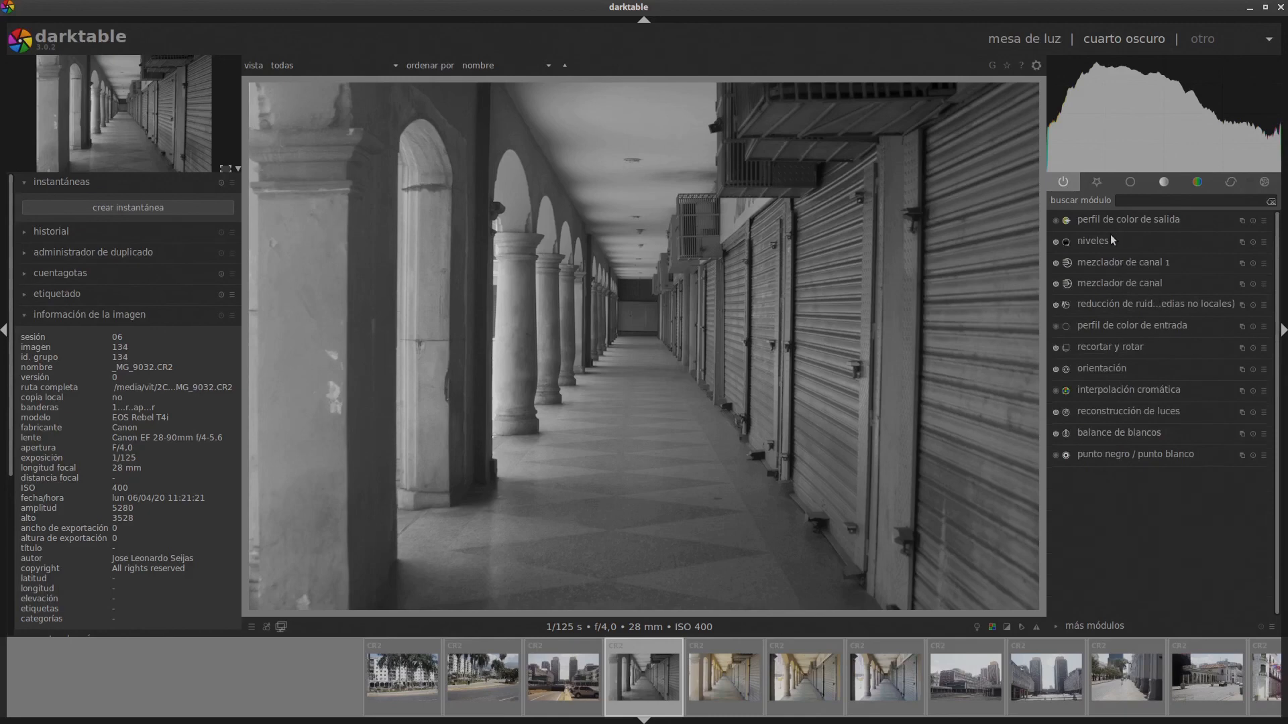
pyautogui.click(1111, 236)
pyautogui.click(1102, 240)
# Switch on curva de tono and shape a gentle S-curve that darkens the shadows and lifts the highlights
pyautogui.click(1167, 182)
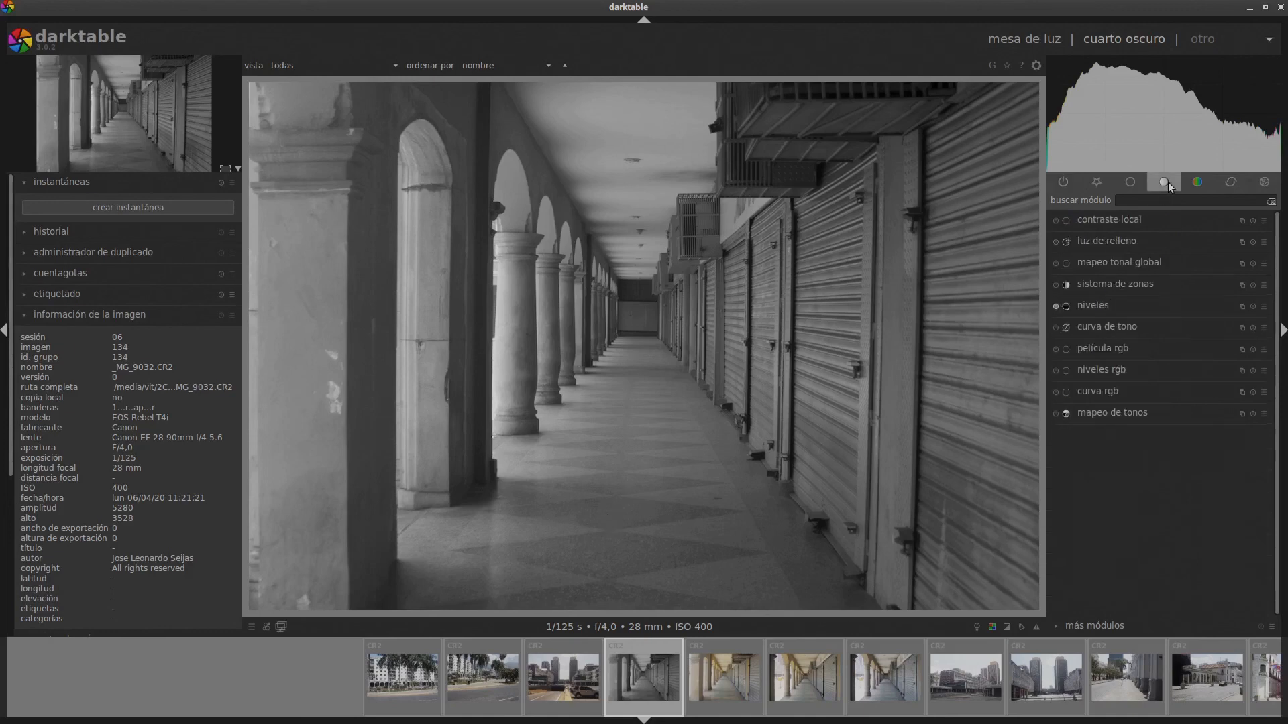
pyautogui.click(1071, 328)
pyautogui.click(1056, 328)
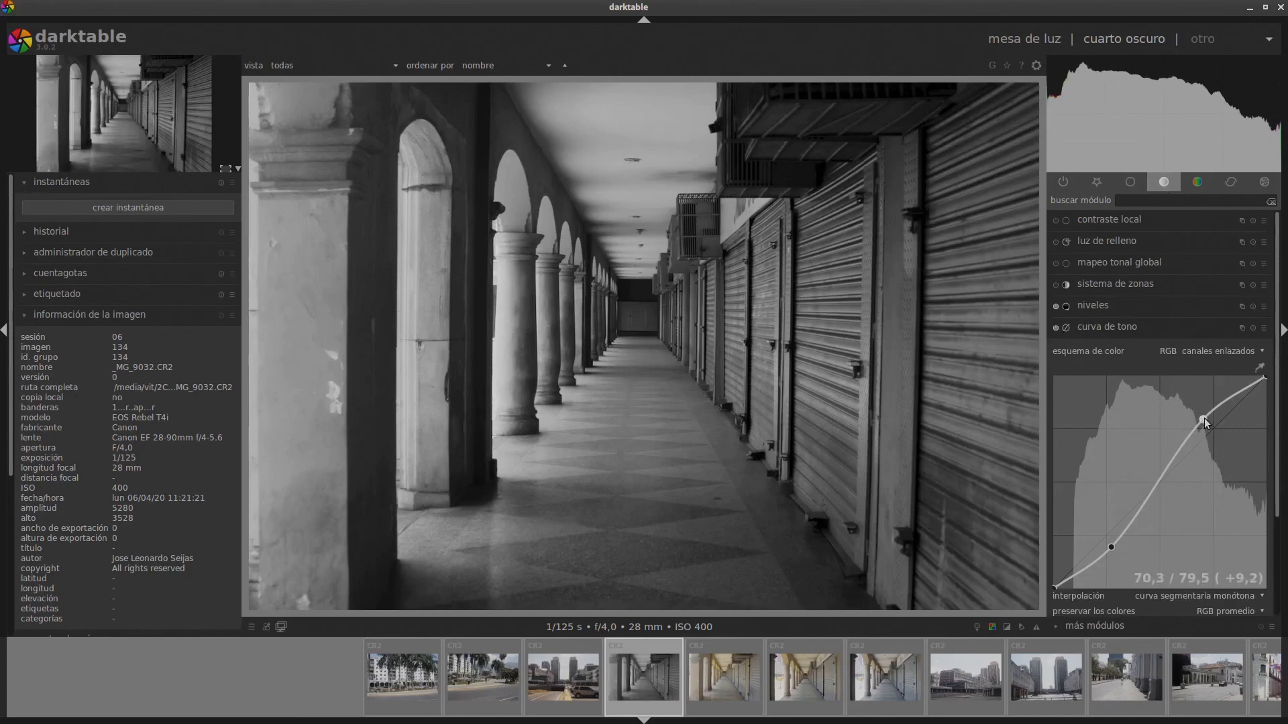
pyautogui.moveTo(1201, 418); pyautogui.dragTo(1206, 422)
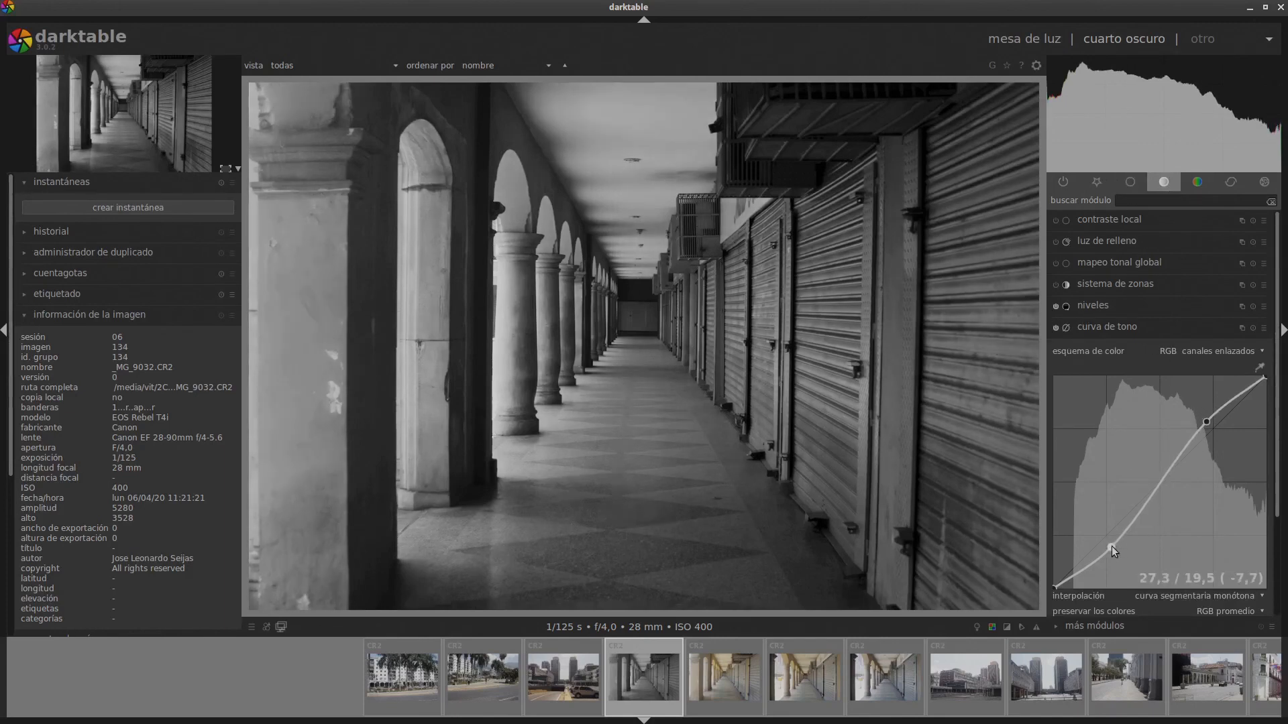
pyautogui.moveTo(1113, 546); pyautogui.dragTo(1110, 545)
# In niveles, move the black point slightly toward the shadows and lower the midtone handle to brighten the photo
pyautogui.click(1106, 309)
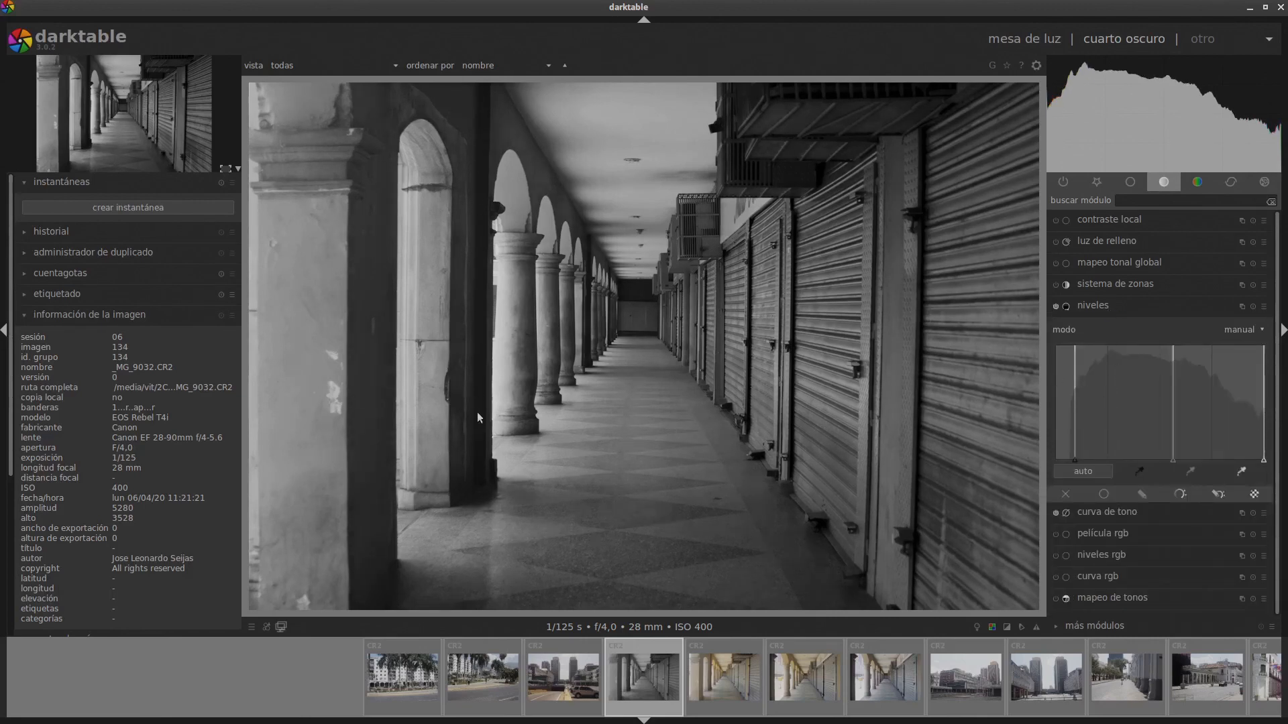
pyautogui.moveTo(1075, 458); pyautogui.dragTo(1068, 462)
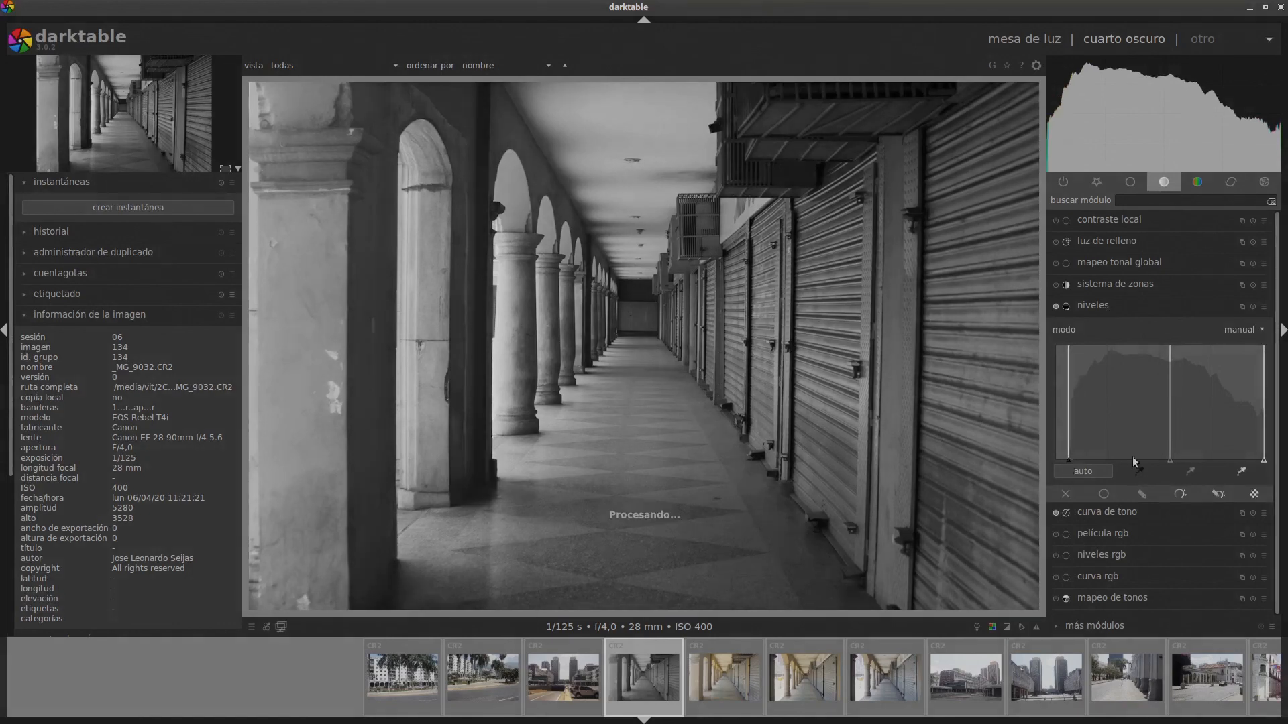
pyautogui.moveTo(1168, 462); pyautogui.dragTo(1160, 461)
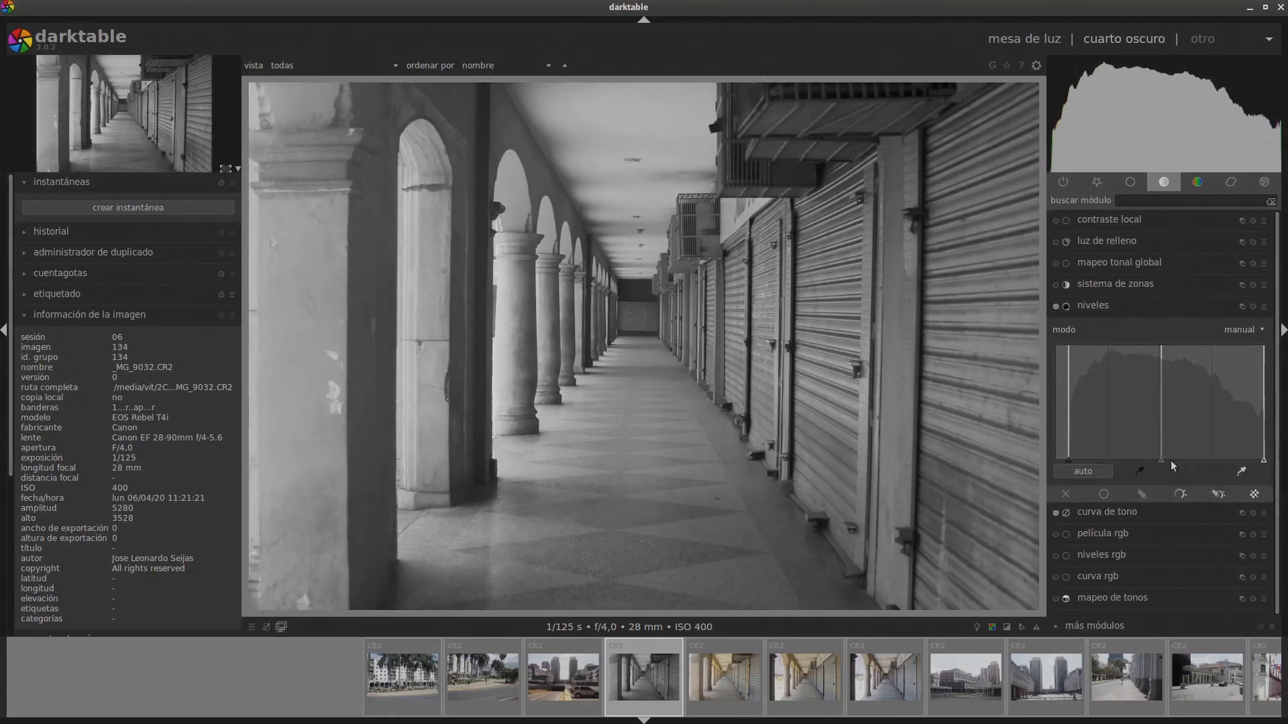
pyautogui.moveTo(1162, 458); pyautogui.dragTo(1164, 459)
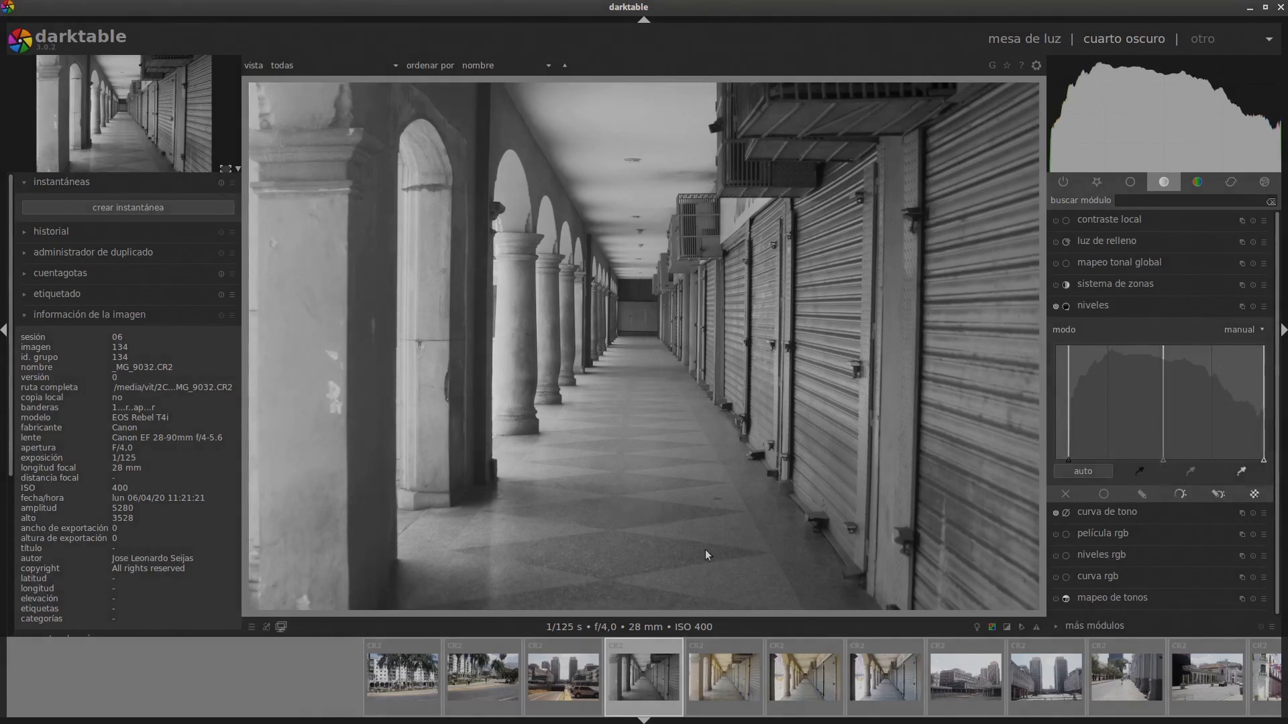